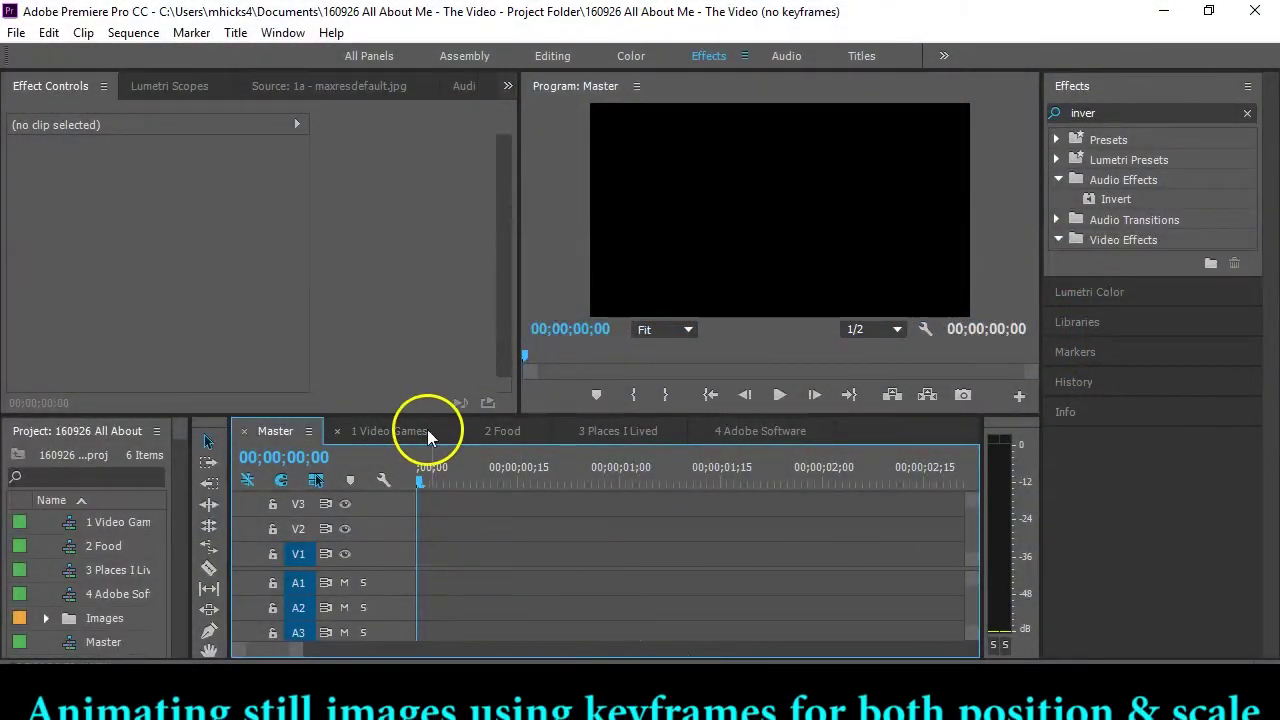
Switch through the 1 Video Games, 2 Food, 3 Places I Lived, 4 Adobe Software and Master sequence tabs.
{"action": "left_click", "coordinate": [417, 432]}
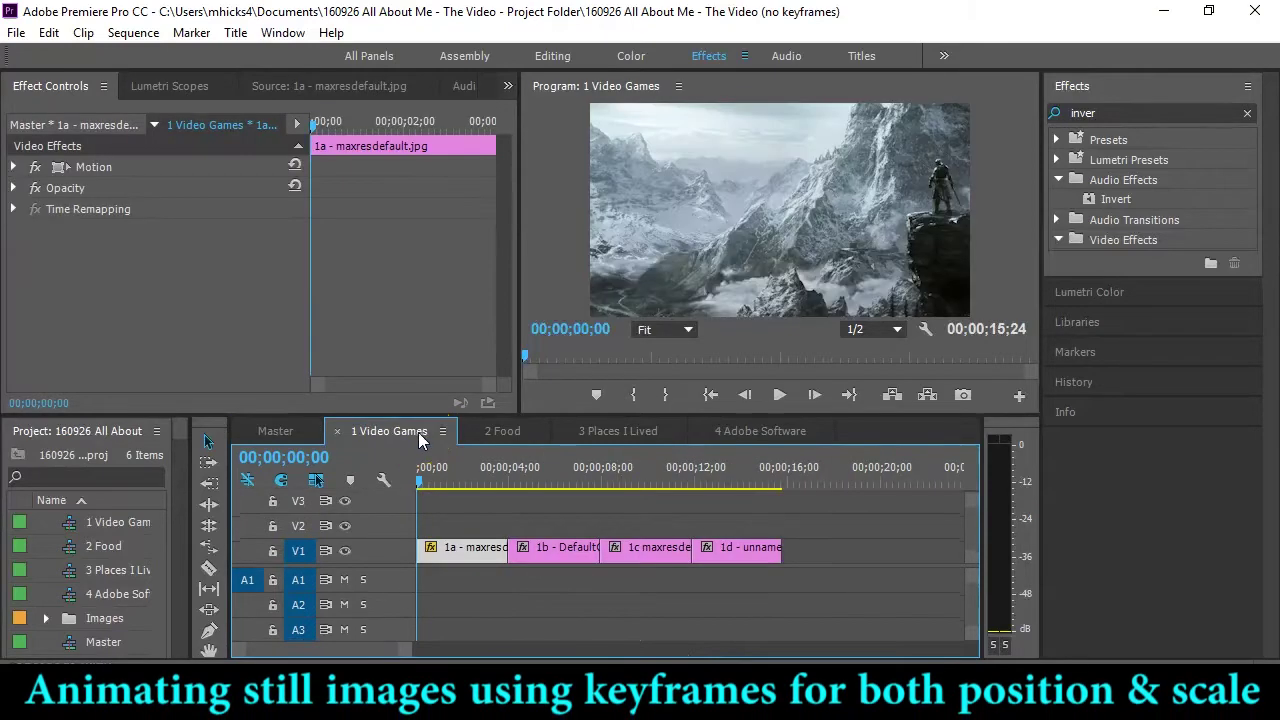
{"action": "left_click", "coordinate": [500, 431]}
{"action": "left_click", "coordinate": [627, 433]}
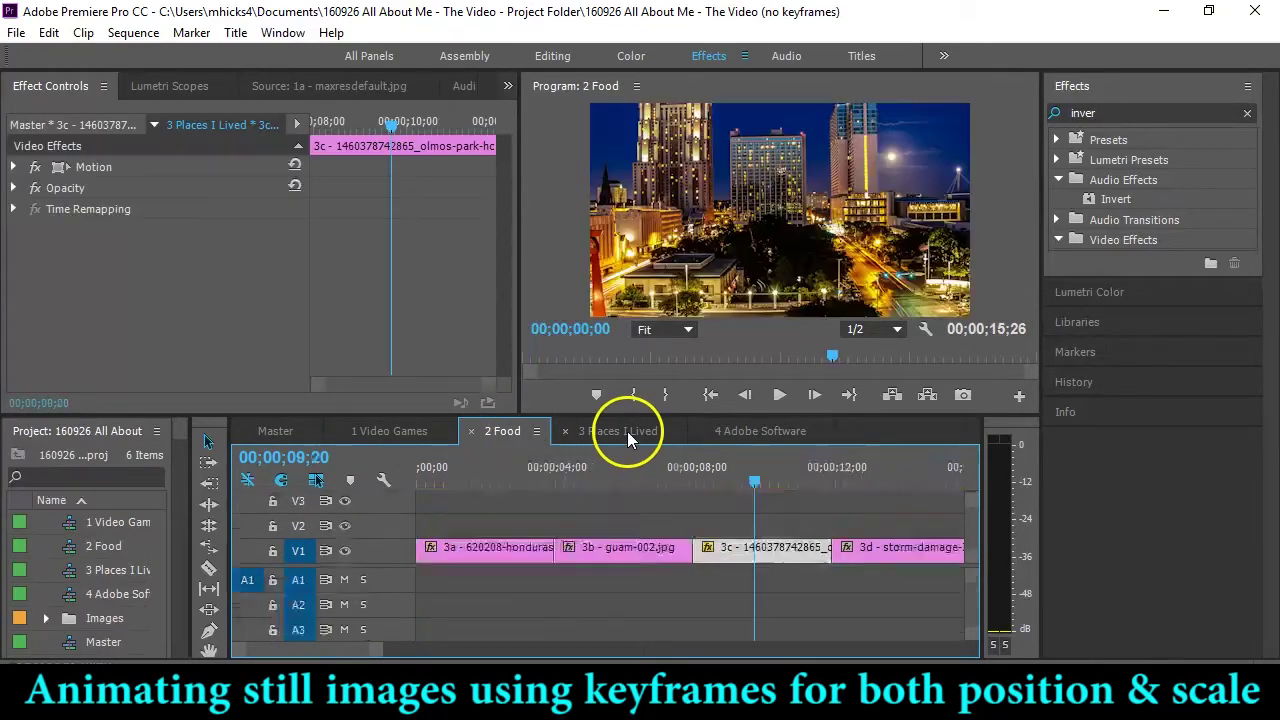
{"action": "left_click", "coordinate": [751, 429]}
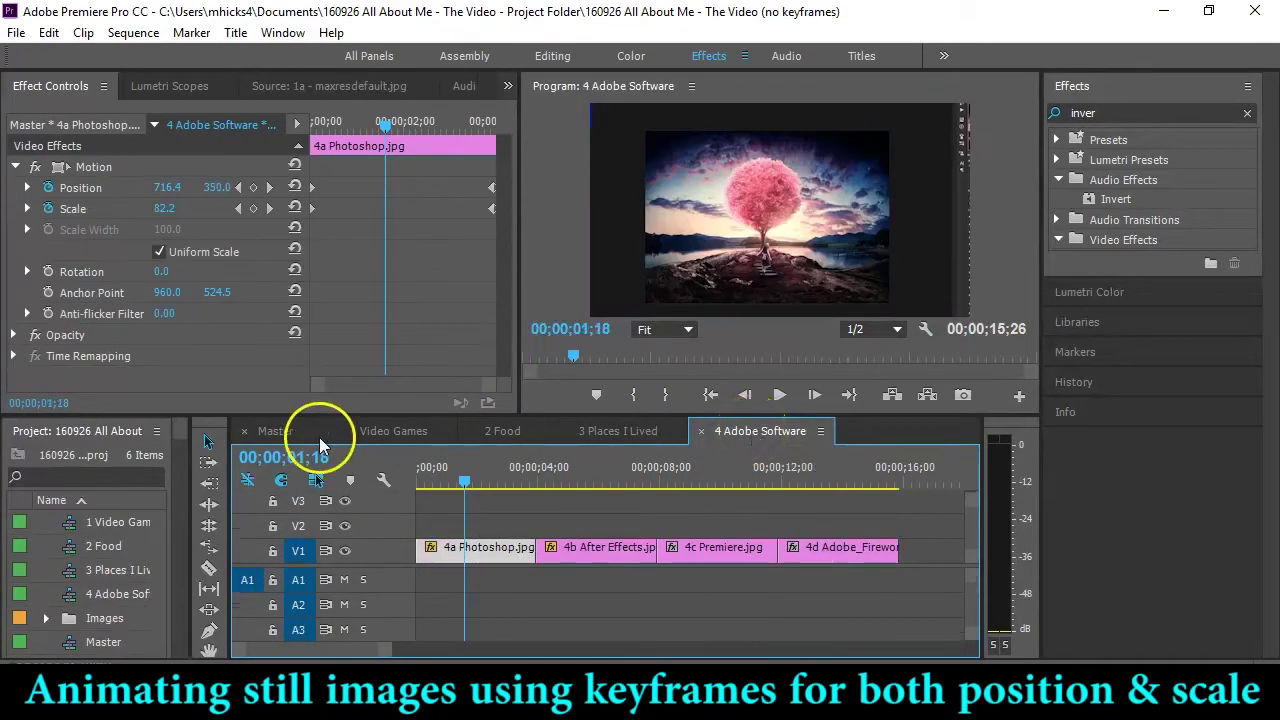
{"action": "left_click", "coordinate": [270, 432]}
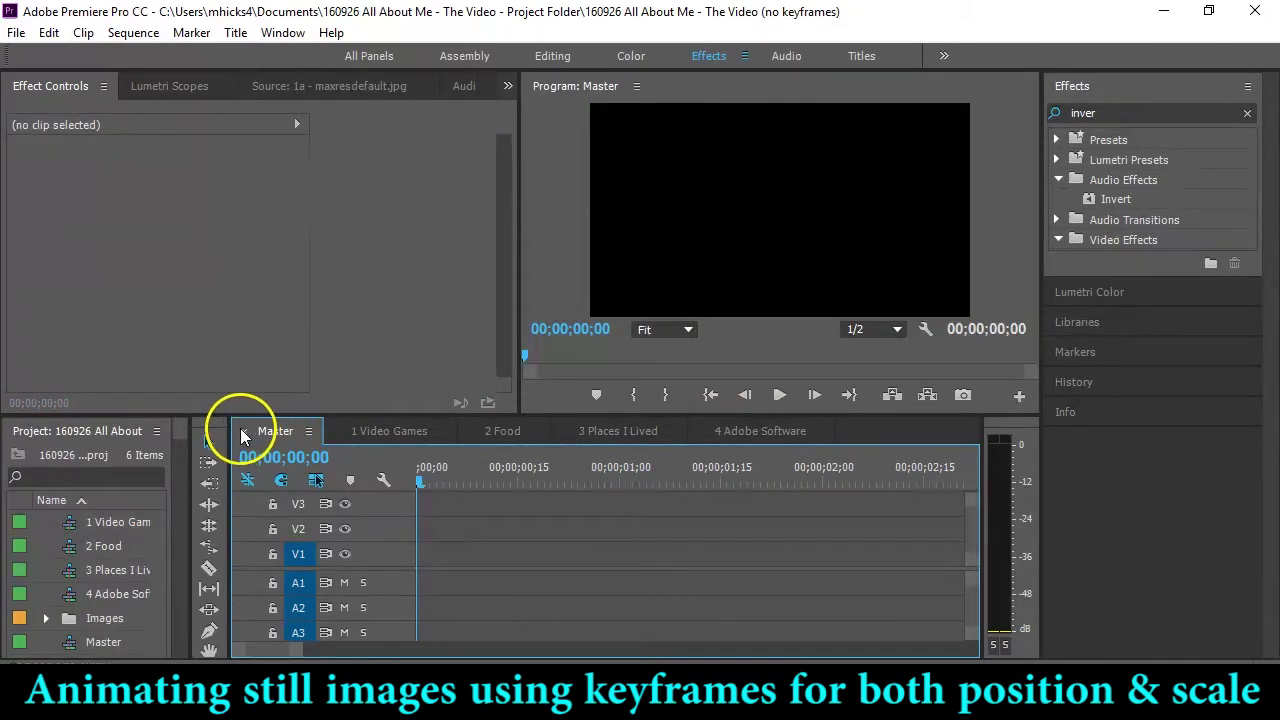
Close the Master sequence, reopen it from the Project panel, close it again, and return to 1 Video Games.
{"action": "left_click", "coordinate": [243, 431]}
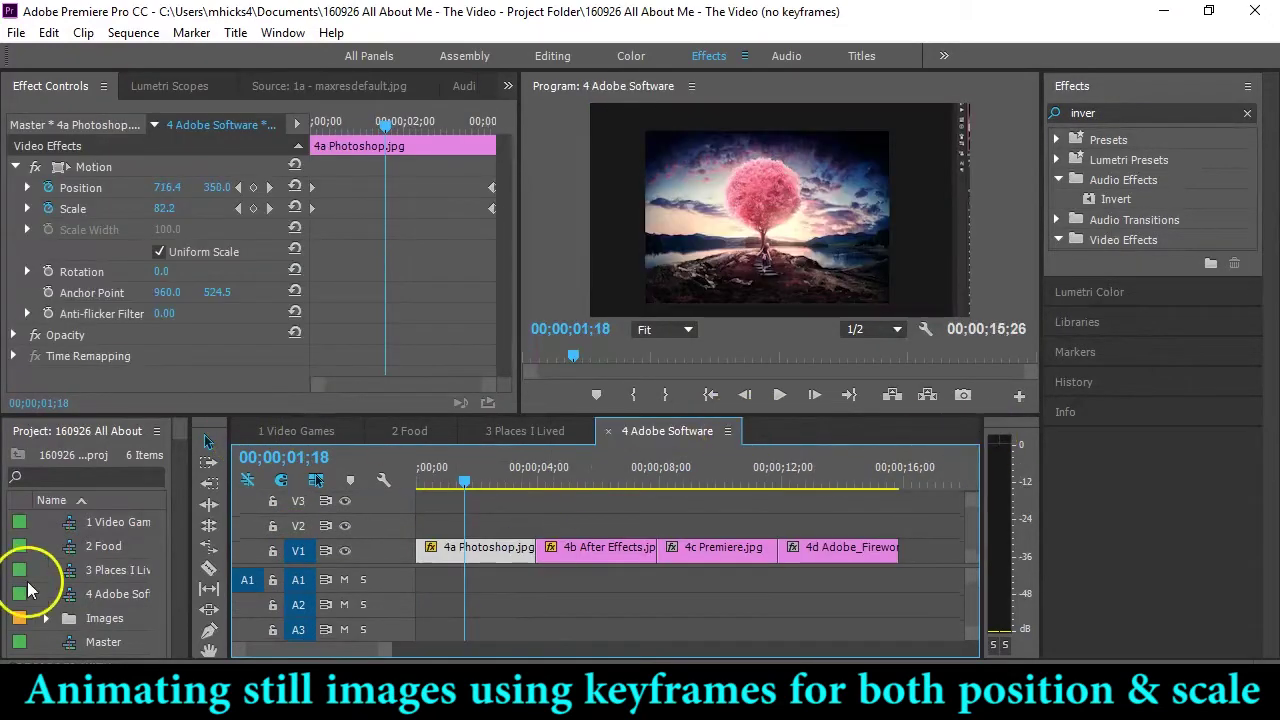
{"action": "scroll", "coordinate": [116, 588], "scroll_direction": "down", "scroll_amount": 3}
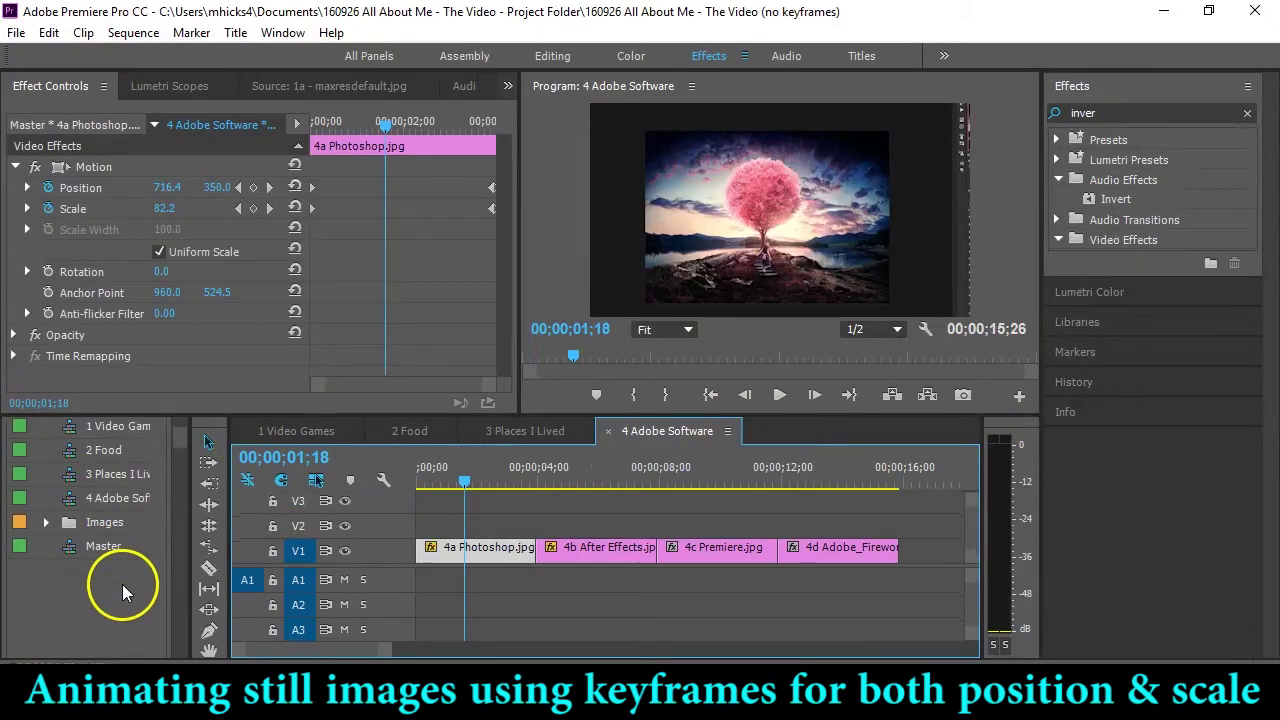
{"action": "double_click", "coordinate": [66, 548]}
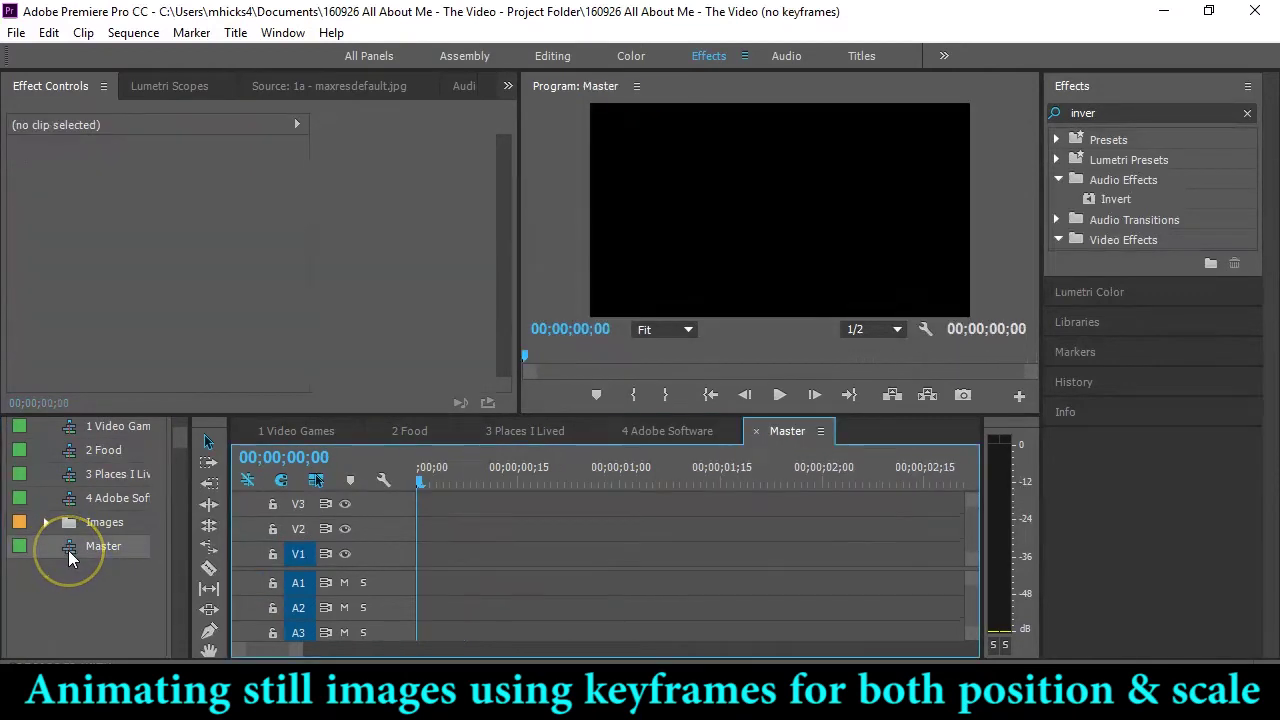
{"action": "left_click", "coordinate": [757, 431]}
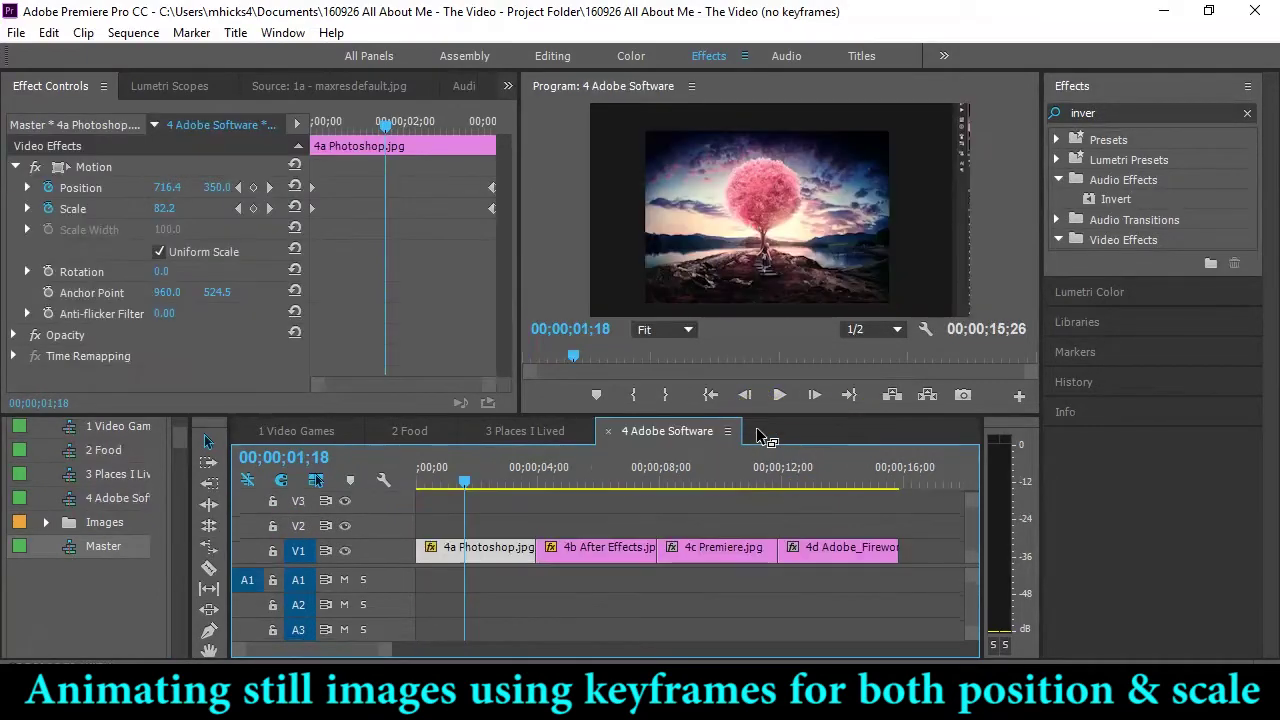
{"action": "left_click", "coordinate": [277, 428]}
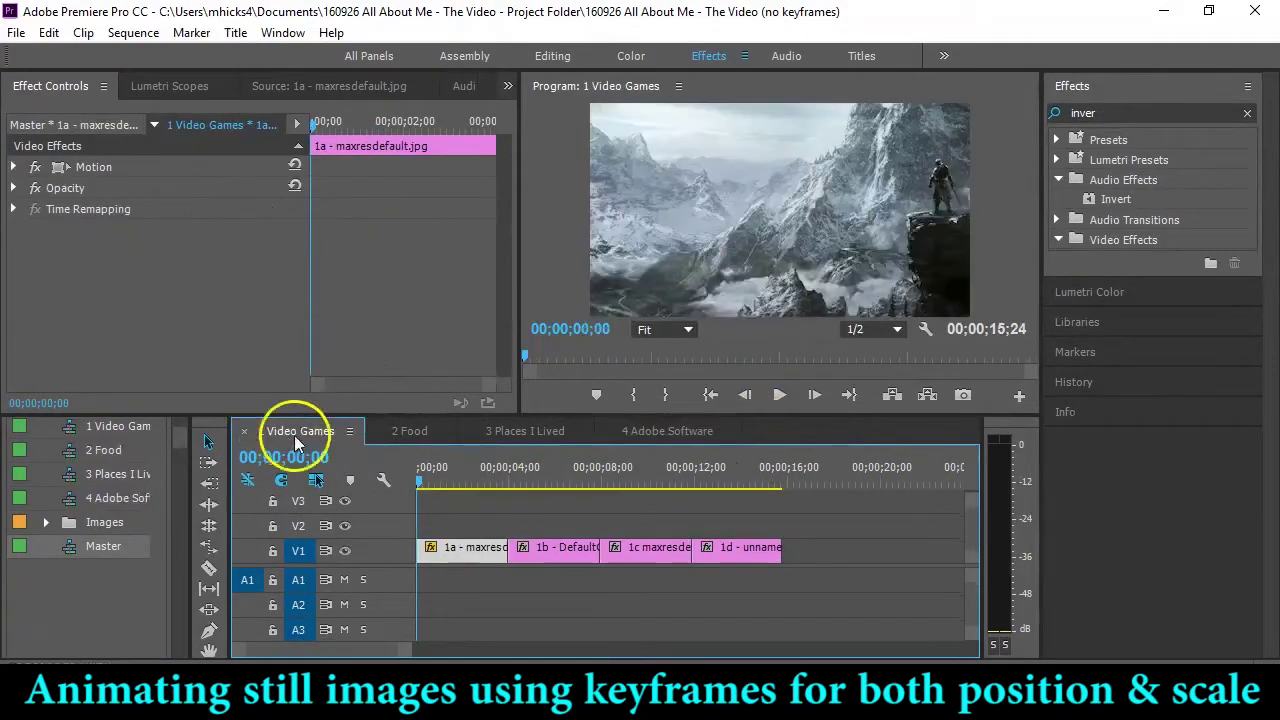
Expand the first clip's Motion effect and enable Position and Scale keyframes at 00;00;00;00.
{"action": "left_click", "coordinate": [95, 172]}
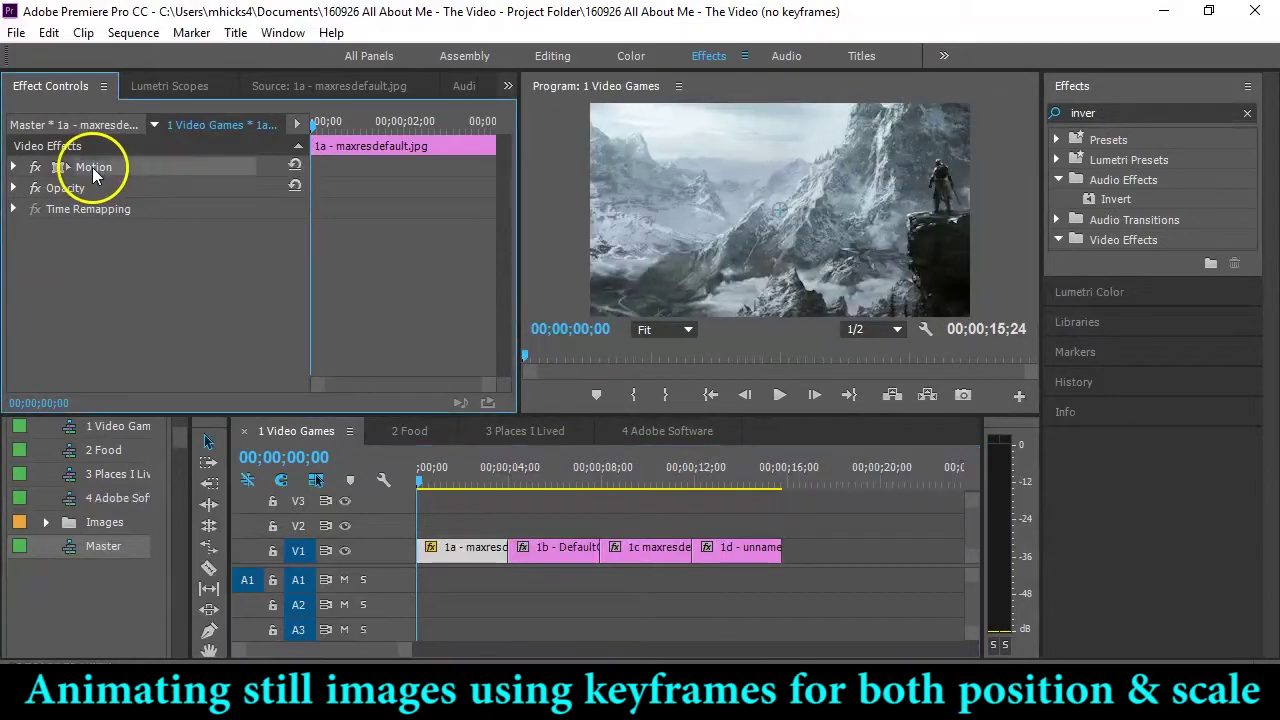
{"action": "mouse_move", "coordinate": [729, 214]}
{"action": "left_mouse_down"}
{"action": "mouse_move", "coordinate": [726, 239]}
{"action": "mouse_move", "coordinate": [699, 212]}
{"action": "mouse_move", "coordinate": [720, 214]}
{"action": "left_mouse_up"}
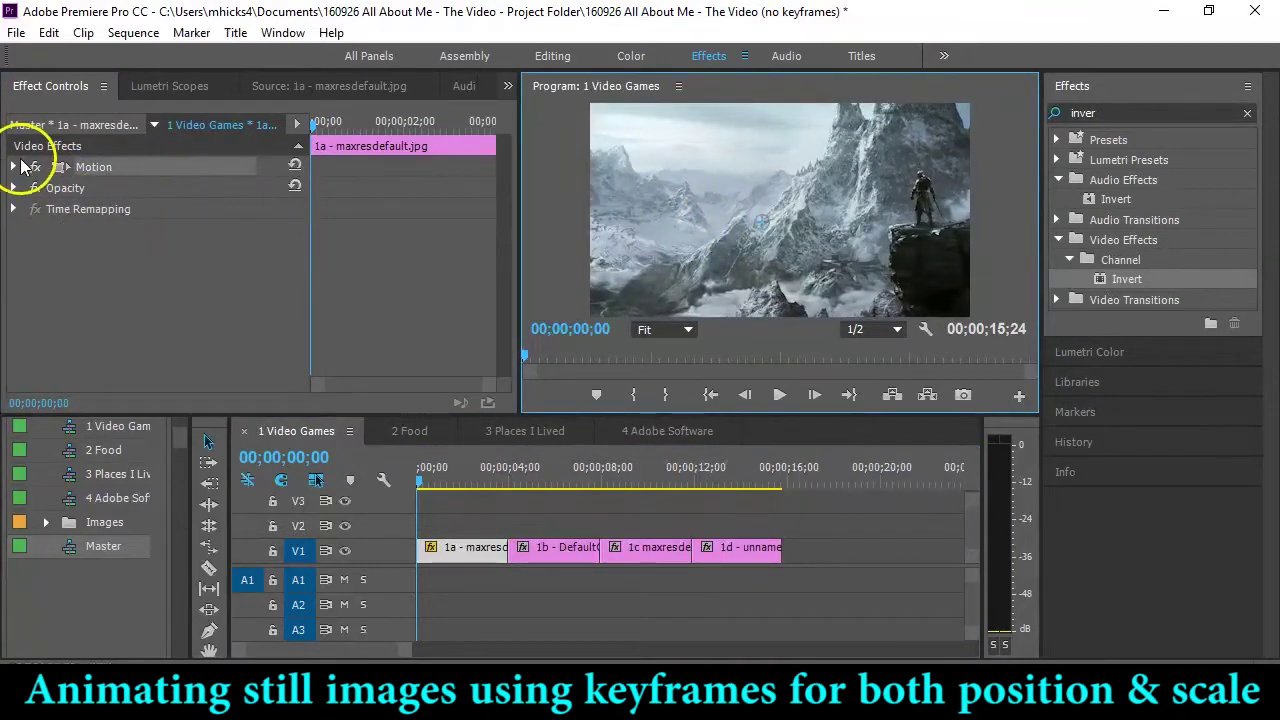
{"action": "left_click", "coordinate": [13, 167]}
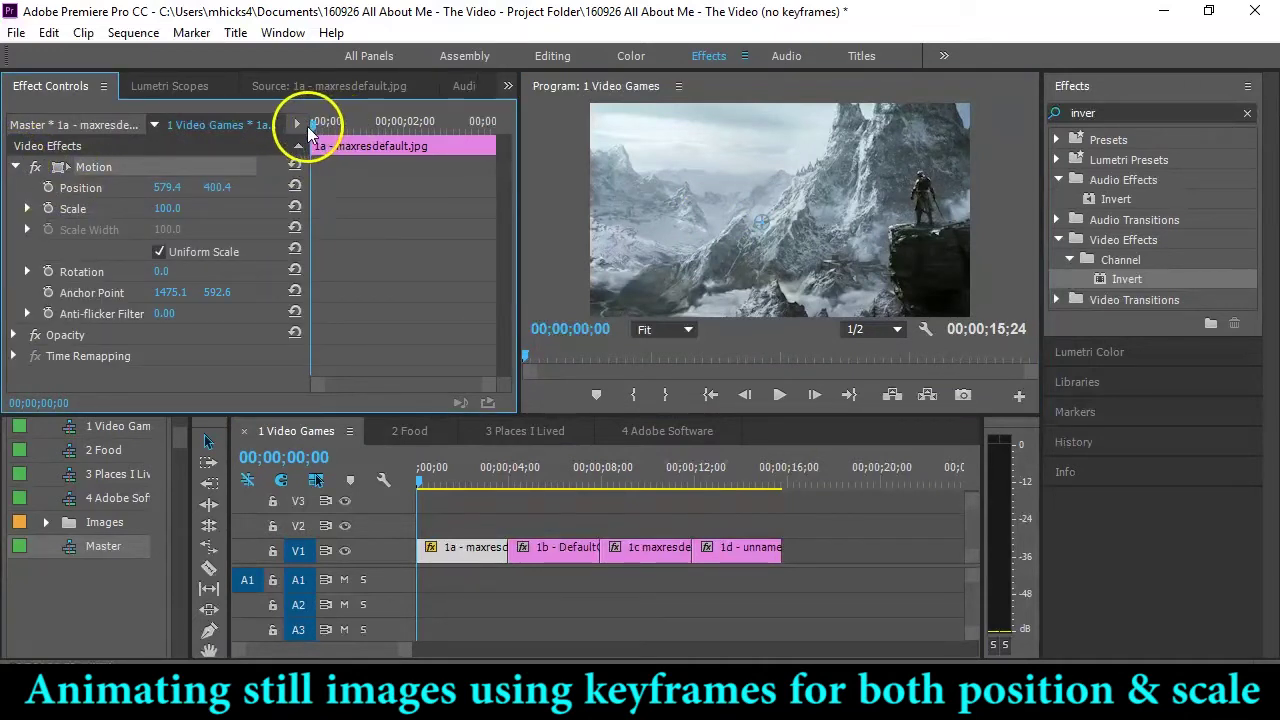
{"action": "left_click", "coordinate": [48, 187]}
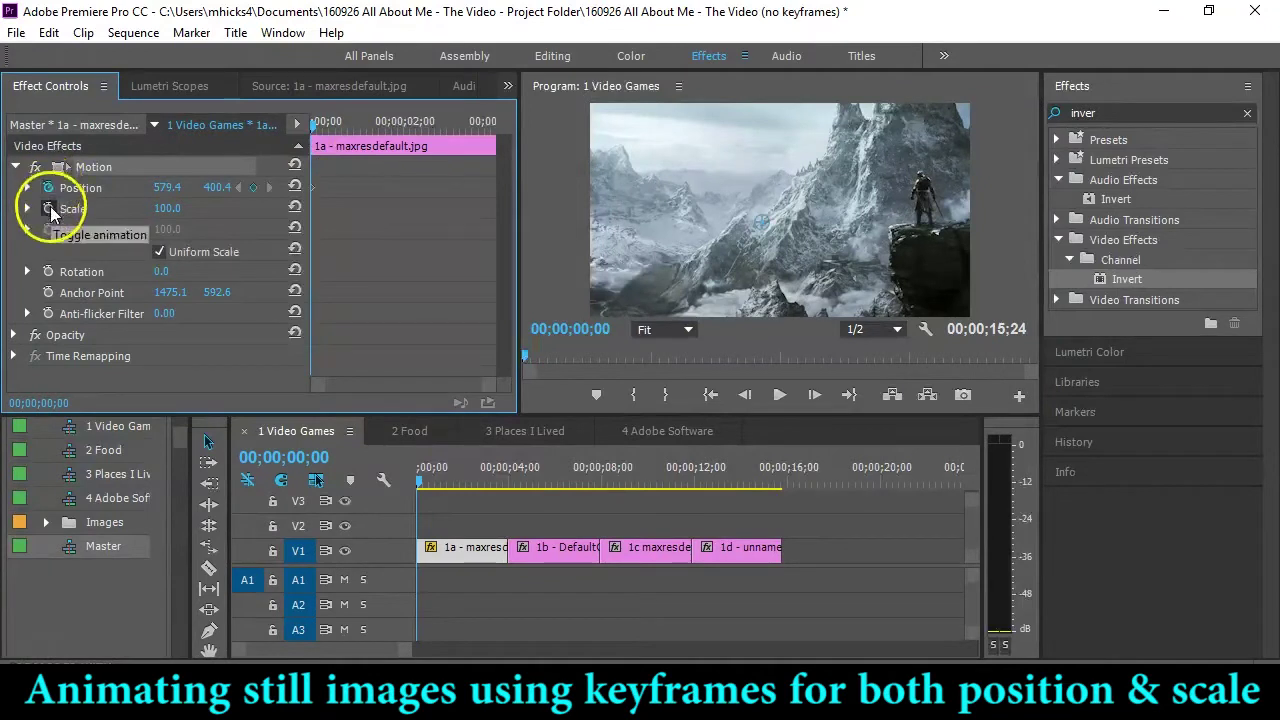
{"action": "left_click", "coordinate": [48, 208]}
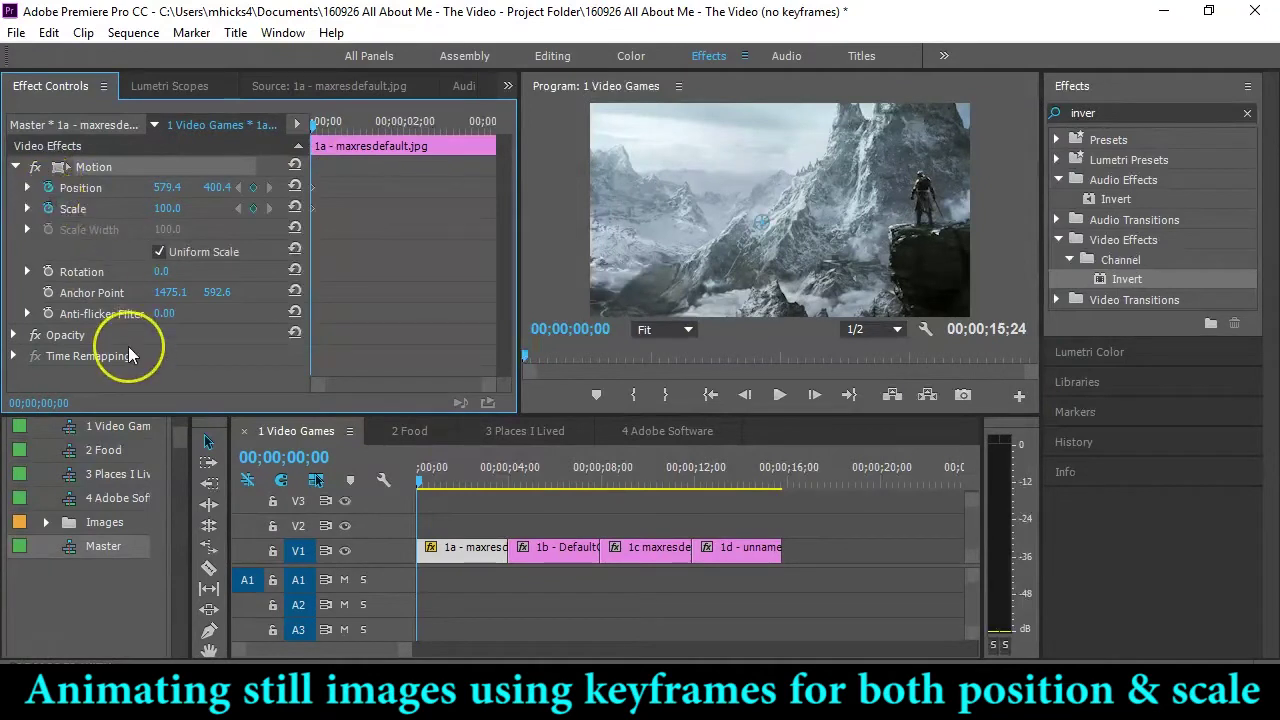
Set the starting Scale to 54.0 and Position to 736.4, 294.4 so the full Skyrim picture shows.
{"action": "left_click", "coordinate": [166, 208]}
{"action": "type", "text": "94"}
{"action": "key", "text": "Return"}
{"action": "left_click_drag", "start_coordinate": [164, 208], "coordinate": [325, 170]}
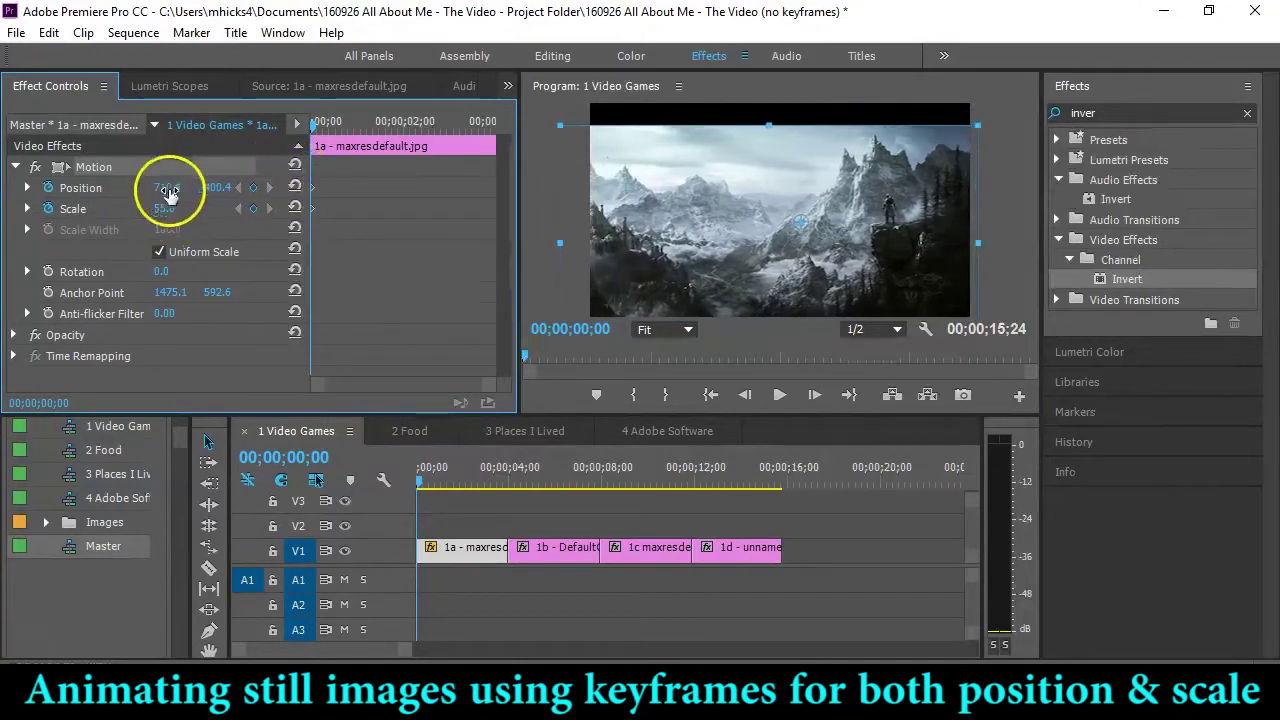
{"action": "left_click_drag", "start_coordinate": [171, 206], "coordinate": [233, 187]}
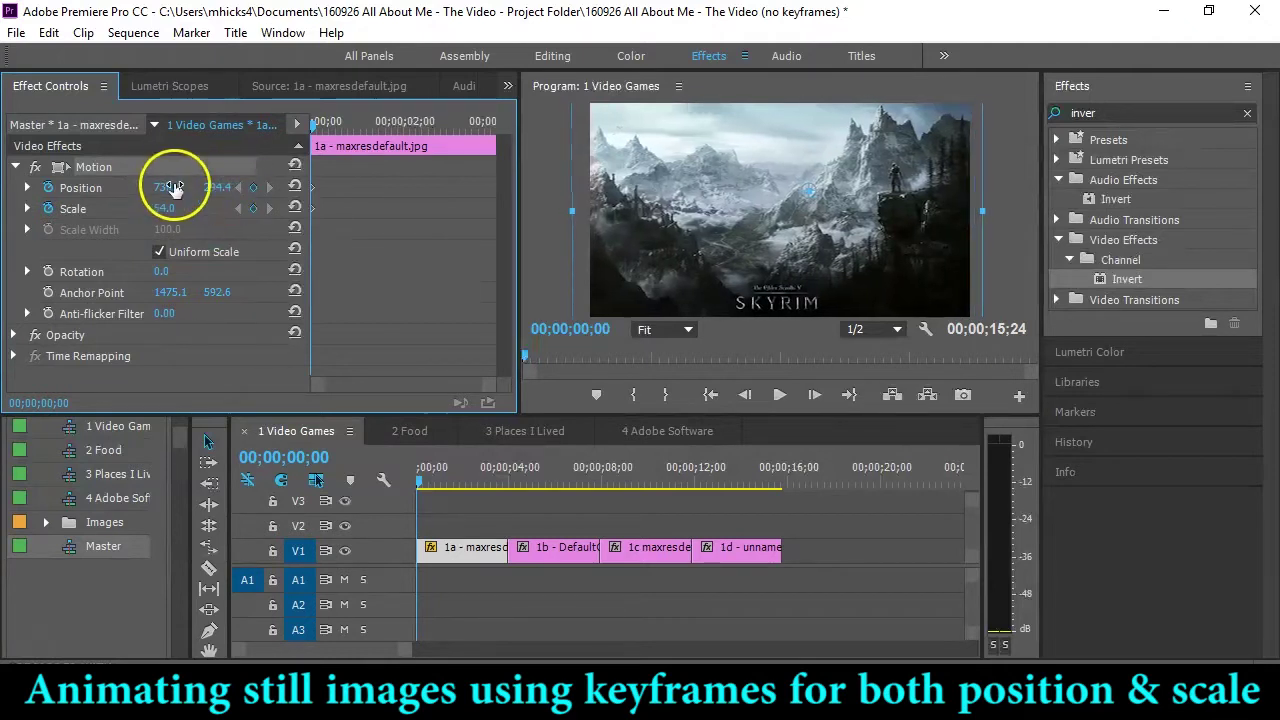
{"action": "left_click_drag", "start_coordinate": [162, 208], "coordinate": [165, 209]}
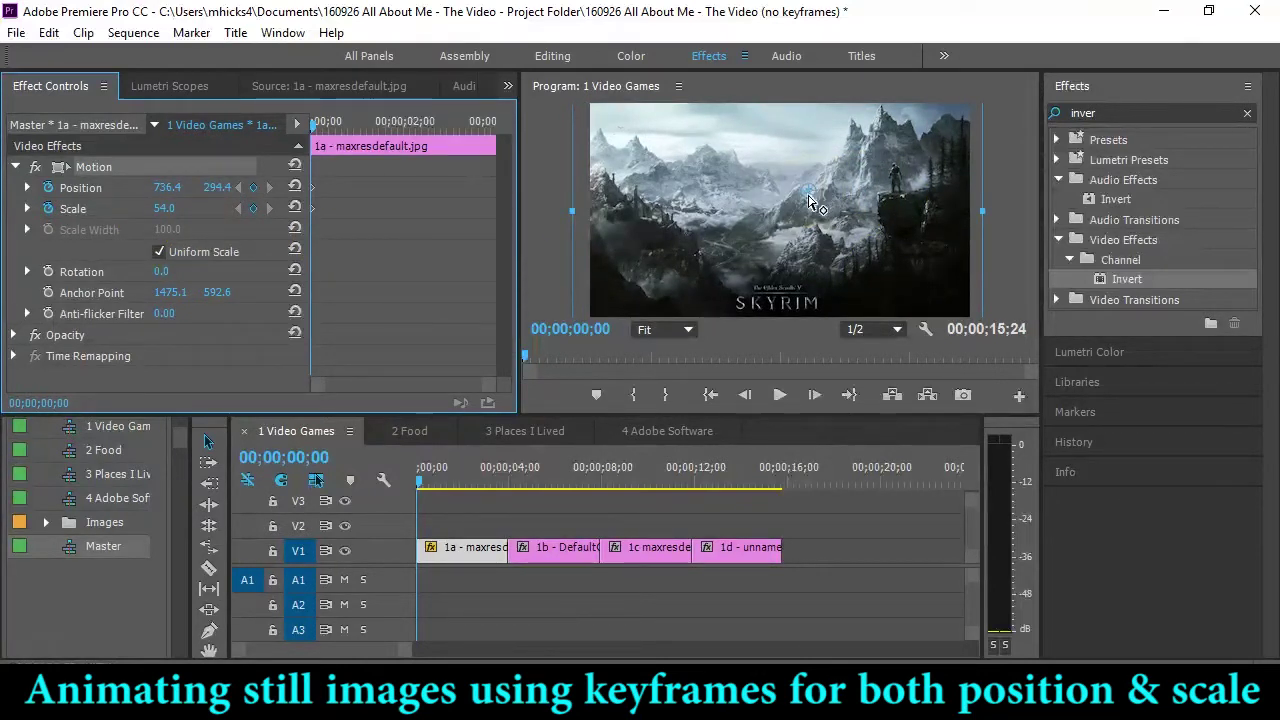
{"action": "left_click", "coordinate": [810, 200]}
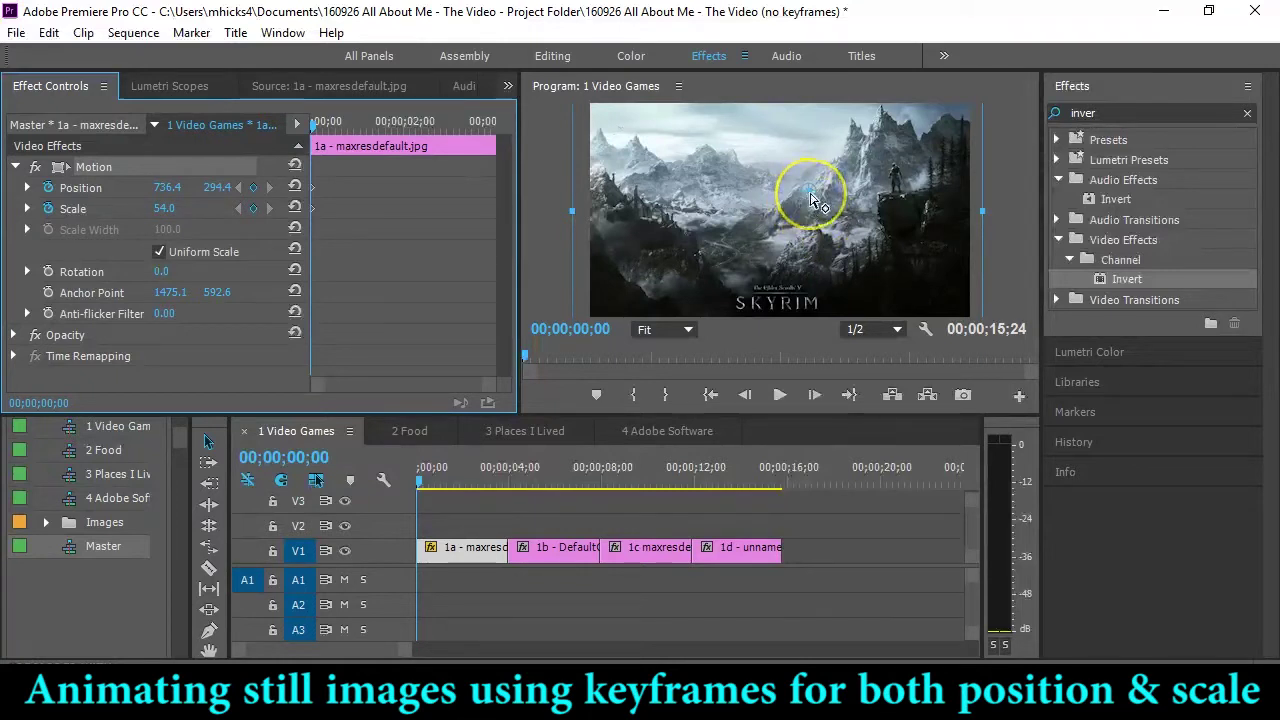
{"action": "left_click", "coordinate": [810, 203]}
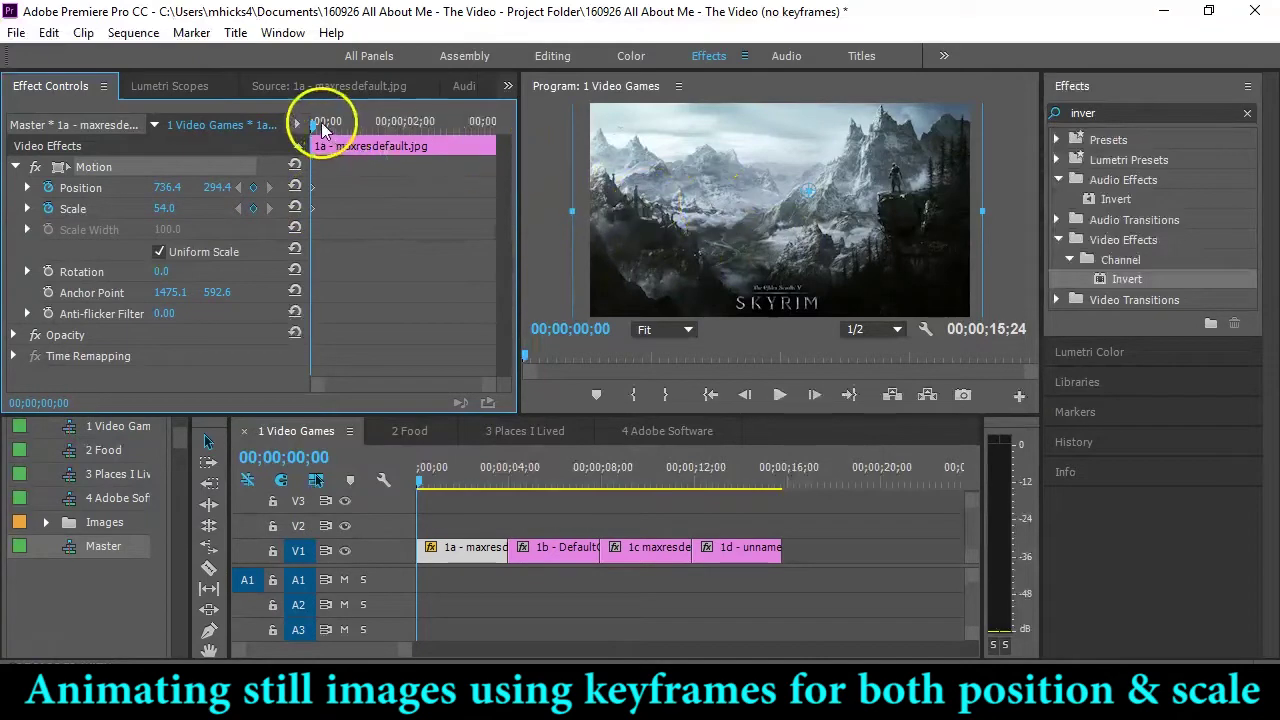
{"action": "left_click_drag", "start_coordinate": [321, 122], "coordinate": [525, 124]}
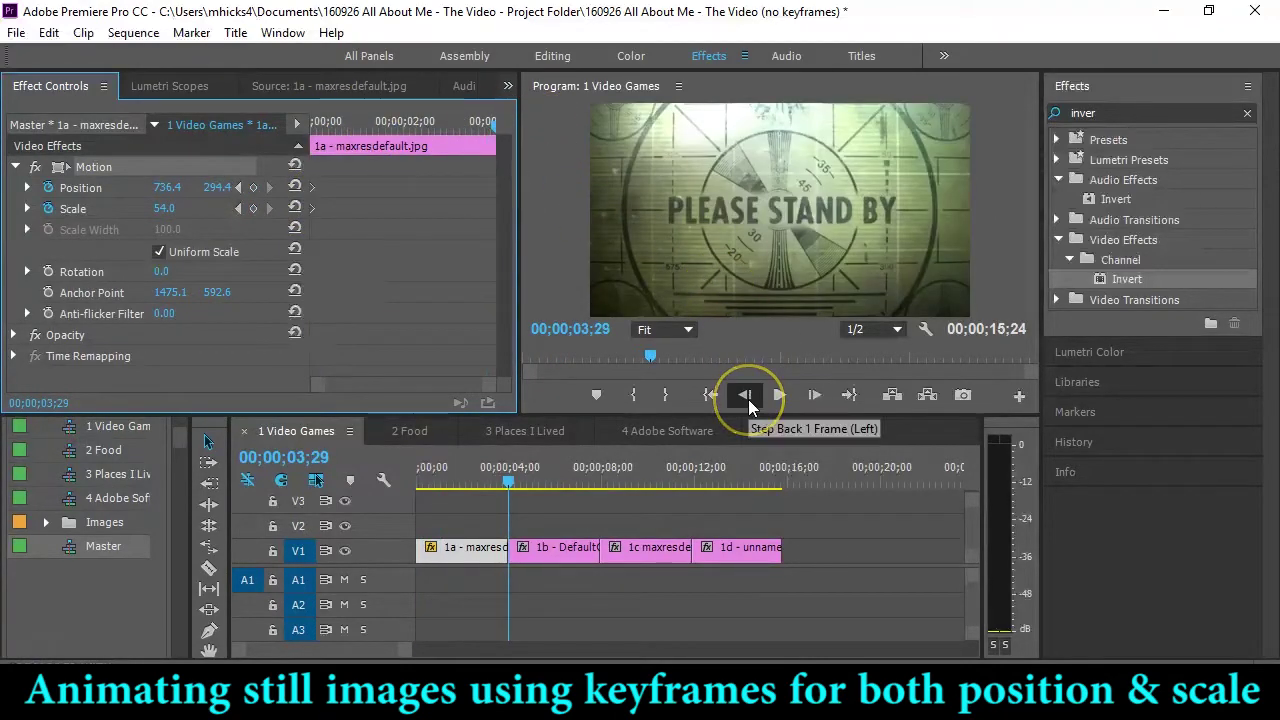
On clip 1a's last frame, add ending keyframes with Scale 88 and the image panned left and down.
{"action": "left_click", "coordinate": [748, 399]}
{"action": "left_click", "coordinate": [488, 562]}
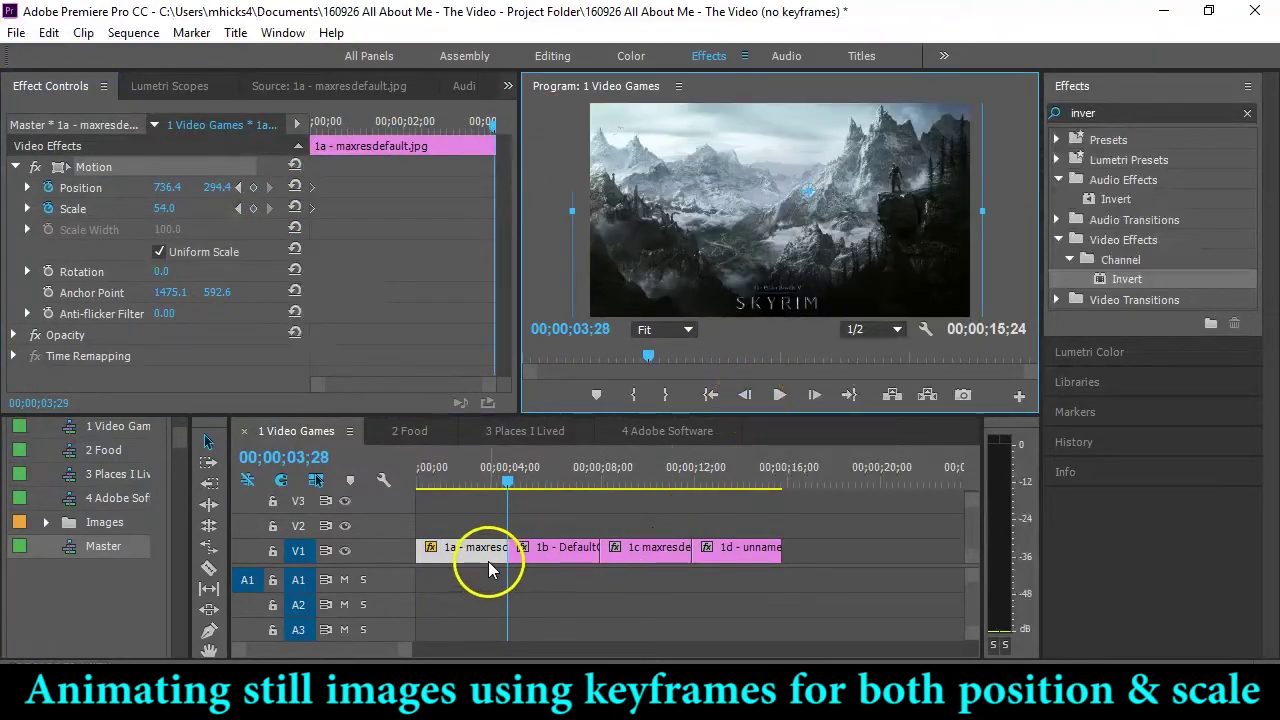
{"action": "left_click", "coordinate": [163, 208]}
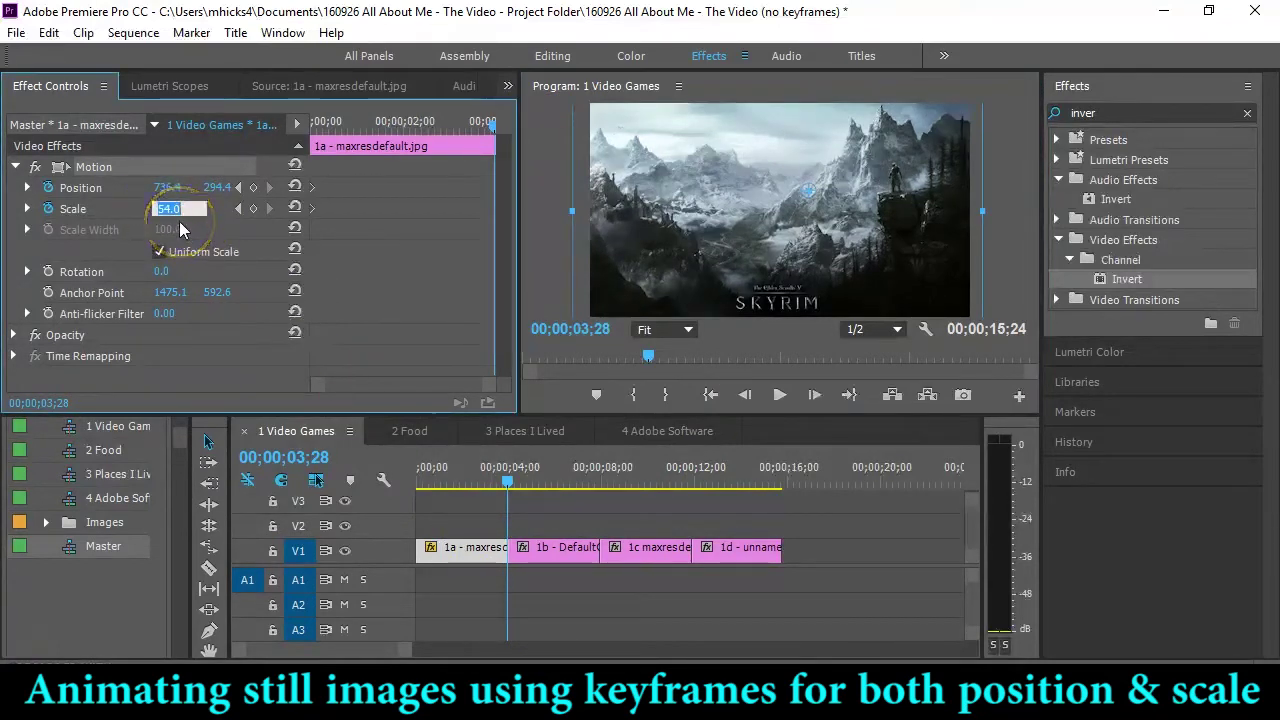
{"action": "type", "text": "100"}
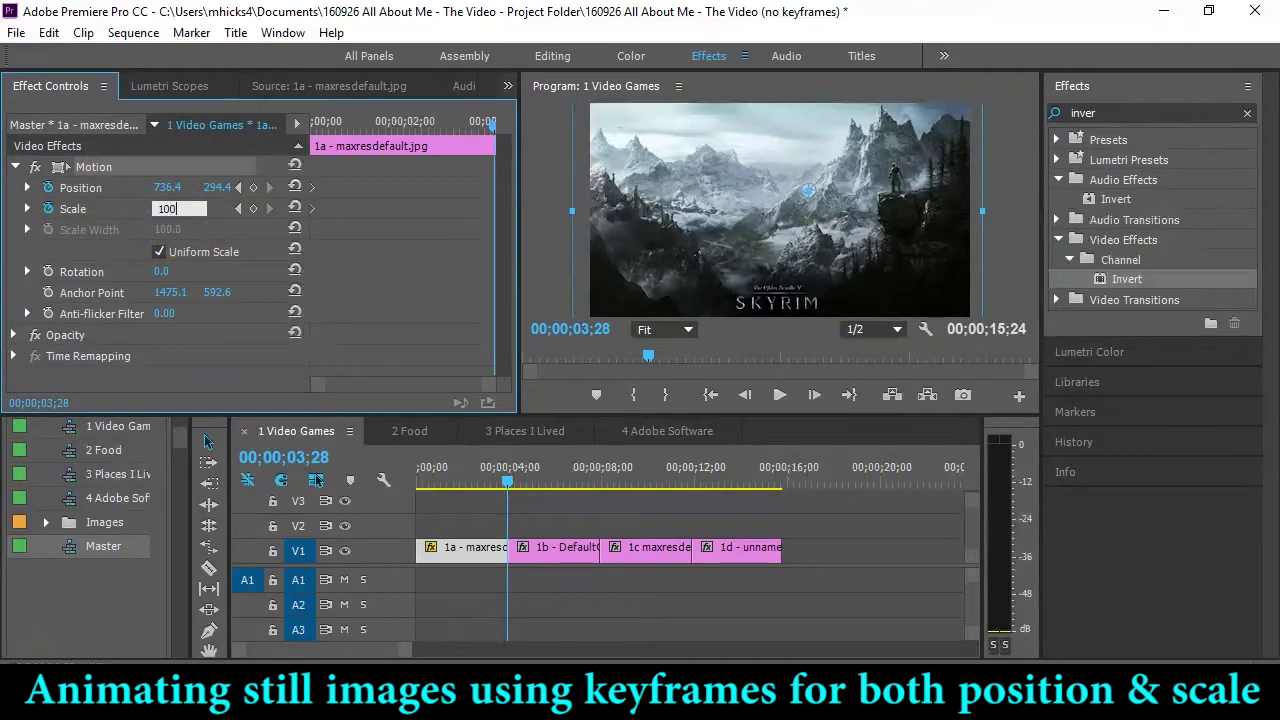
{"action": "key", "text": "Return"}
{"action": "left_click_drag", "start_coordinate": [196, 207], "coordinate": [168, 222]}
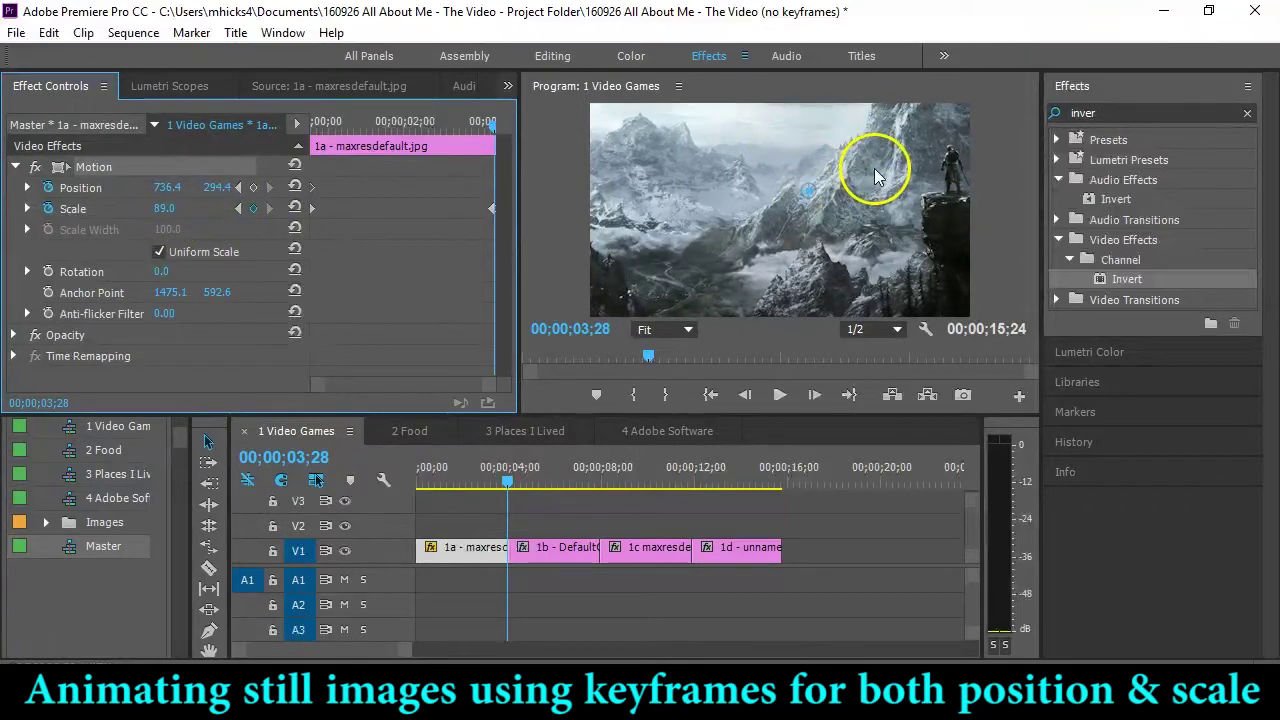
{"action": "left_click_drag", "start_coordinate": [881, 161], "coordinate": [842, 189]}
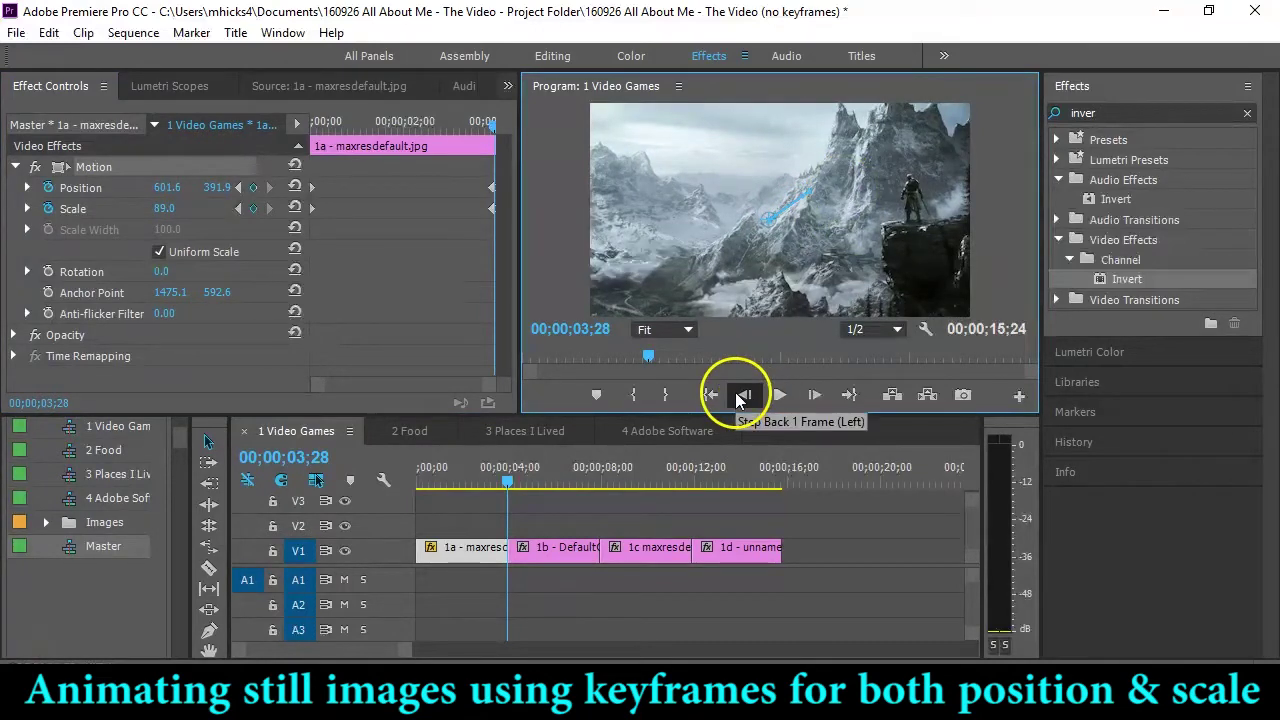
Preview the 1a pan and zoom from the clip start twice.
{"action": "left_click_drag", "start_coordinate": [493, 124], "coordinate": [302, 123]}
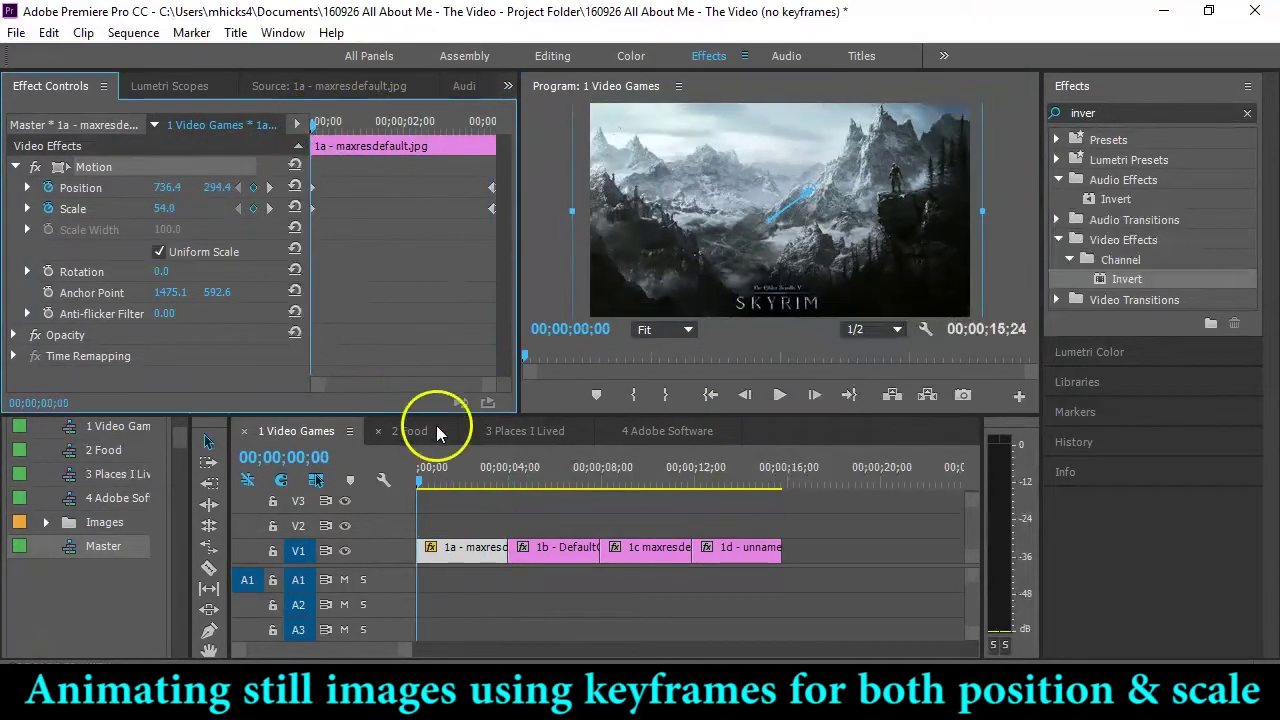
{"action": "key", "text": "space"}
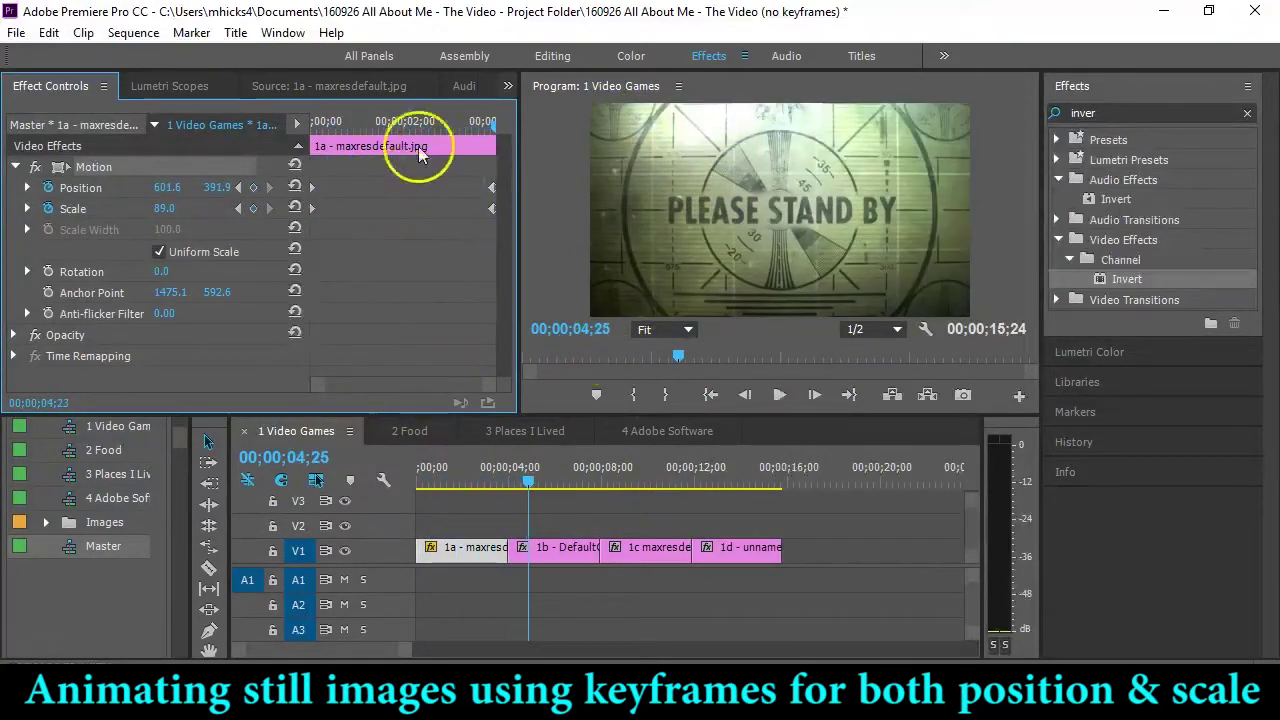
{"action": "left_click_drag", "start_coordinate": [414, 124], "coordinate": [291, 124]}
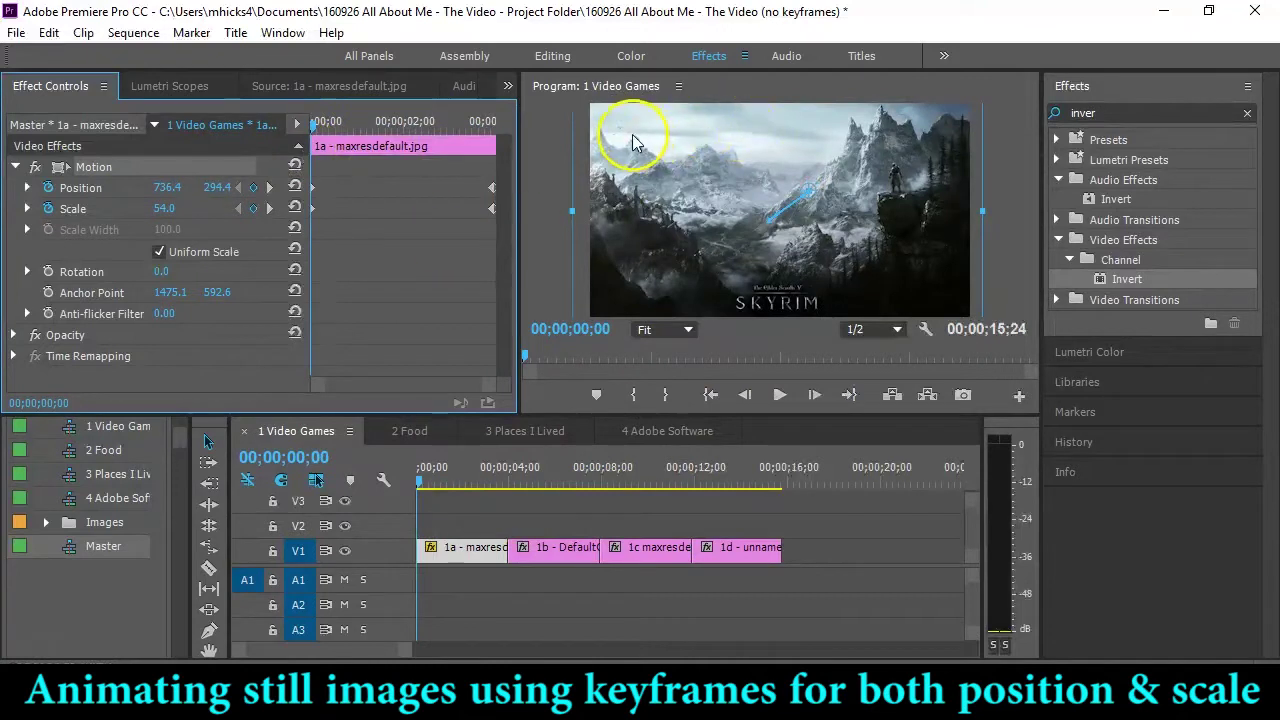
{"action": "key", "text": "space"}
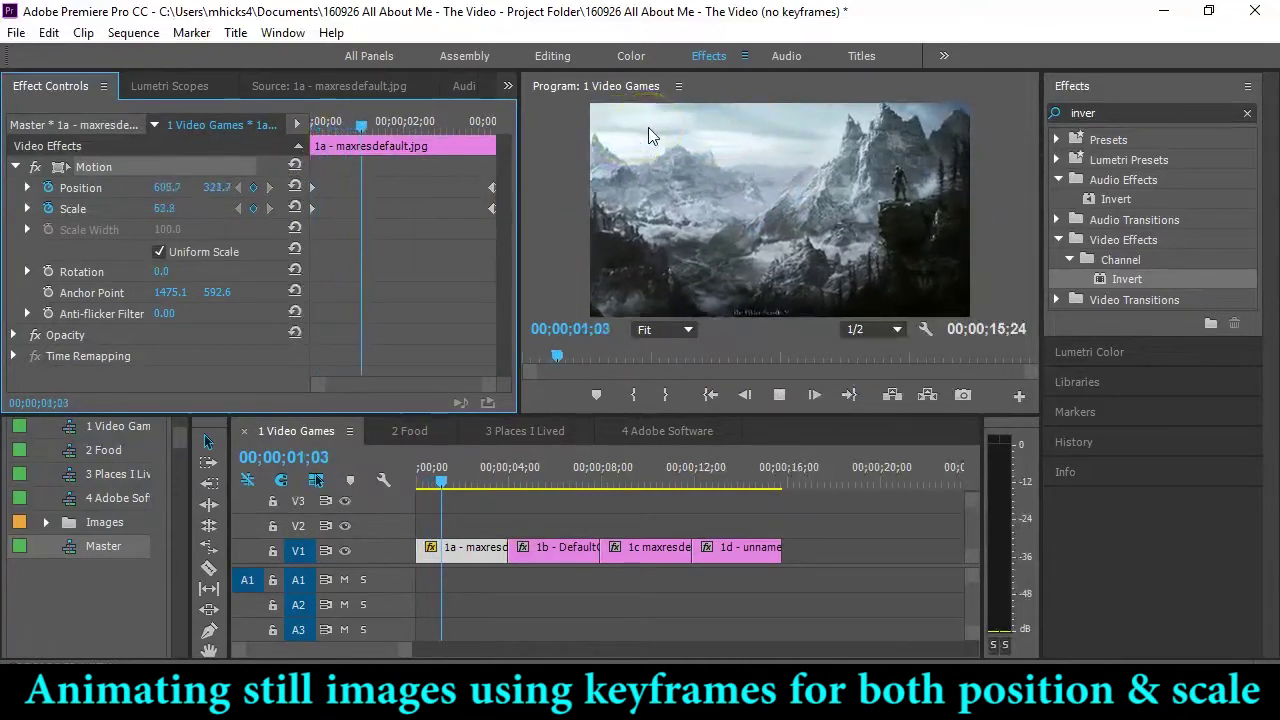
{"action": "key", "text": "space"}
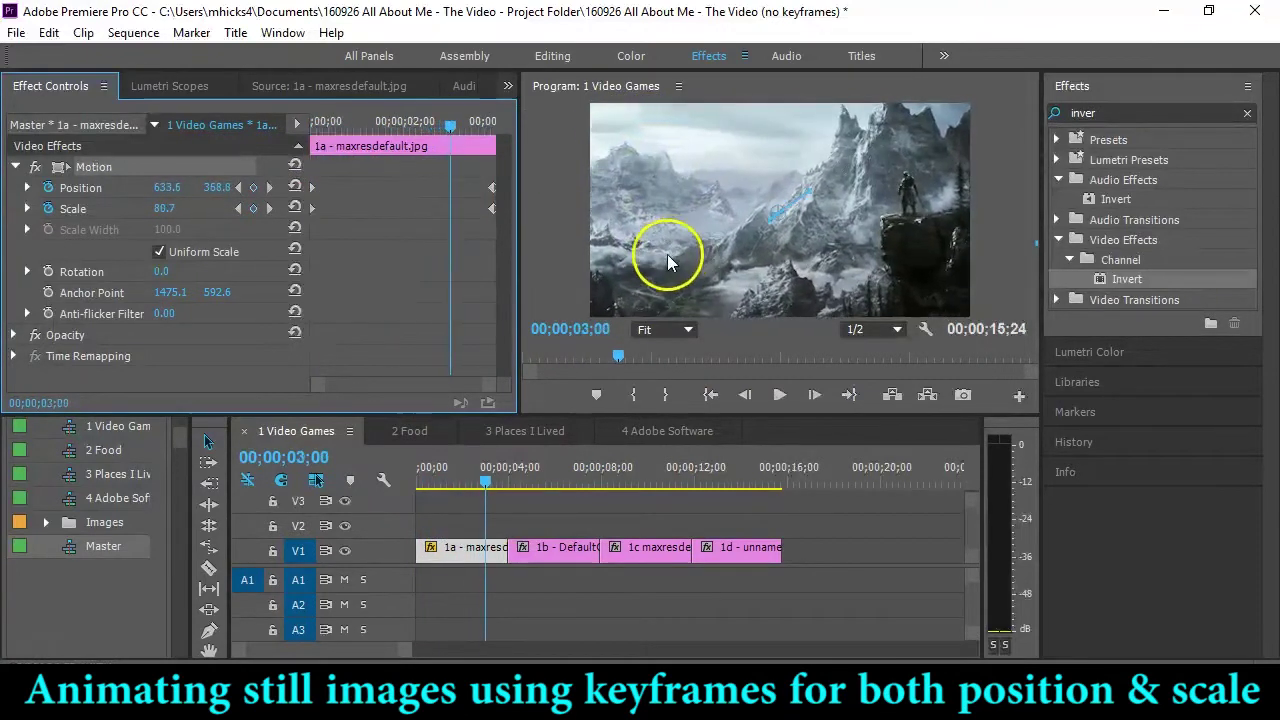
{"action": "left_click", "coordinate": [554, 549]}
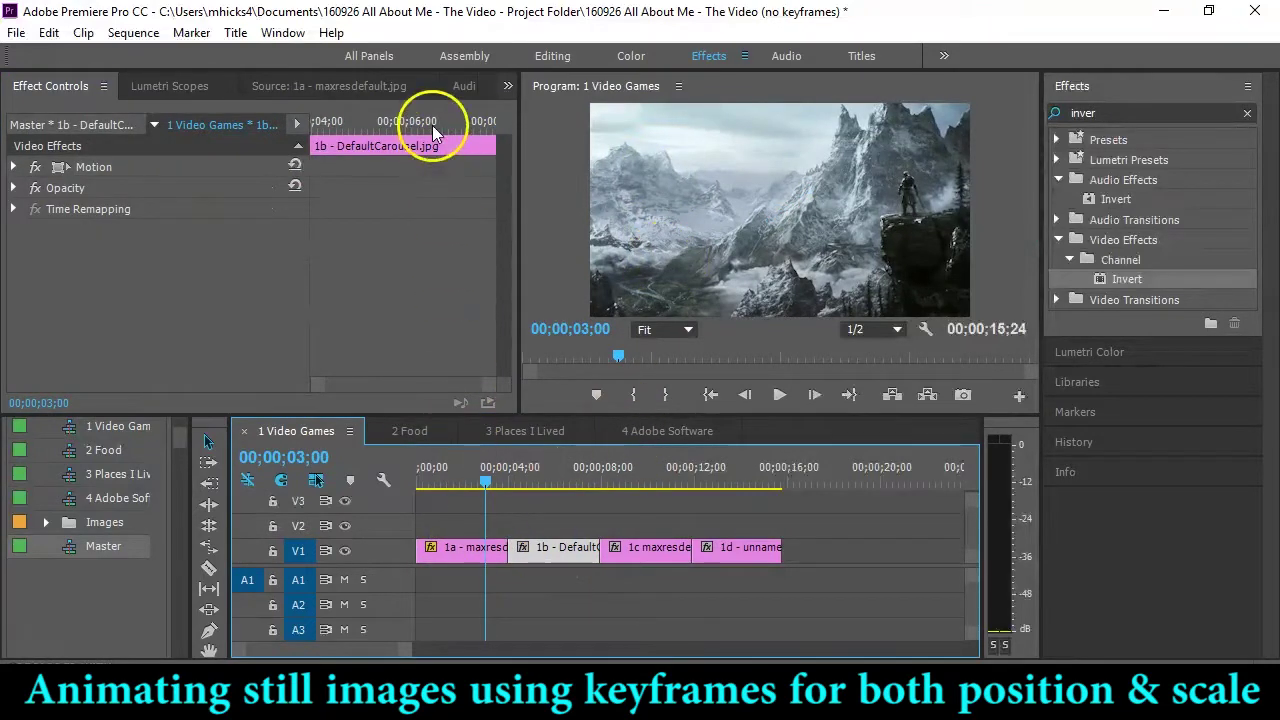
At clip 1b's first frame, enable Position and Scale keyframes and shrink Scale to 69.
{"action": "left_click", "coordinate": [402, 122]}
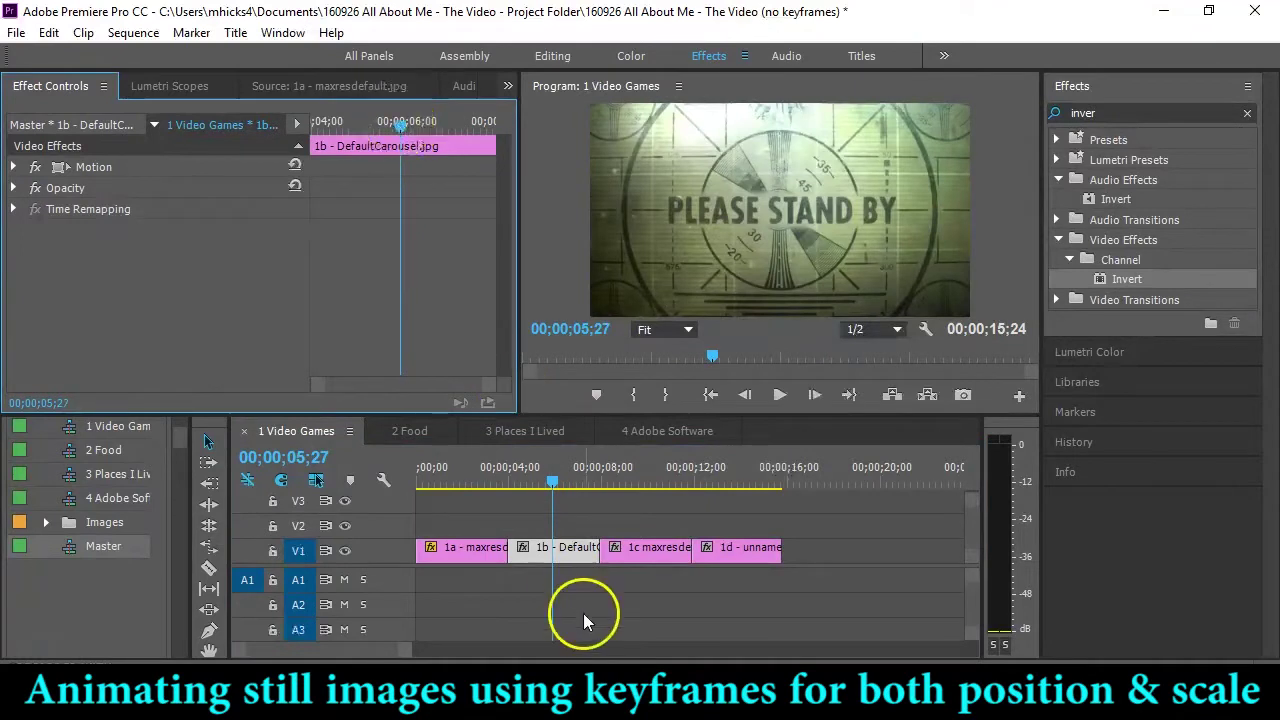
{"action": "left_click_drag", "start_coordinate": [405, 122], "coordinate": [302, 122]}
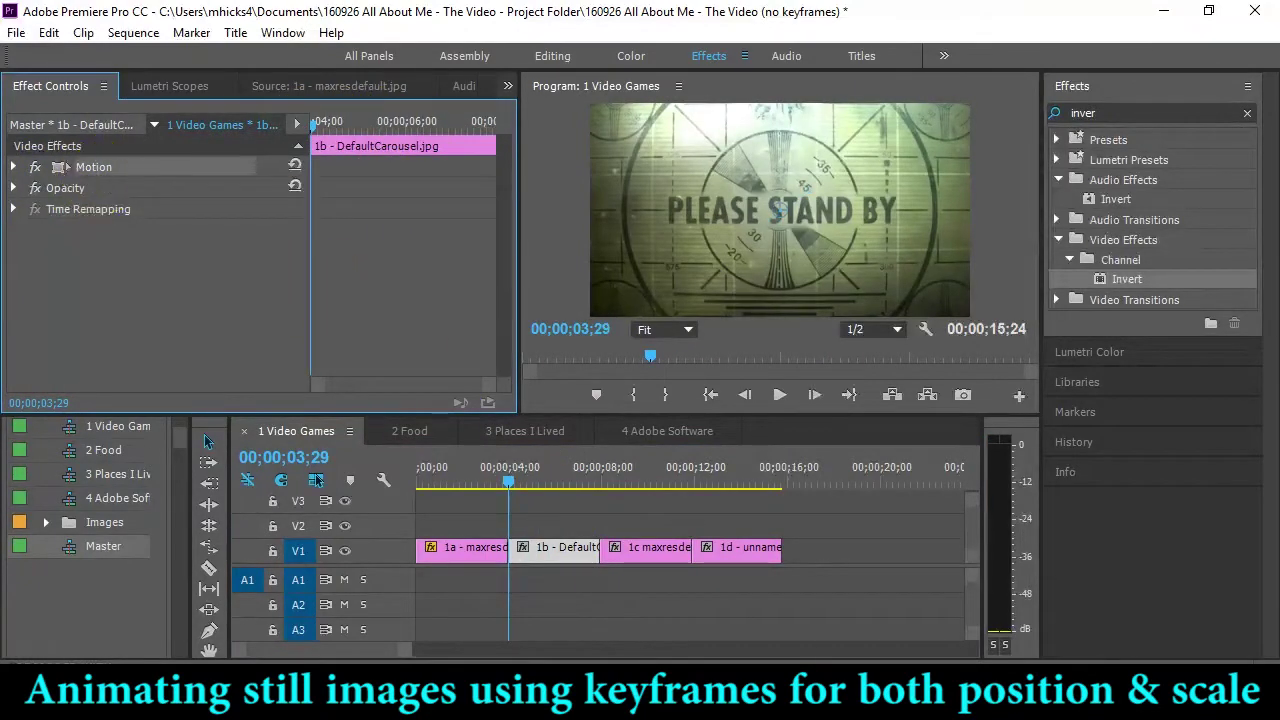
{"action": "left_click", "coordinate": [14, 167]}
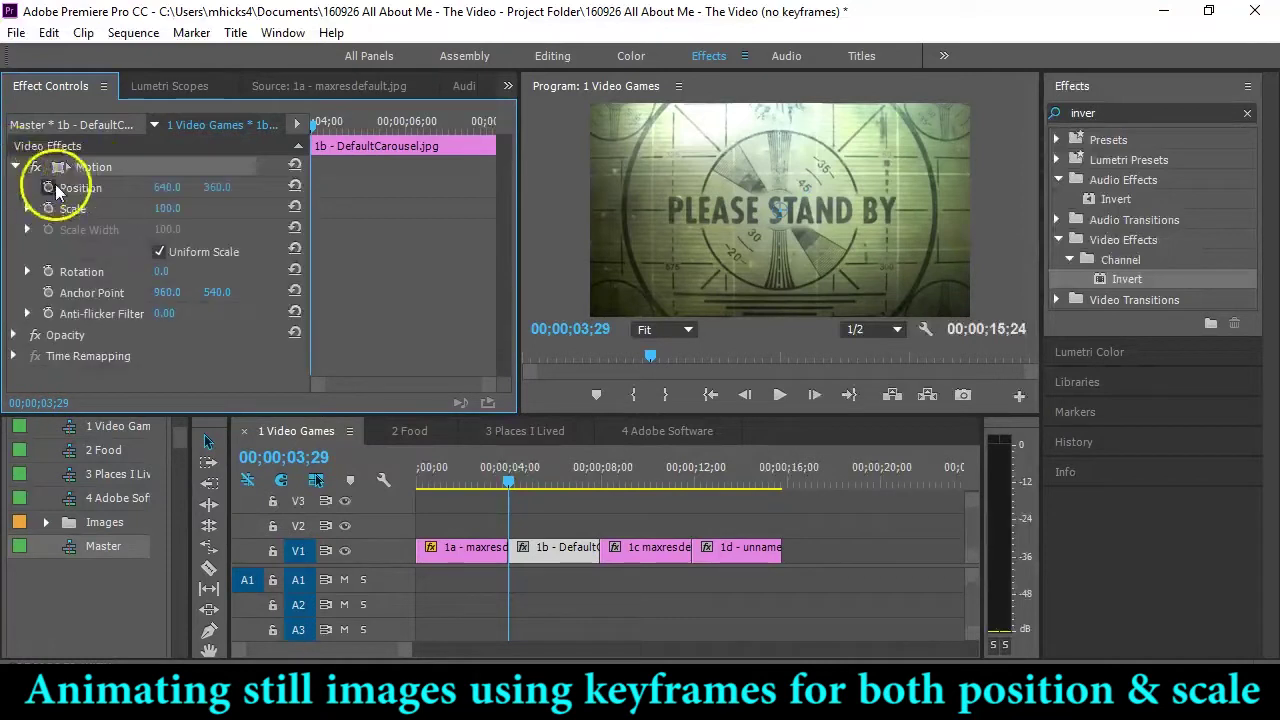
{"action": "left_click", "coordinate": [49, 187]}
{"action": "left_click", "coordinate": [49, 208]}
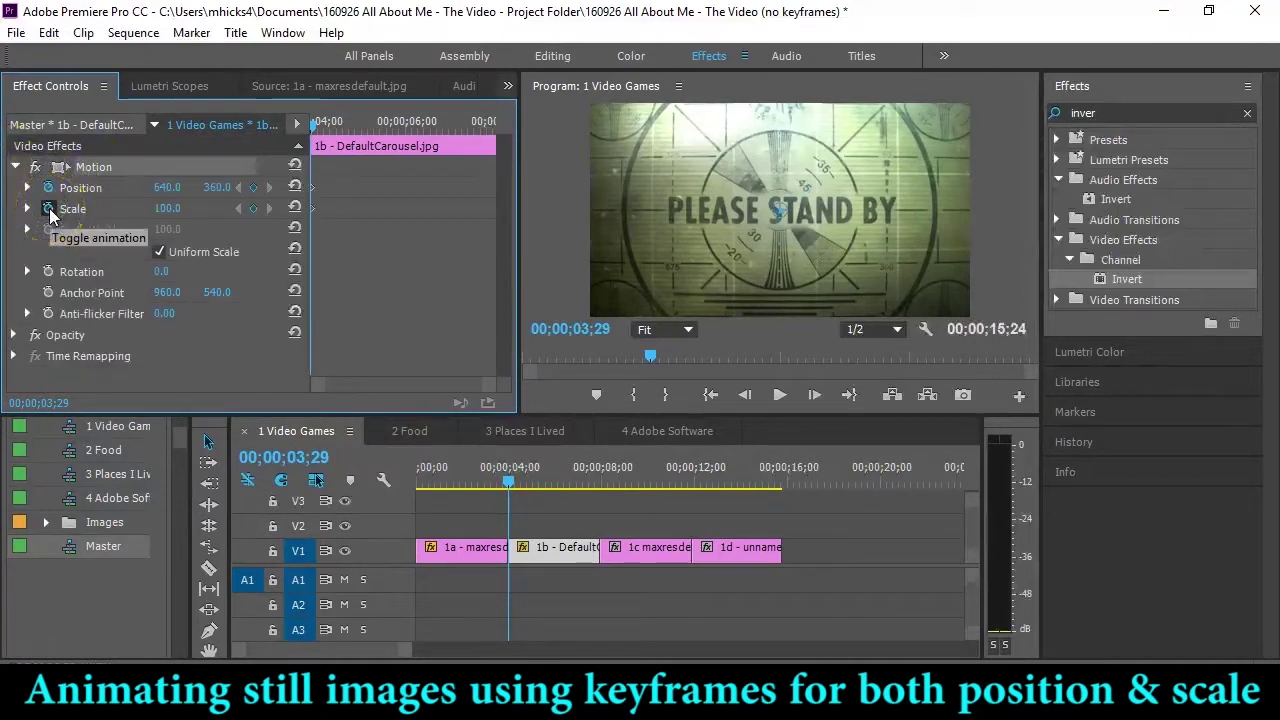
{"action": "left_click_drag", "start_coordinate": [172, 209], "coordinate": [149, 209]}
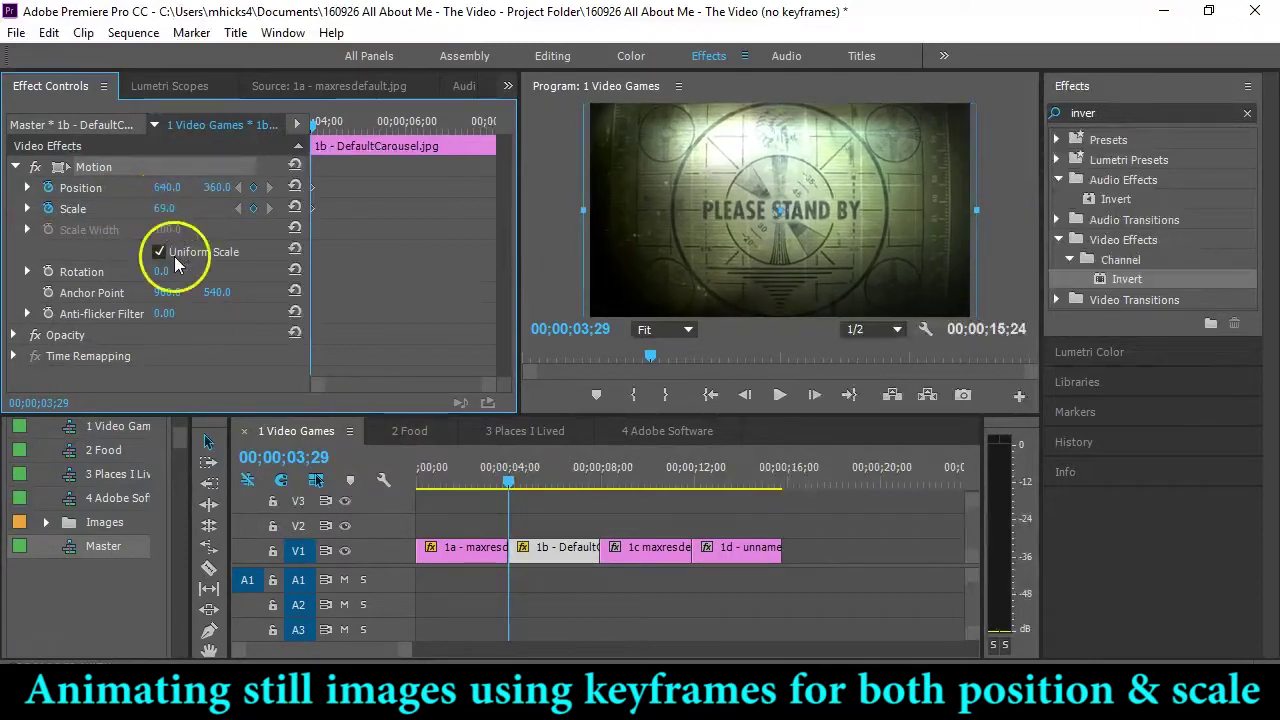
Set Scale to 100 on clip 1b's last frame and preview the zoom from the start.
{"action": "left_click_drag", "start_coordinate": [355, 119], "coordinate": [541, 132]}
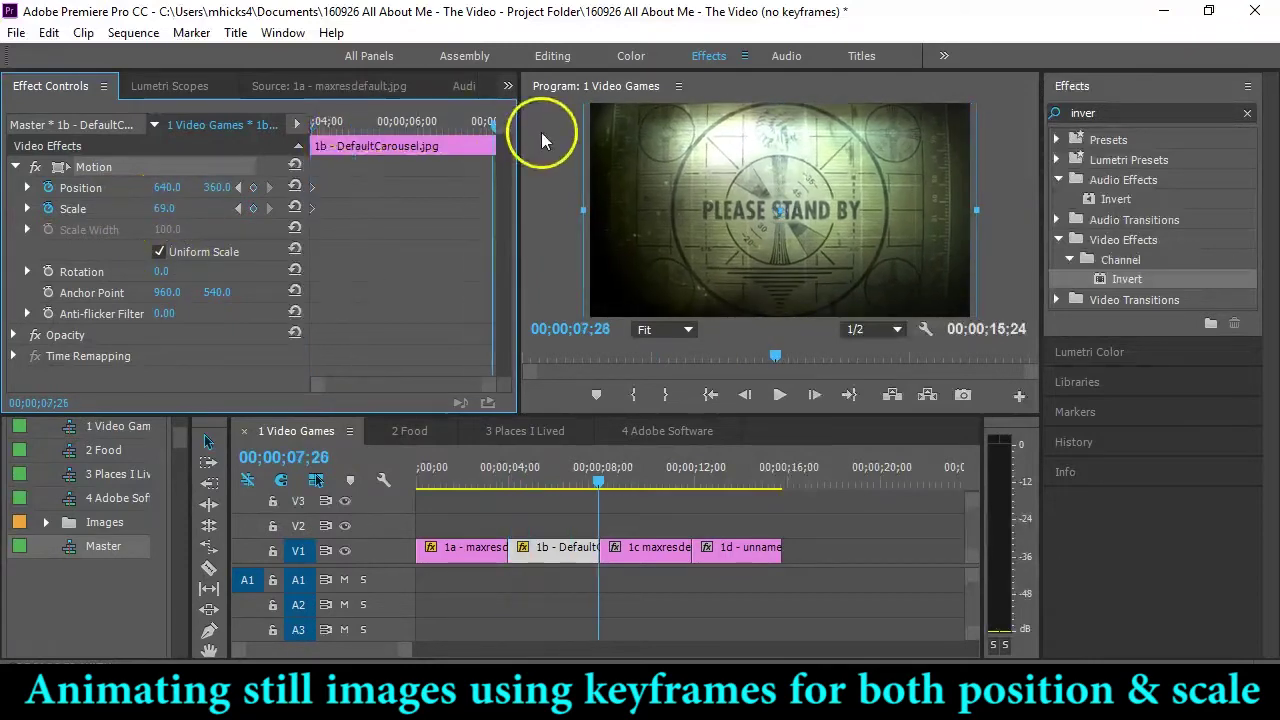
{"action": "left_click", "coordinate": [750, 396]}
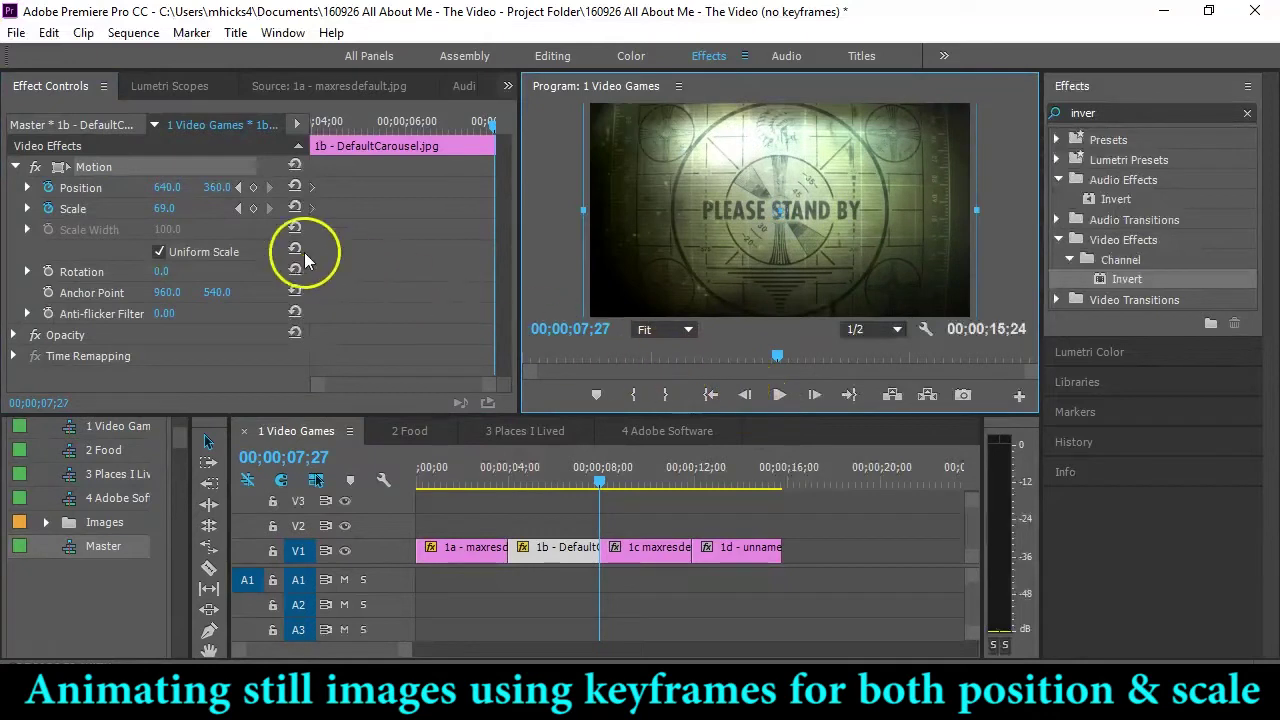
{"action": "left_click", "coordinate": [168, 207]}
{"action": "type", "text": "100"}
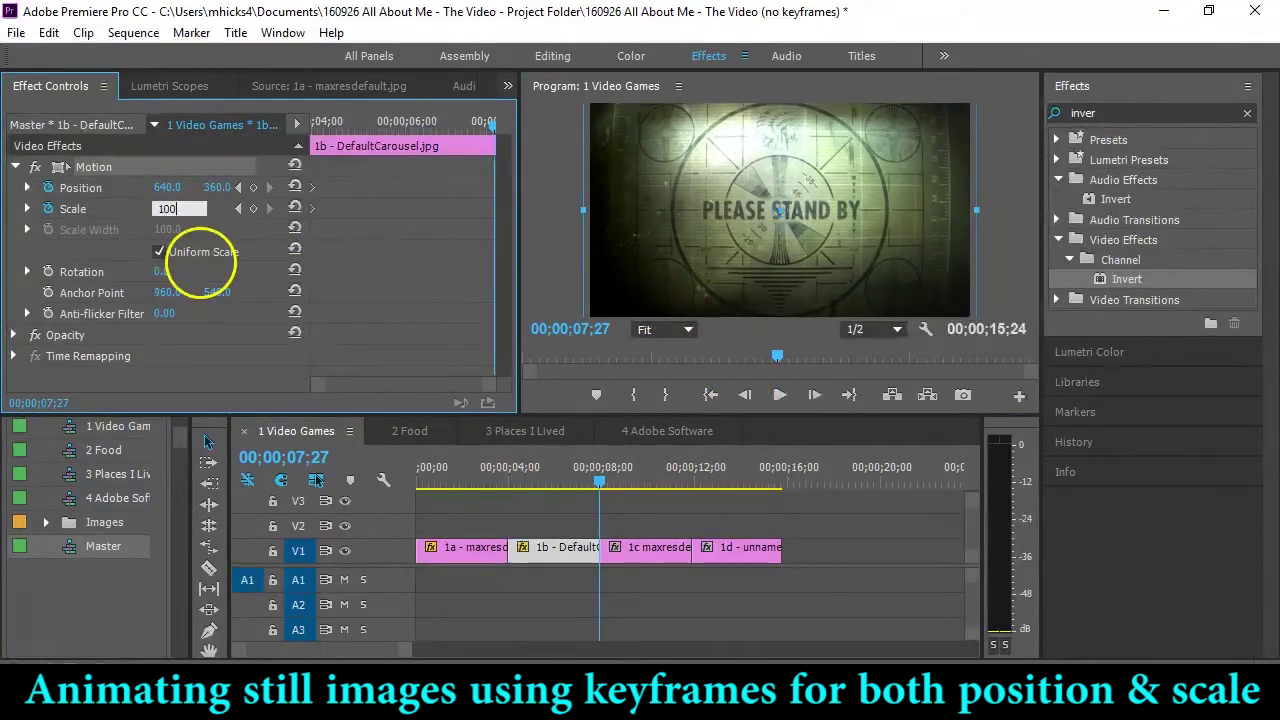
{"action": "key", "text": "Return"}
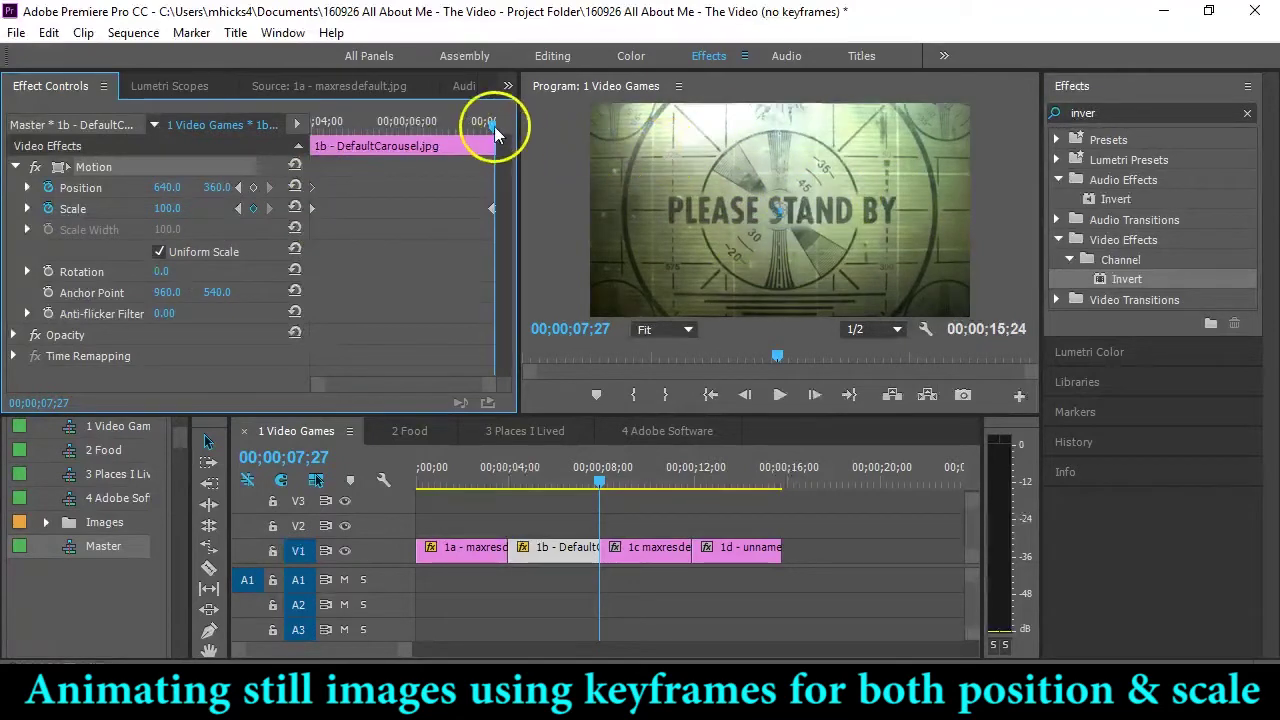
{"action": "left_click_drag", "start_coordinate": [494, 124], "coordinate": [278, 123]}
{"action": "key", "text": "space"}
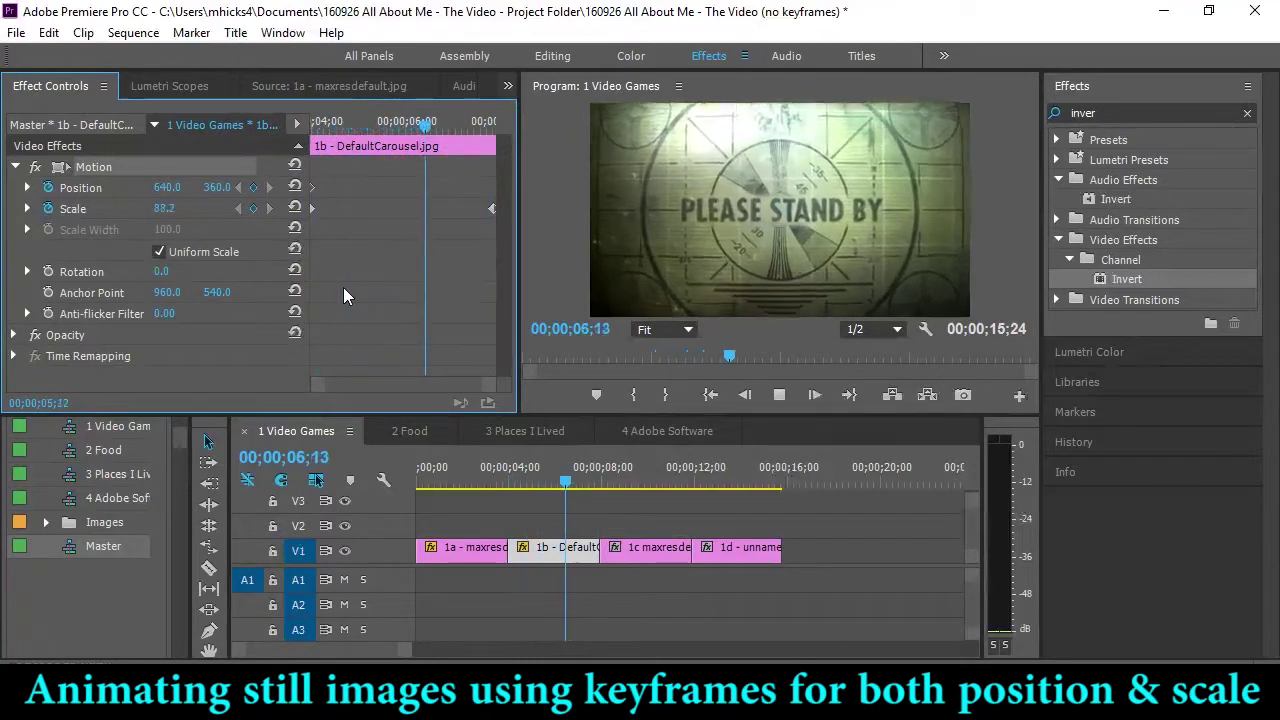
{"action": "key", "text": "space"}
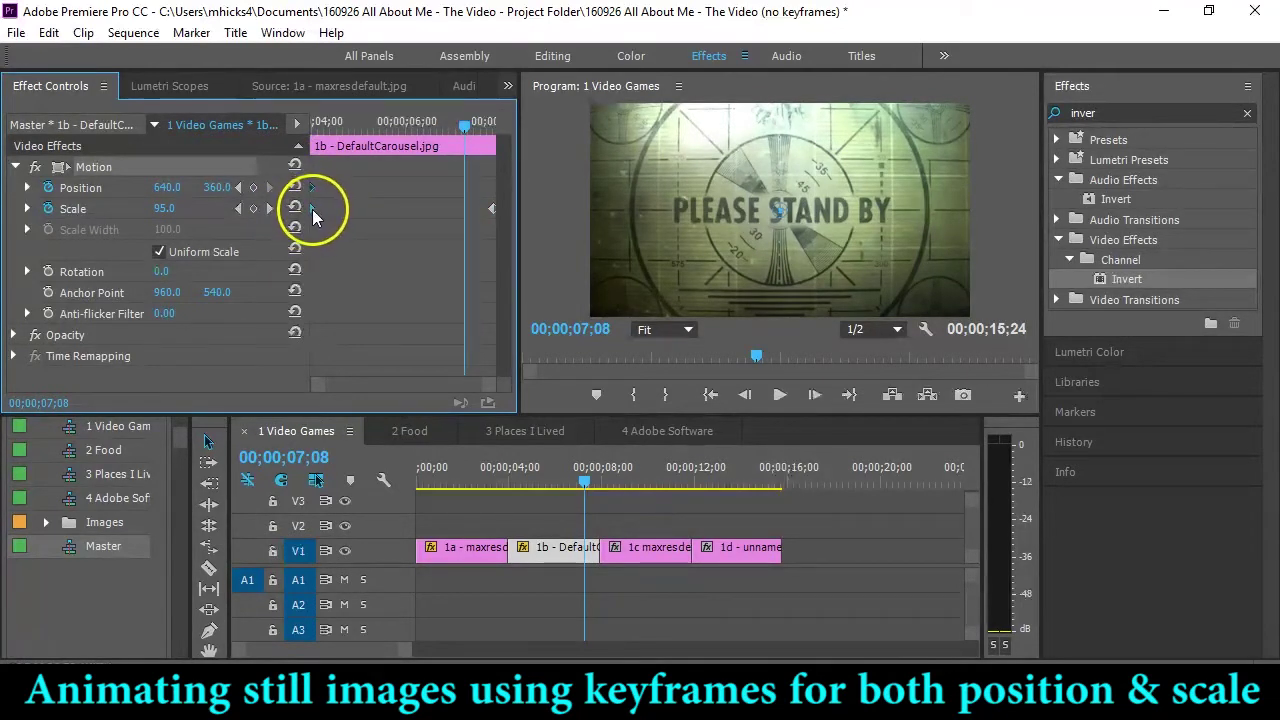
Rearrange 1b's keyframes in the Effect Controls timeline so Scale runs from 100 down to 69.
{"action": "left_click_drag", "start_coordinate": [311, 209], "coordinate": [421, 212]}
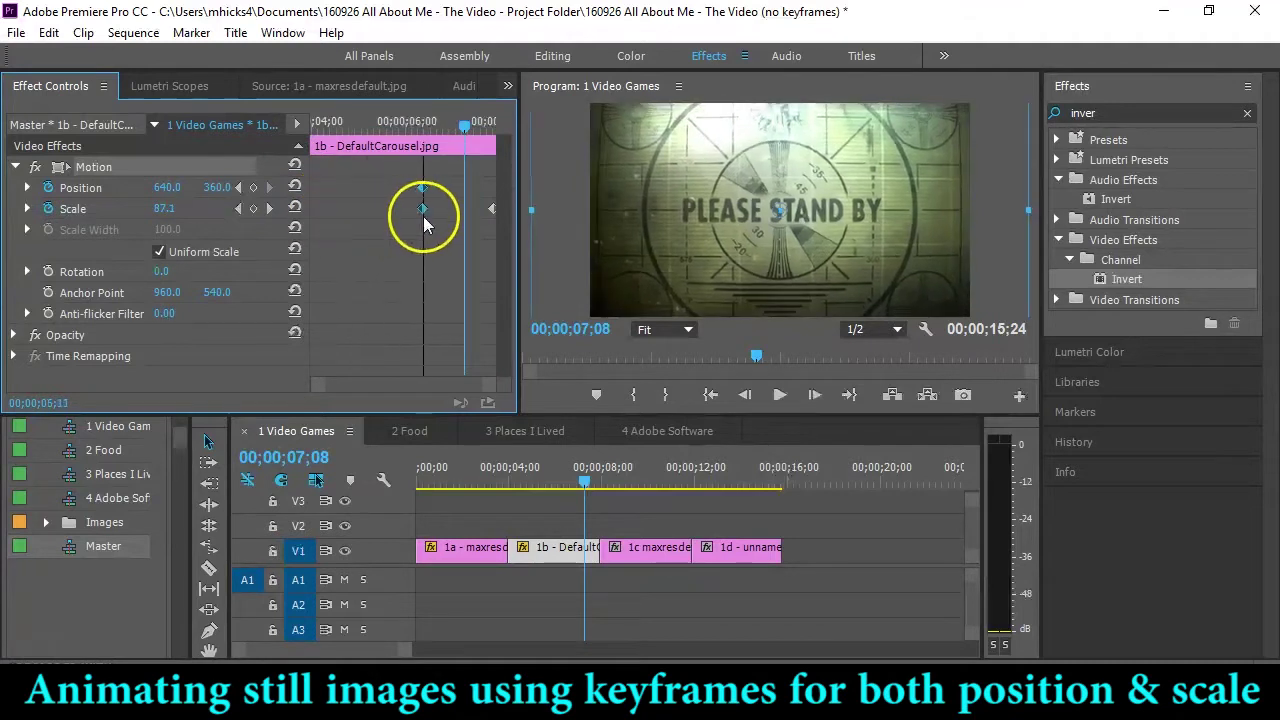
{"action": "left_click", "coordinate": [493, 209]}
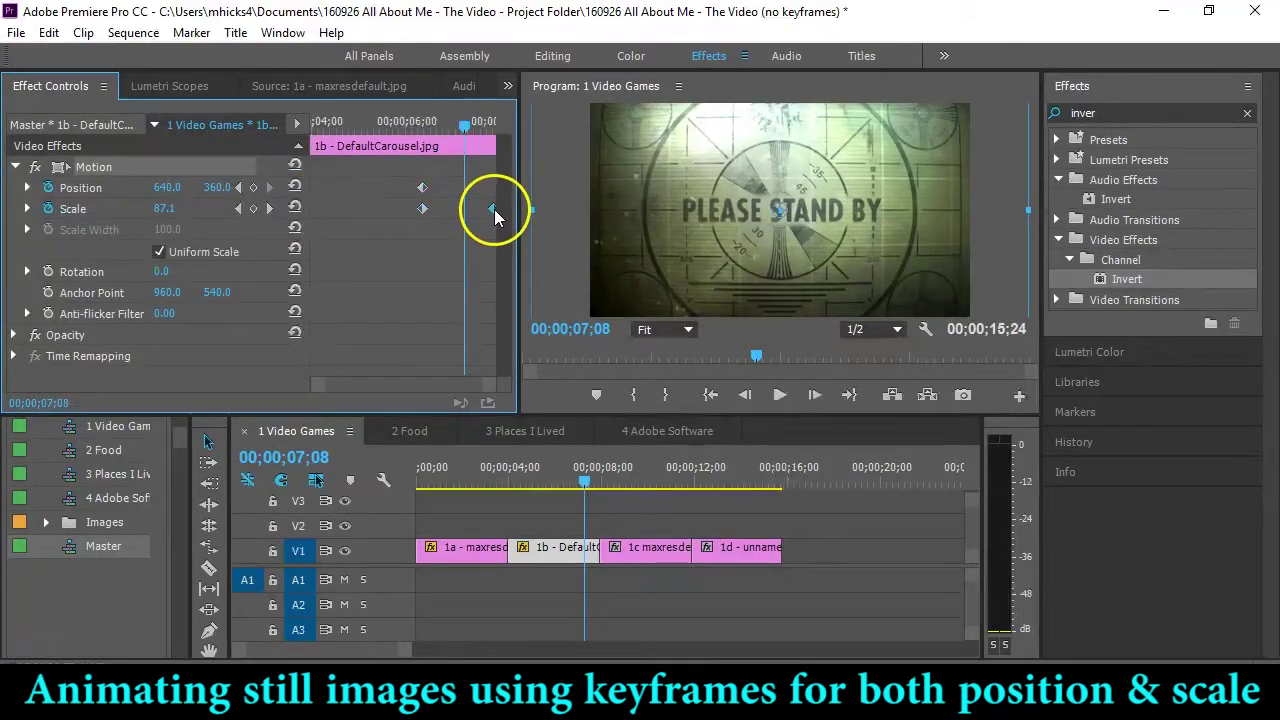
{"action": "left_click_drag", "start_coordinate": [487, 192], "coordinate": [276, 210]}
{"action": "left_click_drag", "start_coordinate": [404, 167], "coordinate": [498, 208]}
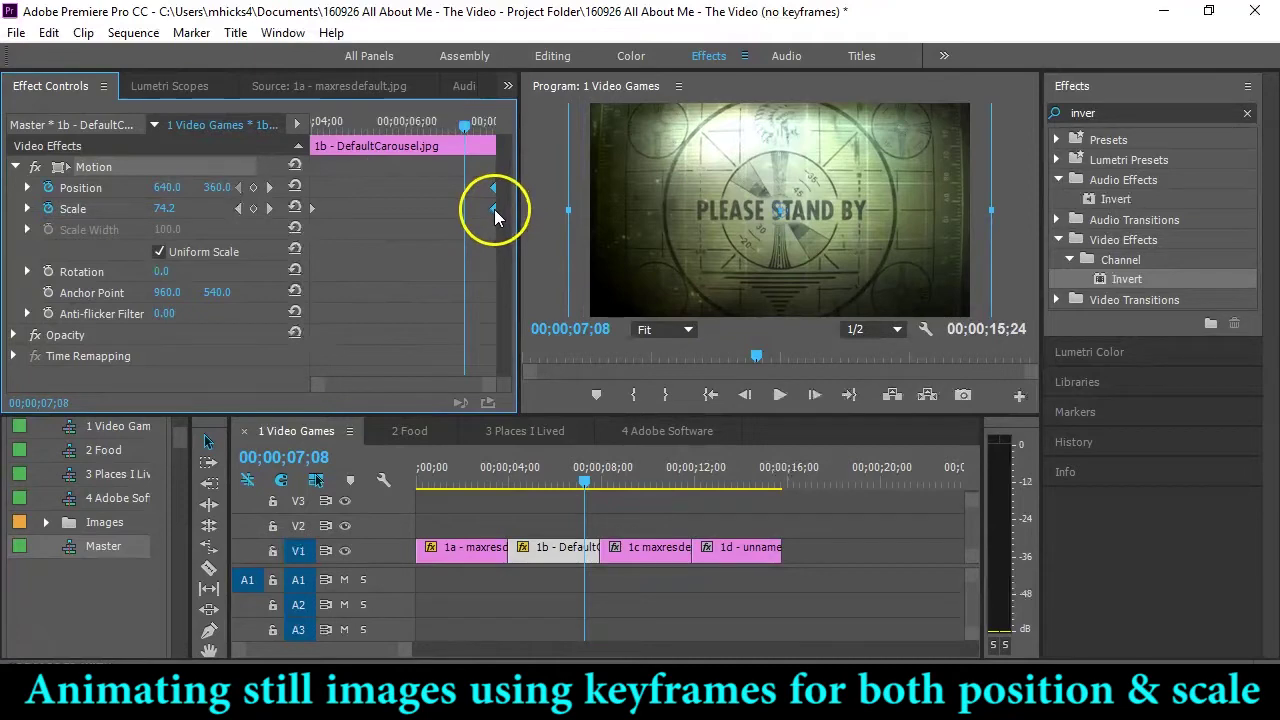
Add a Position keyframe on clip 1b's last frame and clear the keyframe selection.
{"action": "left_click_drag", "start_coordinate": [460, 117], "coordinate": [490, 117]}
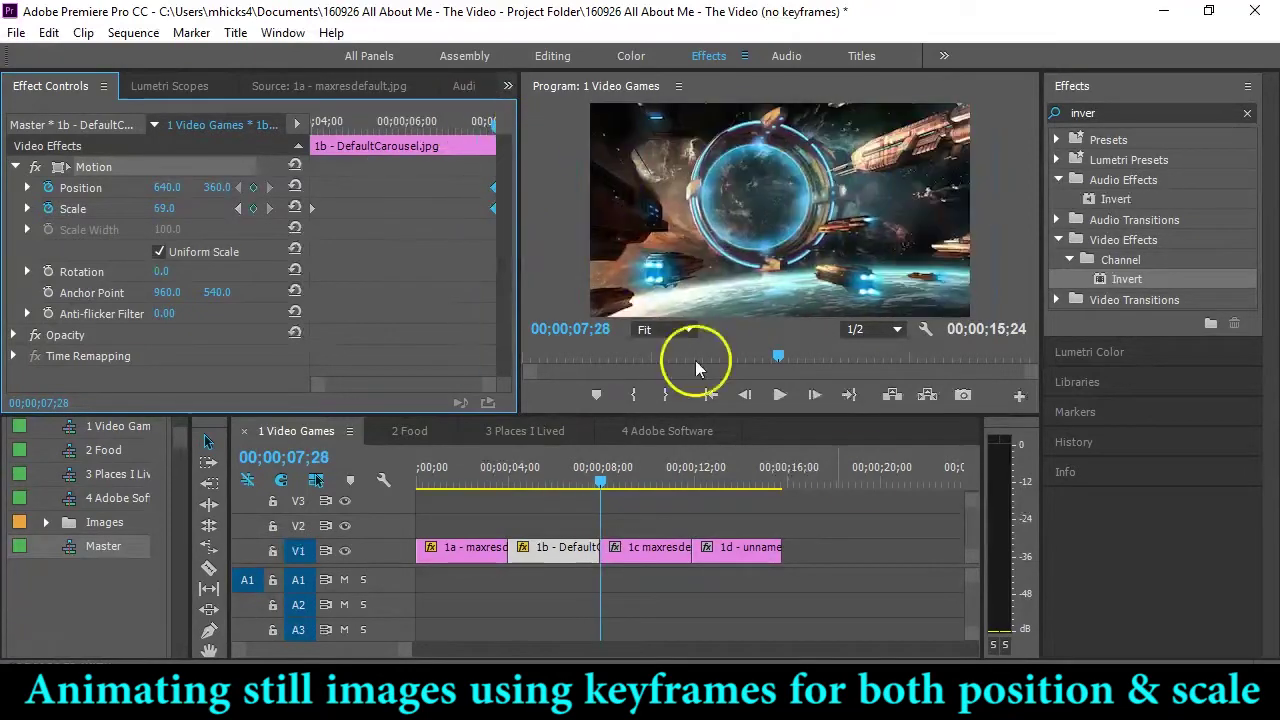
{"action": "left_click", "coordinate": [750, 395]}
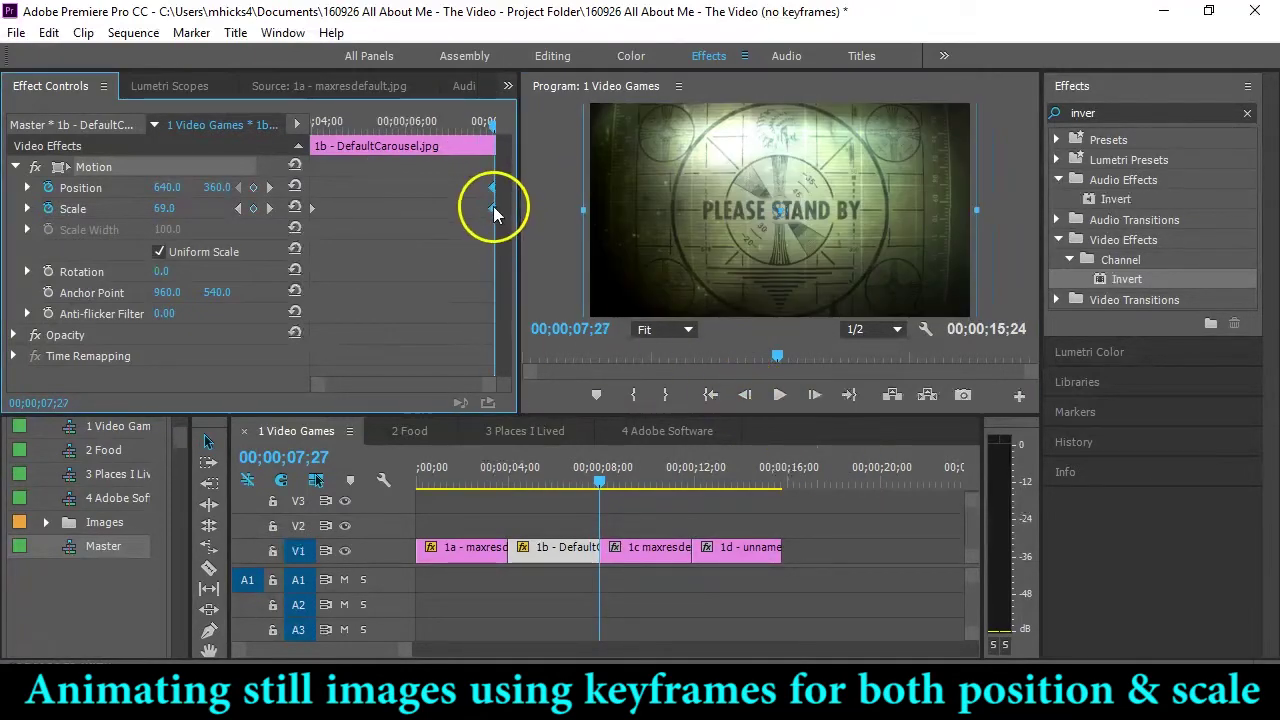
{"action": "left_click", "coordinate": [252, 192]}
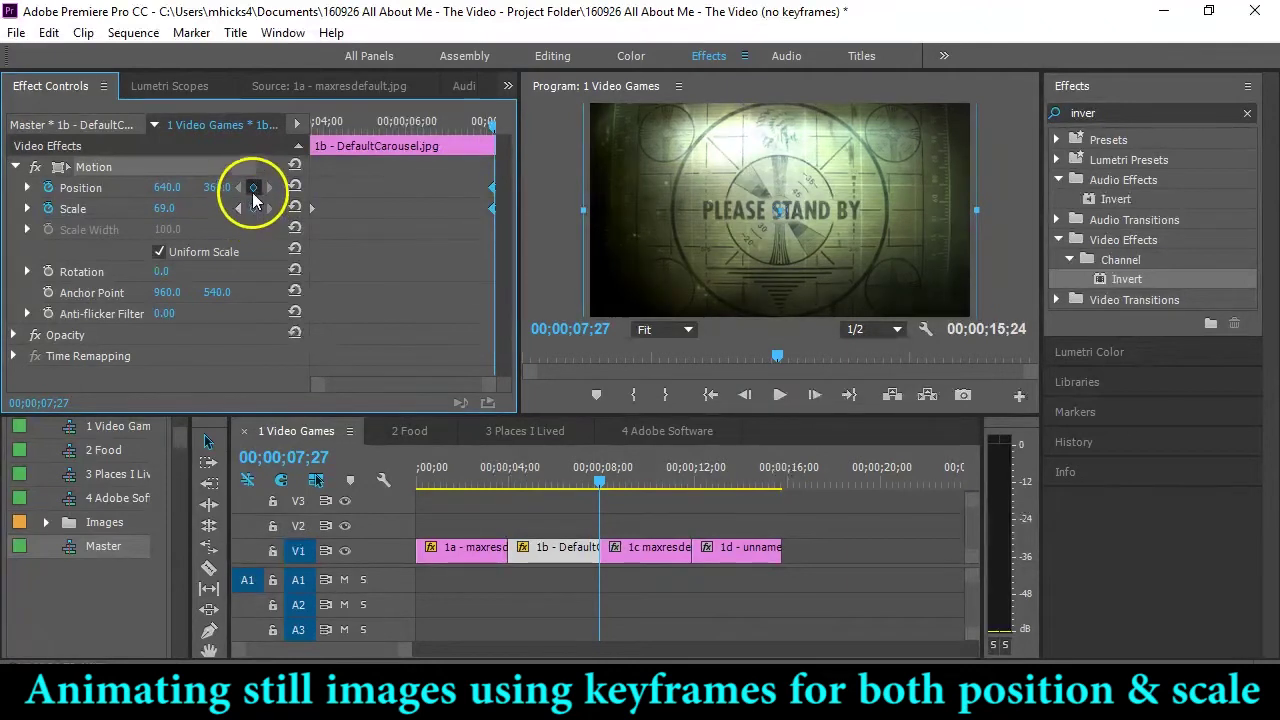
{"action": "left_click", "coordinate": [404, 236]}
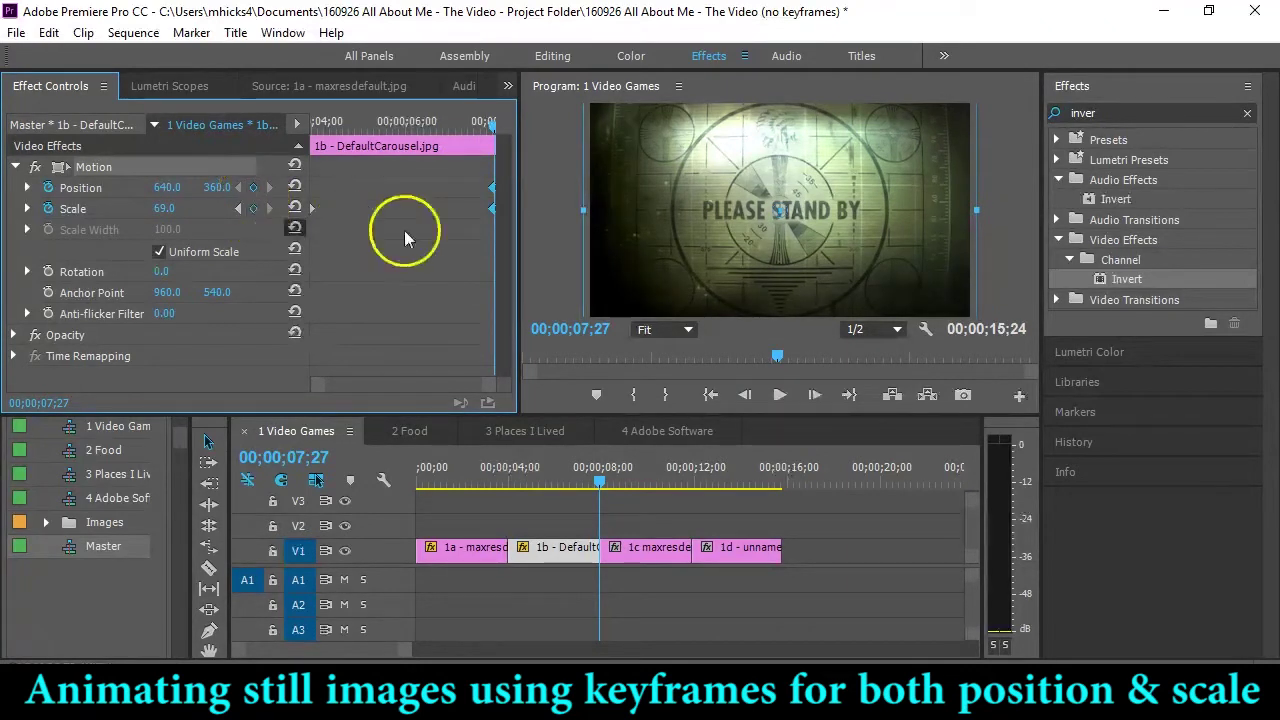
Move 1b's starting Position slightly higher at its first keyframe.
{"action": "left_click", "coordinate": [237, 208]}
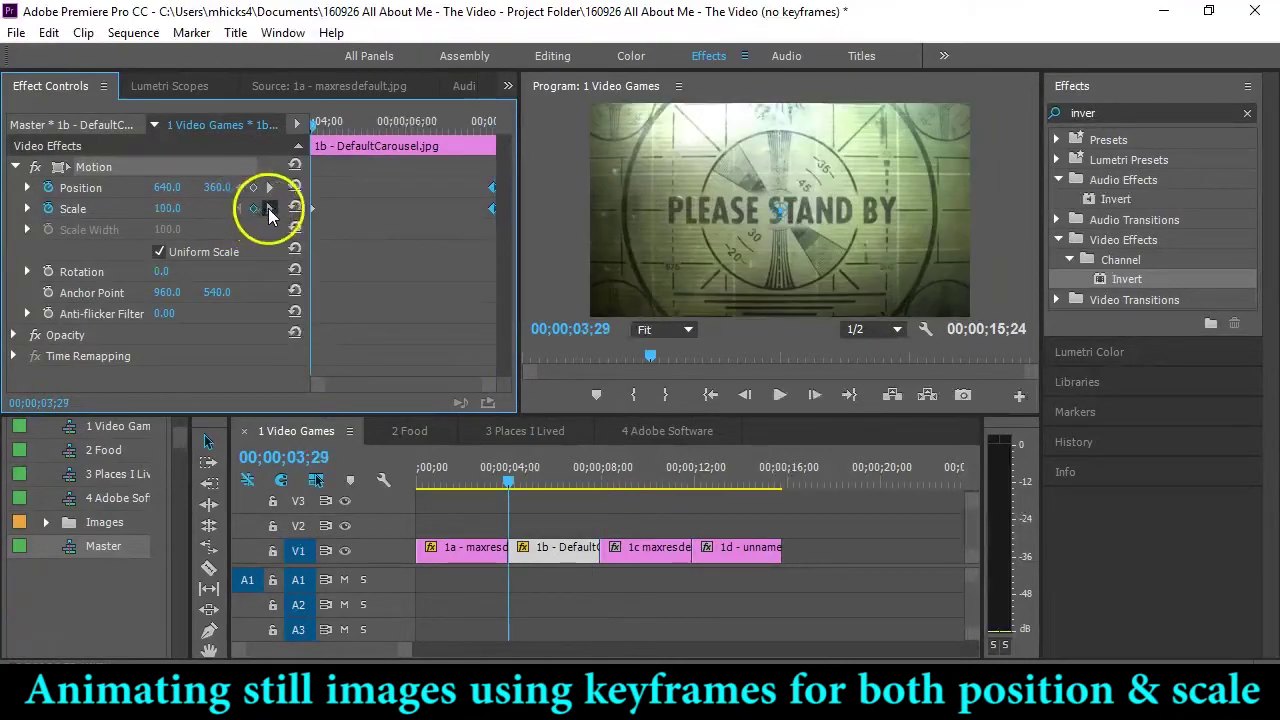
{"action": "left_click", "coordinate": [269, 210]}
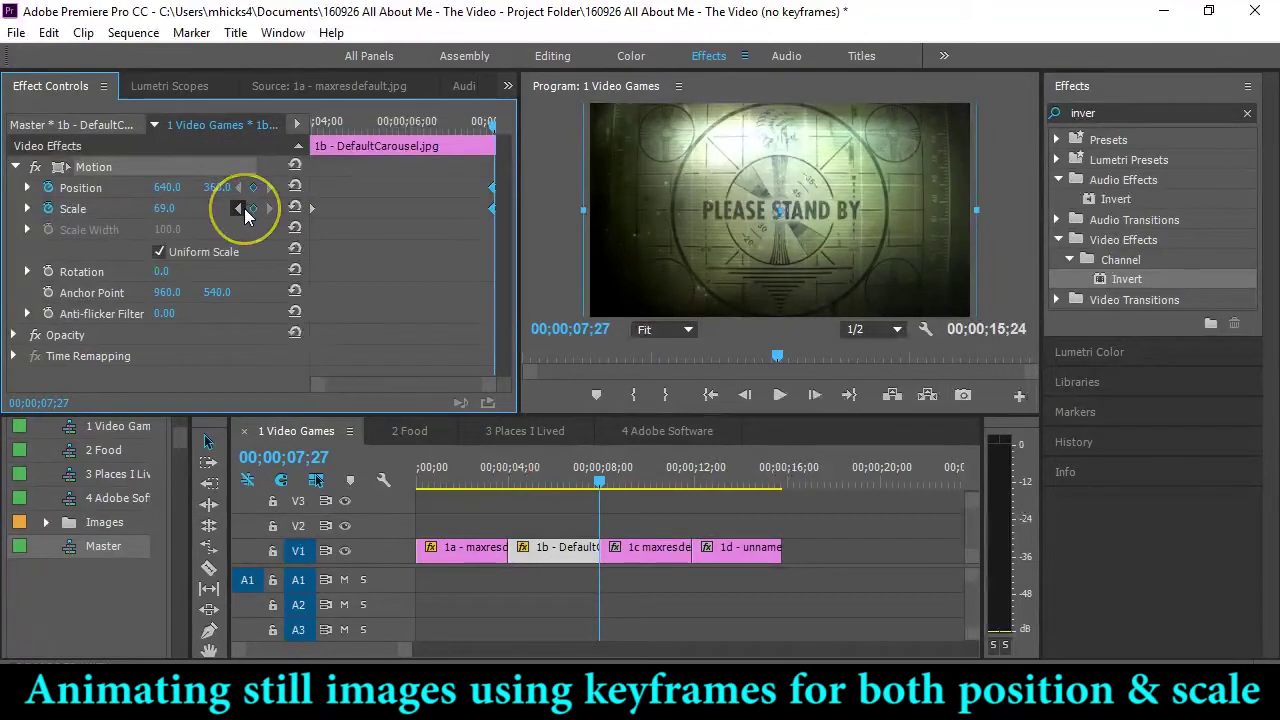
{"action": "left_click", "coordinate": [242, 209]}
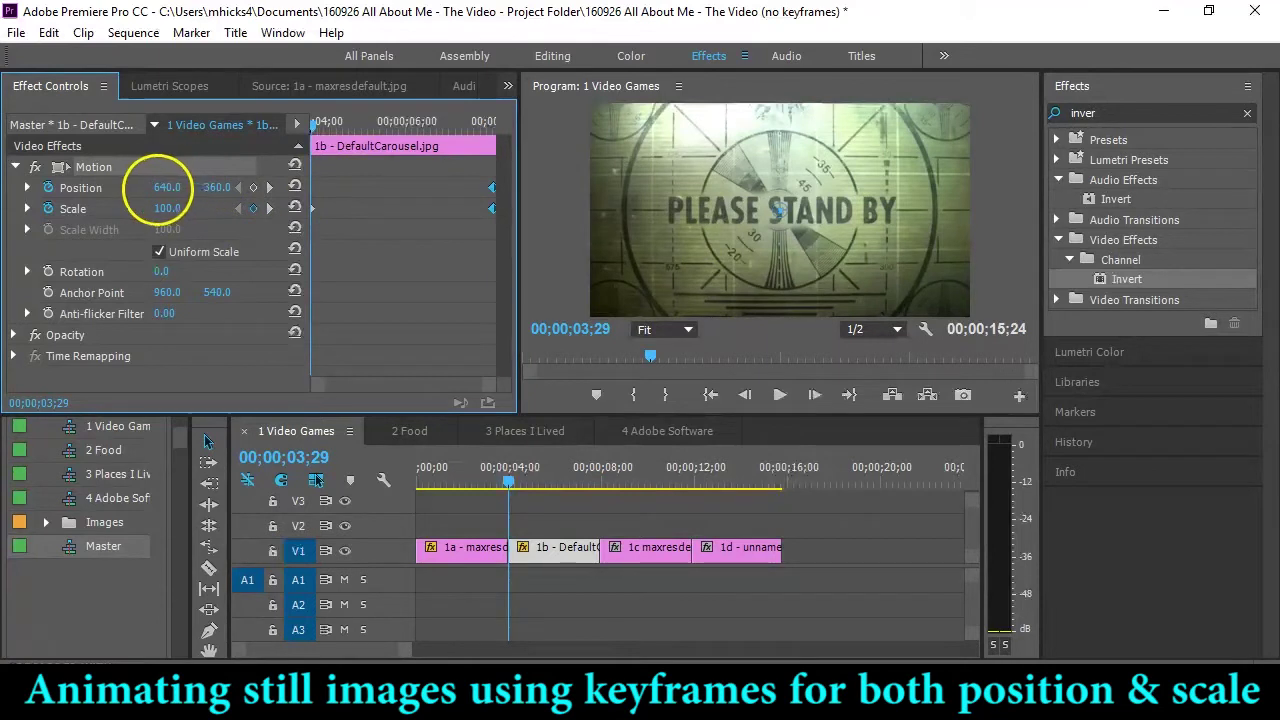
{"action": "mouse_move", "coordinate": [157, 190]}
{"action": "left_mouse_down"}
{"action": "mouse_move", "coordinate": [171, 194]}
{"action": "mouse_move", "coordinate": [143, 188]}
{"action": "mouse_move", "coordinate": [203, 190]}
{"action": "mouse_move", "coordinate": [144, 200]}
{"action": "left_mouse_up"}
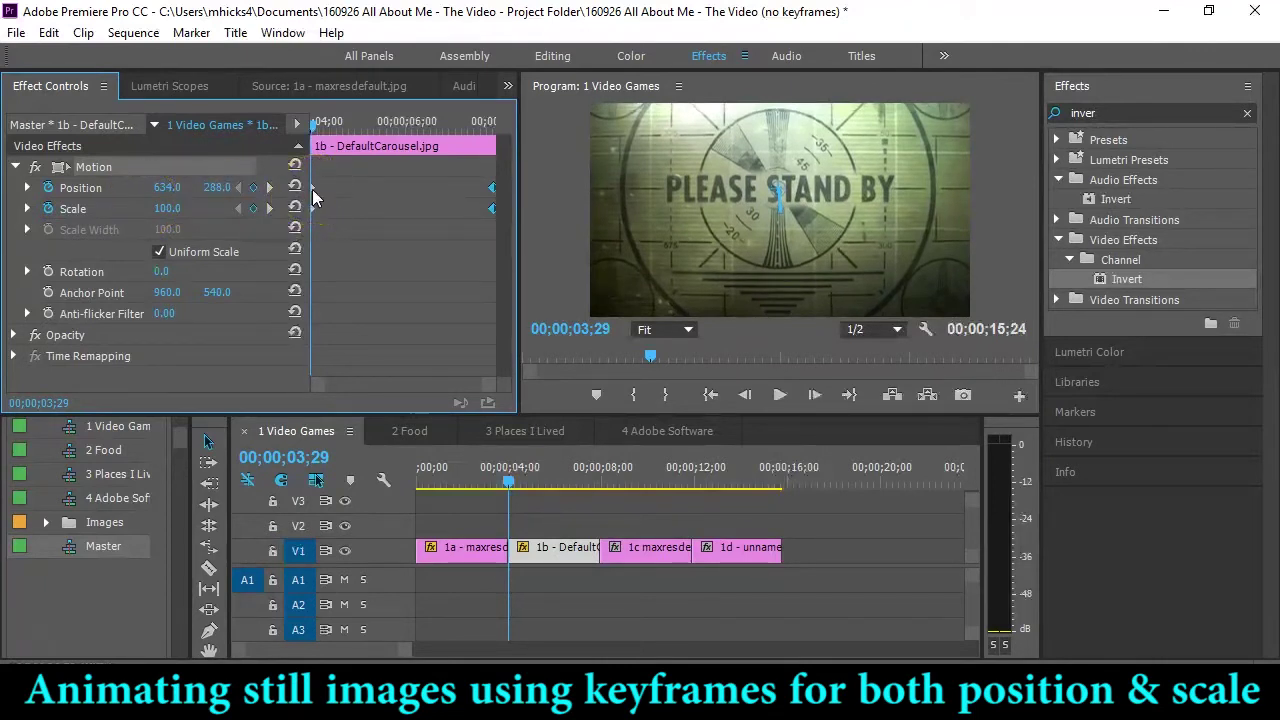
Try a mid-clip Position keyframe at 00;00;05;22 by dragging the image, then remove it.
{"action": "left_click_drag", "start_coordinate": [357, 110], "coordinate": [393, 114]}
{"action": "left_click", "coordinate": [683, 208]}
{"action": "left_click_drag", "start_coordinate": [683, 208], "coordinate": [683, 220]}
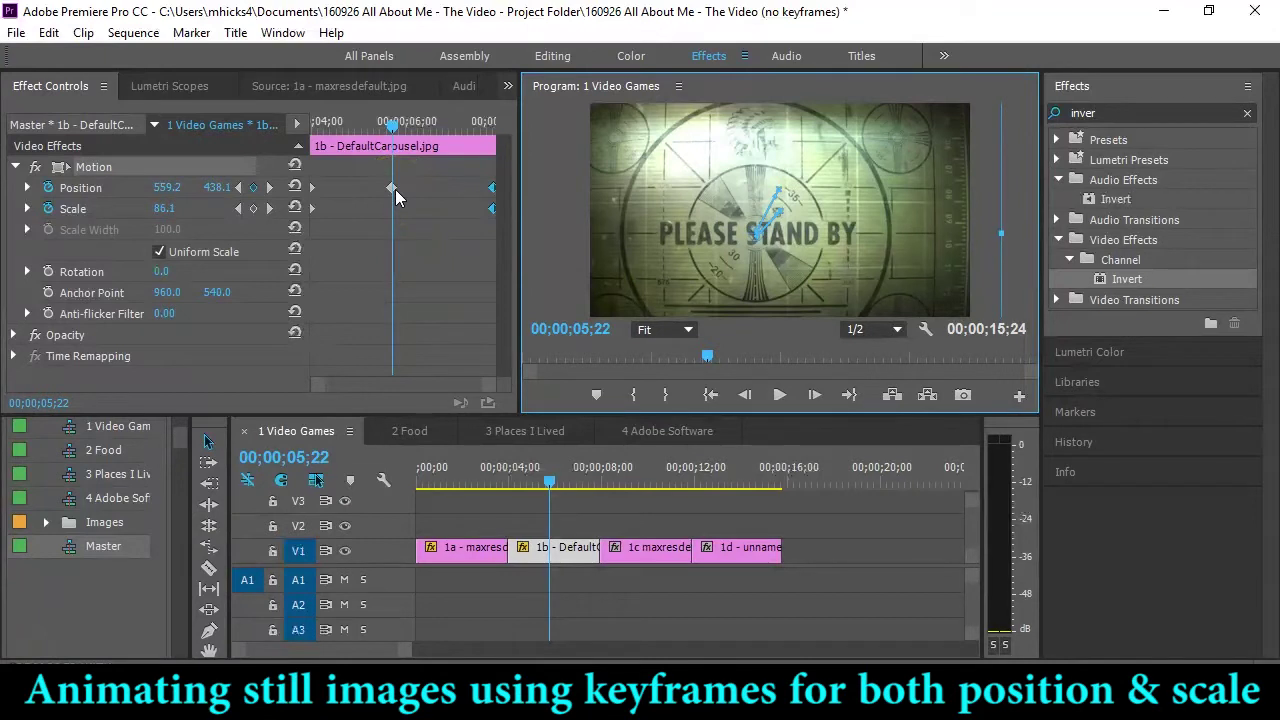
{"action": "left_click", "coordinate": [253, 187]}
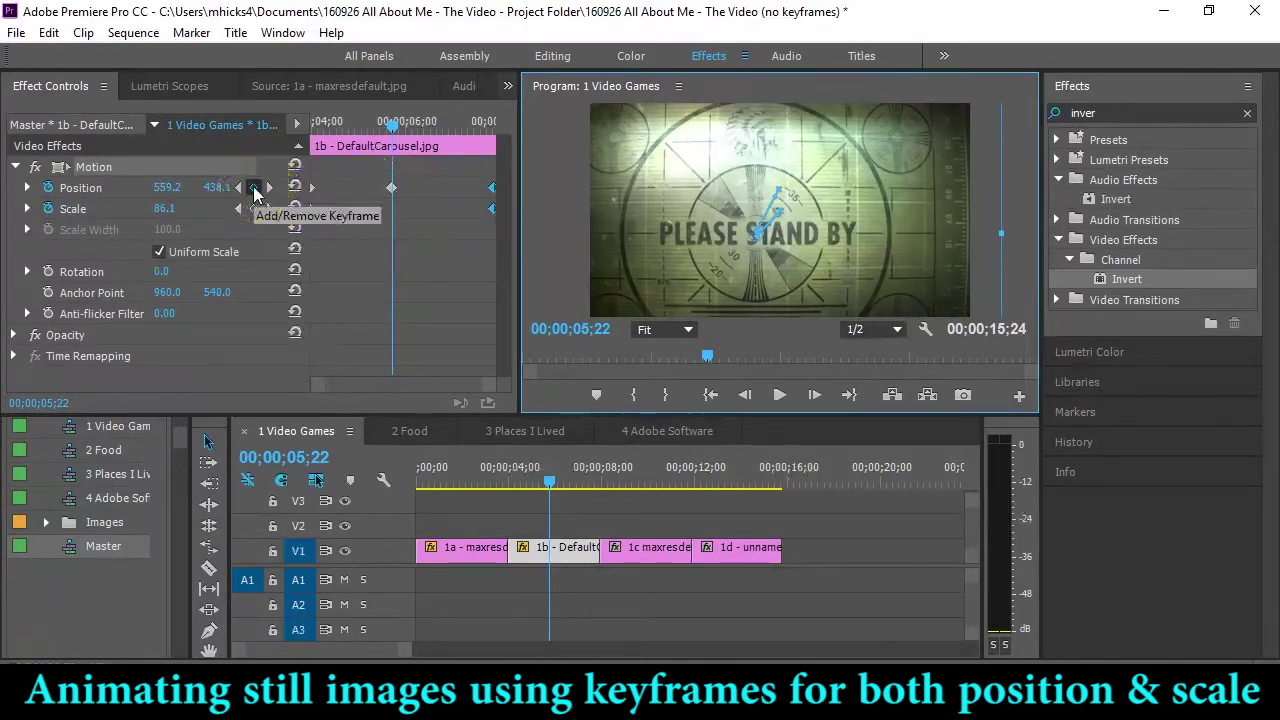
{"action": "left_click", "coordinate": [253, 187]}
{"action": "left_click", "coordinate": [381, 481]}
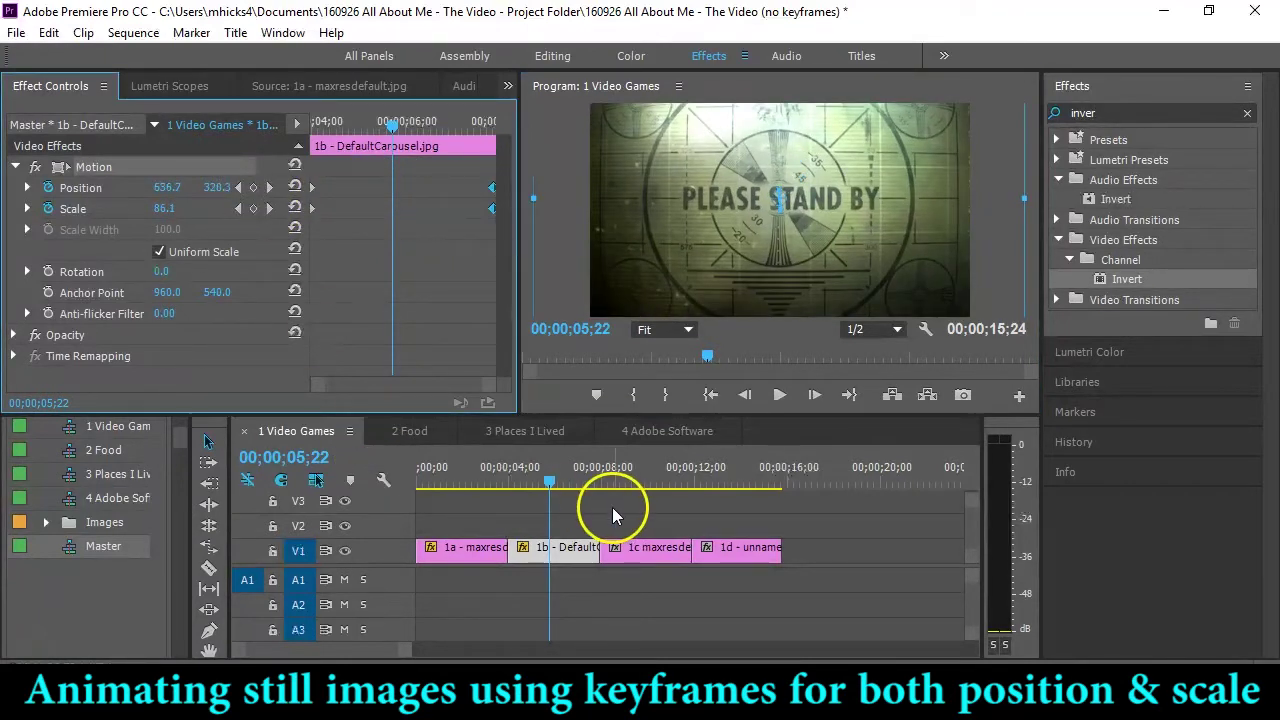
Select clip 1c, enable Position and Scale keyframes, and set its starting Scale to 65.
{"action": "left_click", "coordinate": [646, 556]}
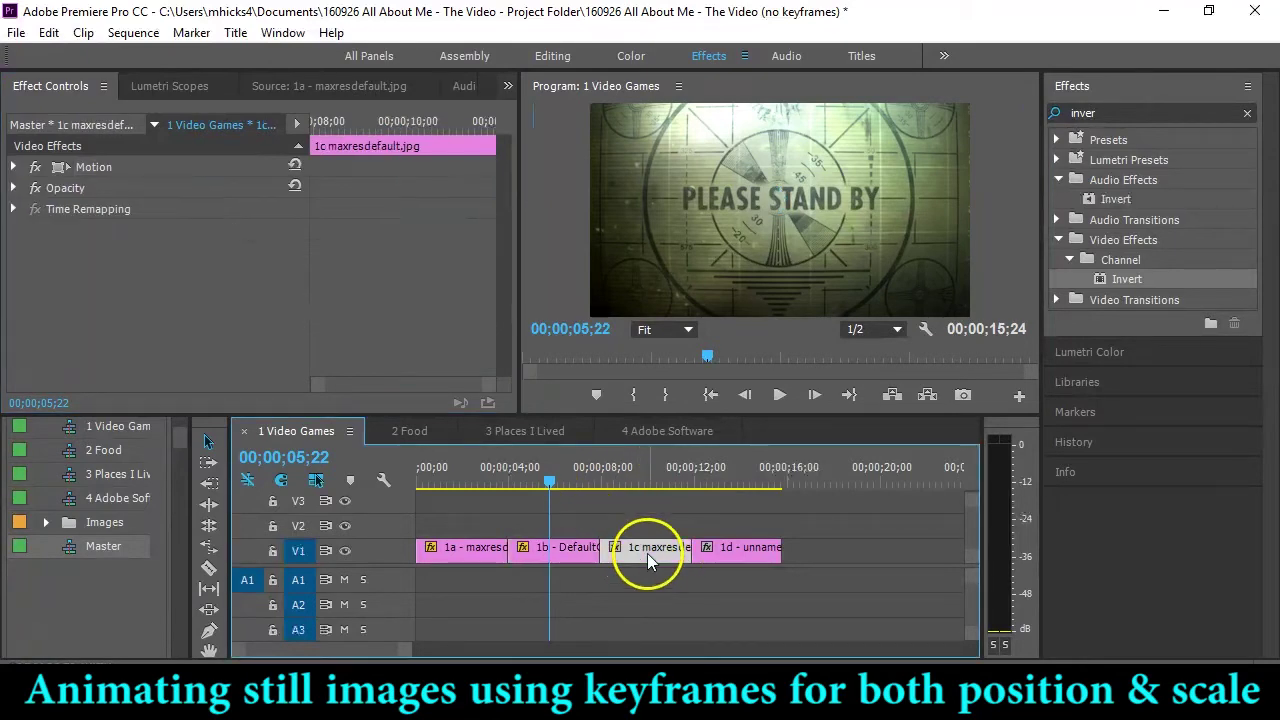
{"action": "left_click_drag", "start_coordinate": [470, 135], "coordinate": [85, 156]}
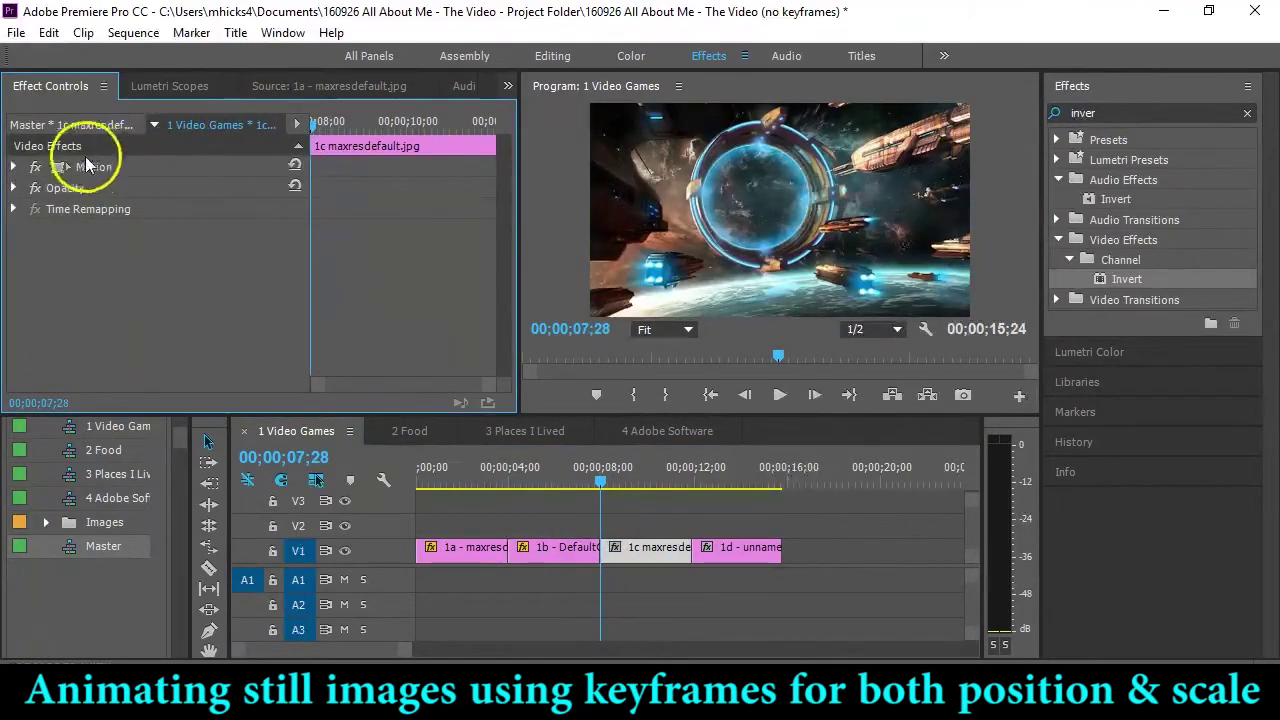
{"action": "left_click", "coordinate": [85, 170]}
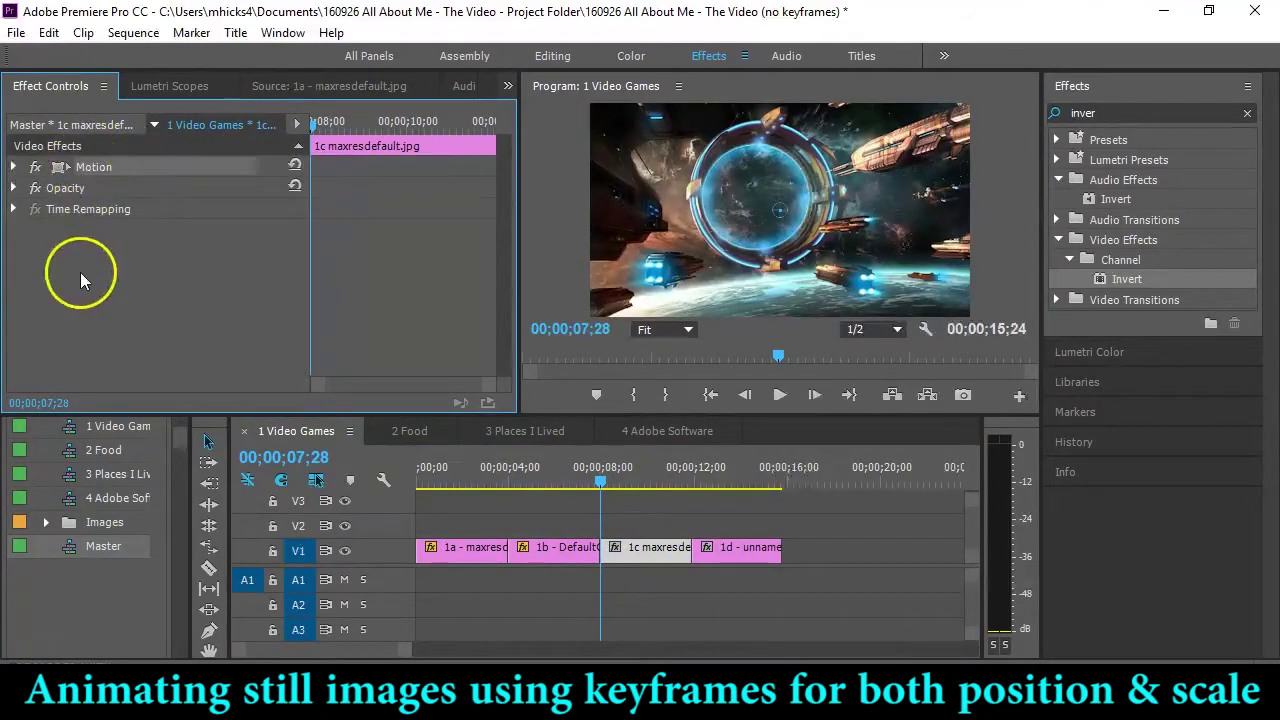
{"action": "left_click", "coordinate": [15, 167]}
{"action": "left_click", "coordinate": [49, 187]}
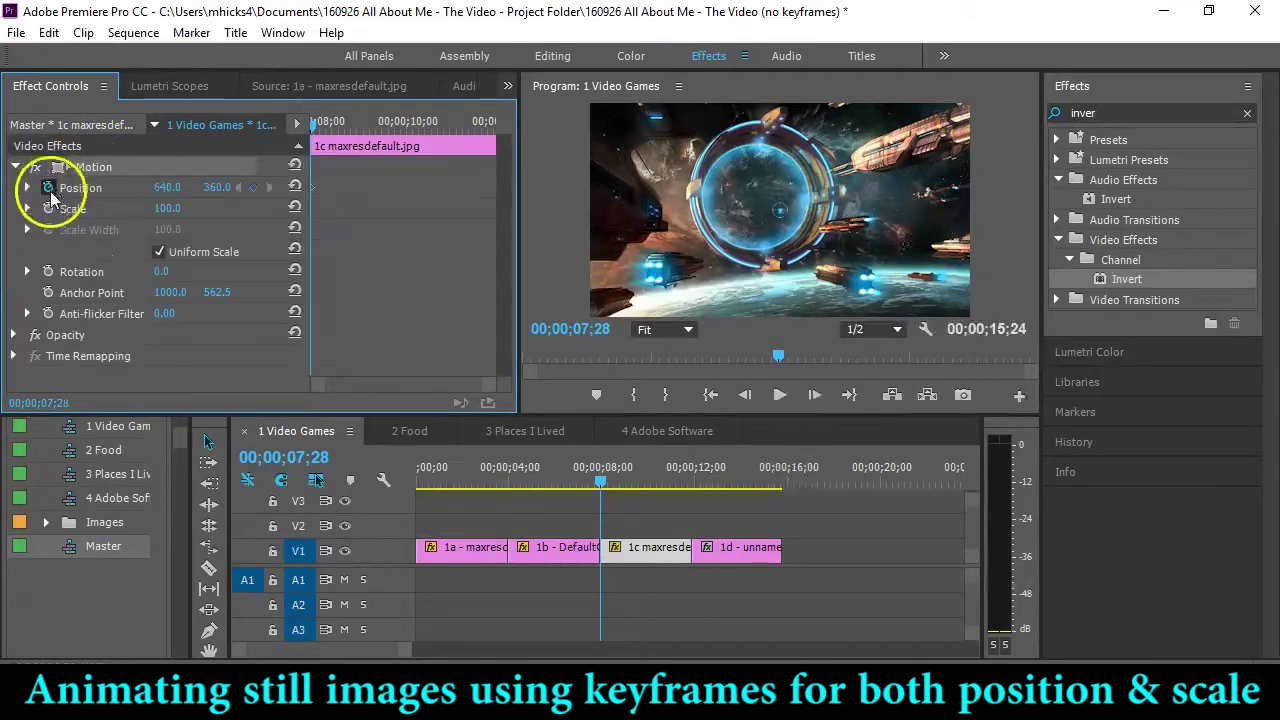
{"action": "left_click", "coordinate": [48, 208]}
{"action": "mouse_move", "coordinate": [165, 215]}
{"action": "left_mouse_down"}
{"action": "mouse_move", "coordinate": [129, 206]}
{"action": "mouse_move", "coordinate": [149, 203]}
{"action": "left_mouse_up"}
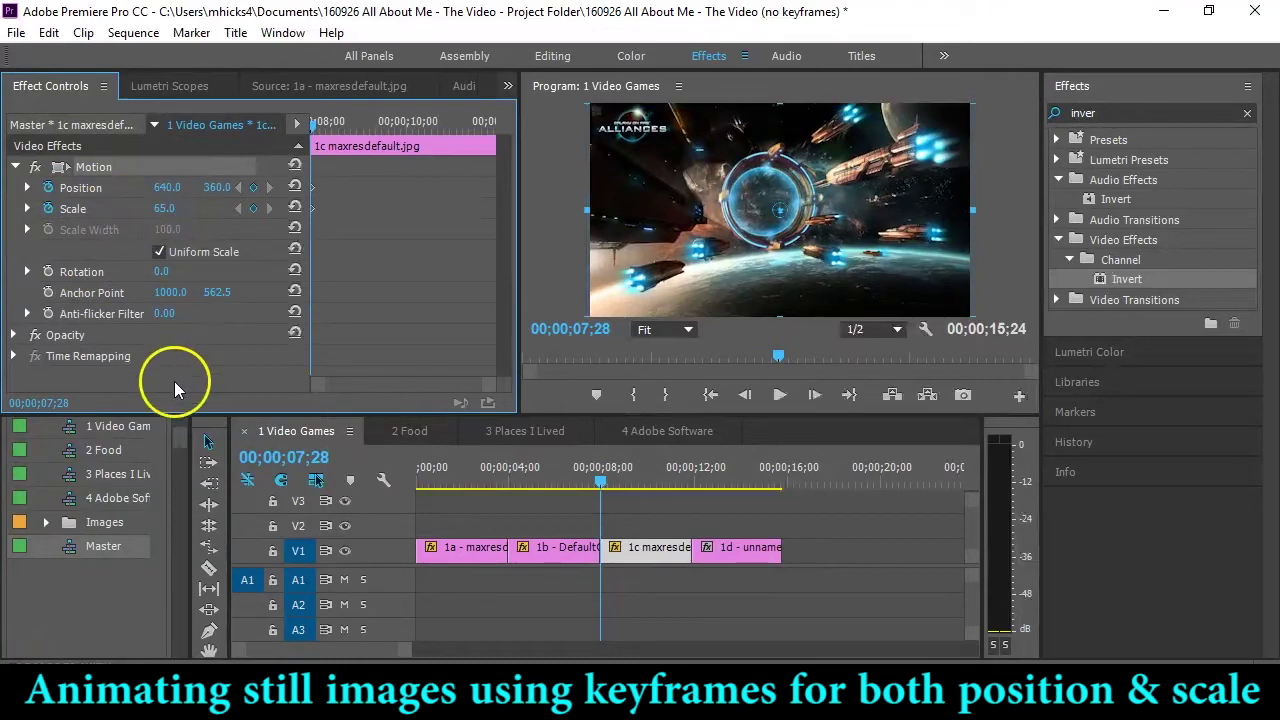
On 1c's final frame 00;00;11;26, set Scale 100 and Position 1002.0, 556.0 toward the portal.
{"action": "left_click", "coordinate": [401, 121]}
{"action": "key", "text": "Down"}
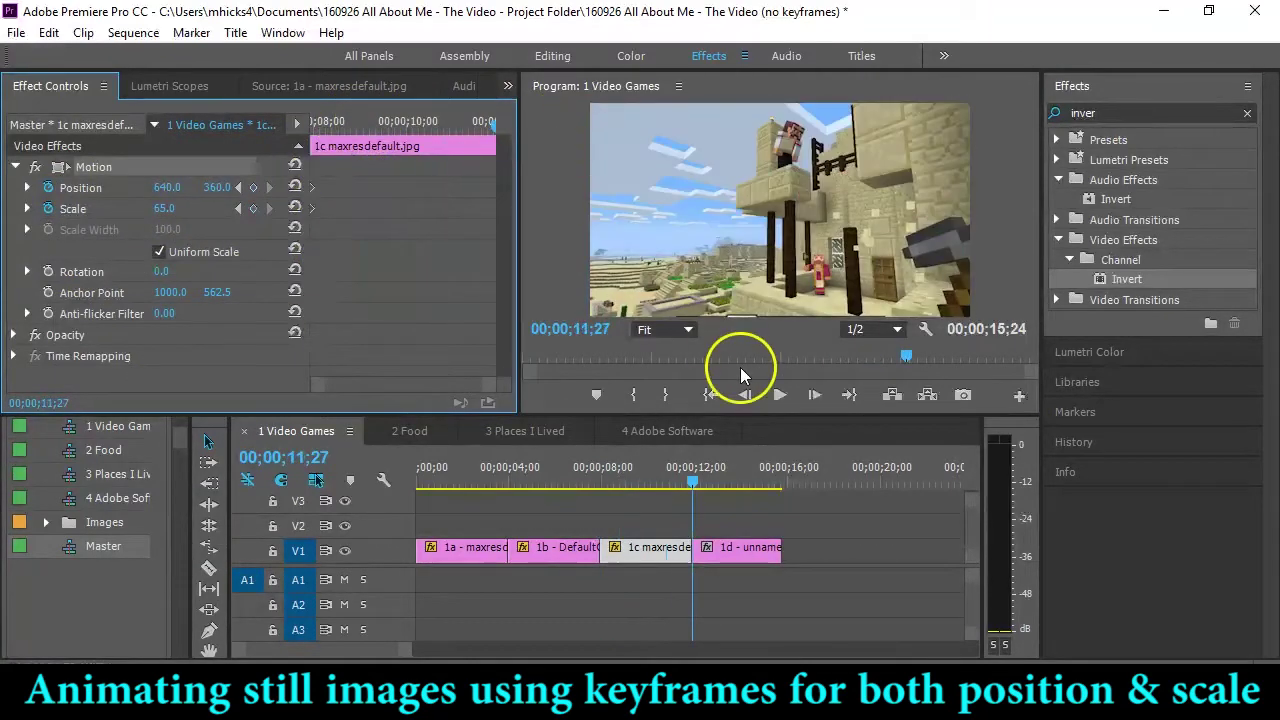
{"action": "left_click", "coordinate": [744, 396]}
{"action": "left_click", "coordinate": [165, 208]}
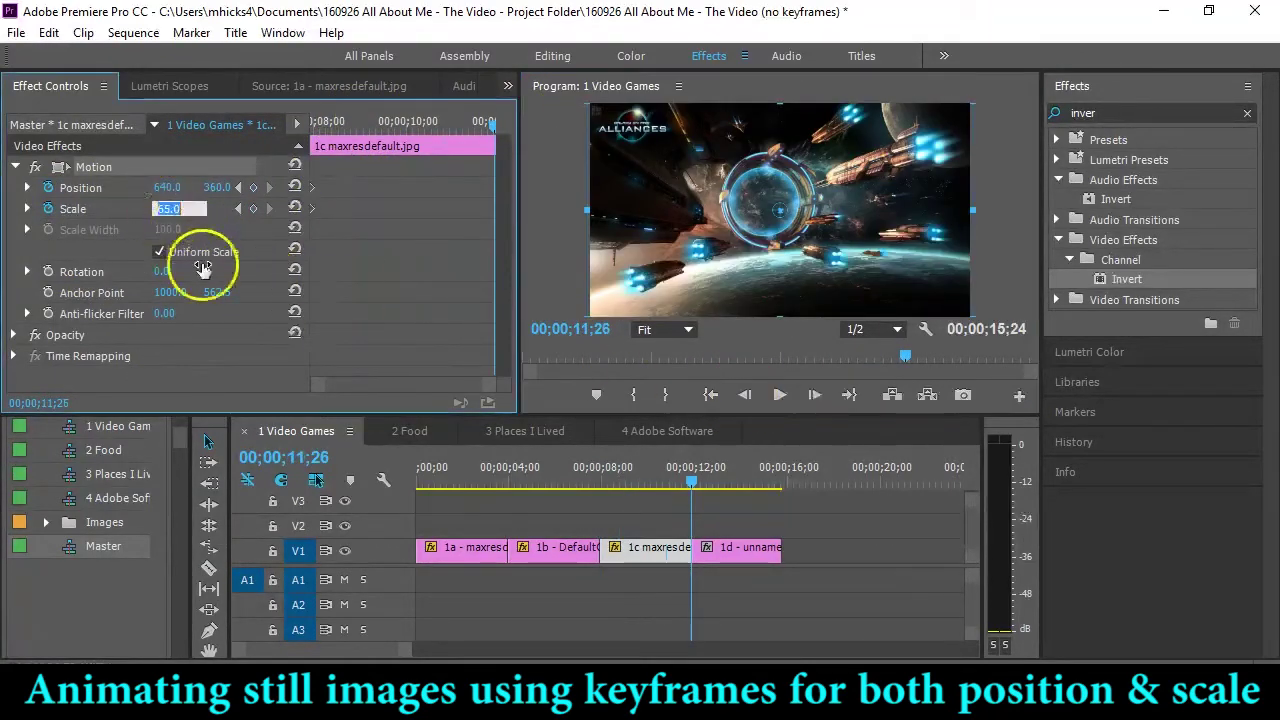
{"action": "type", "text": "100"}
{"action": "key", "text": "Return"}
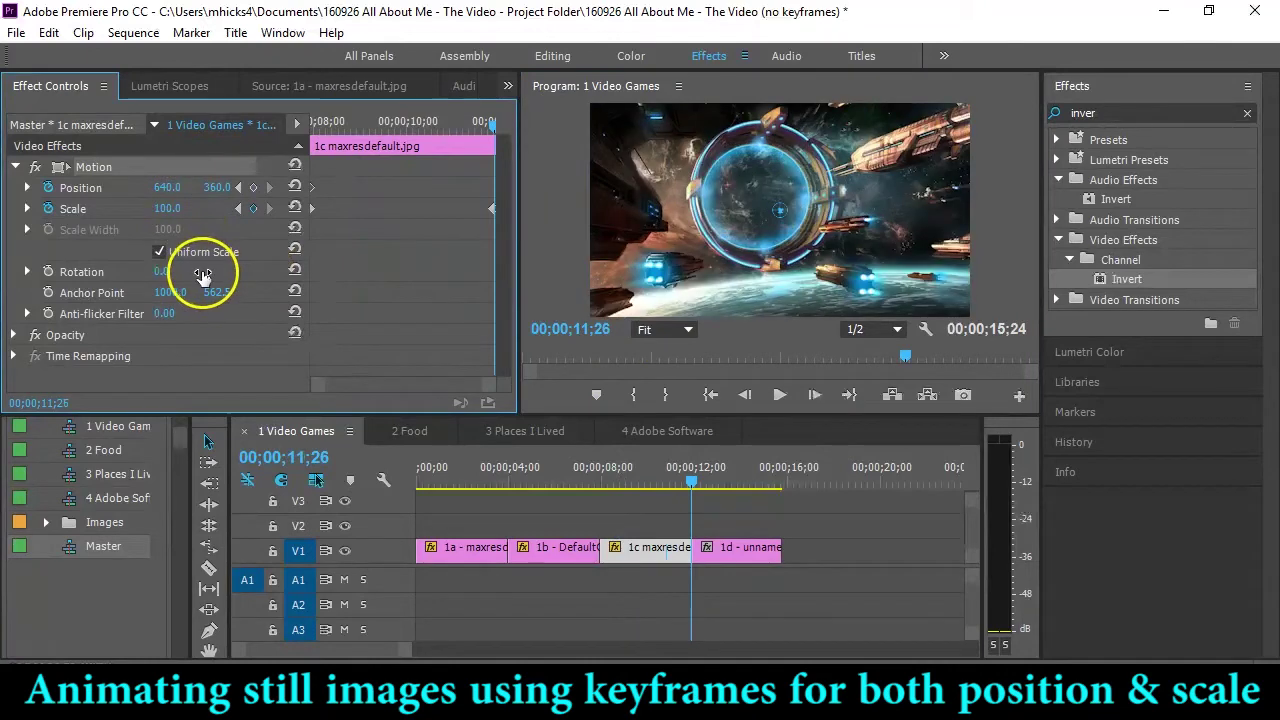
{"action": "left_click_drag", "start_coordinate": [162, 190], "coordinate": [428, 243]}
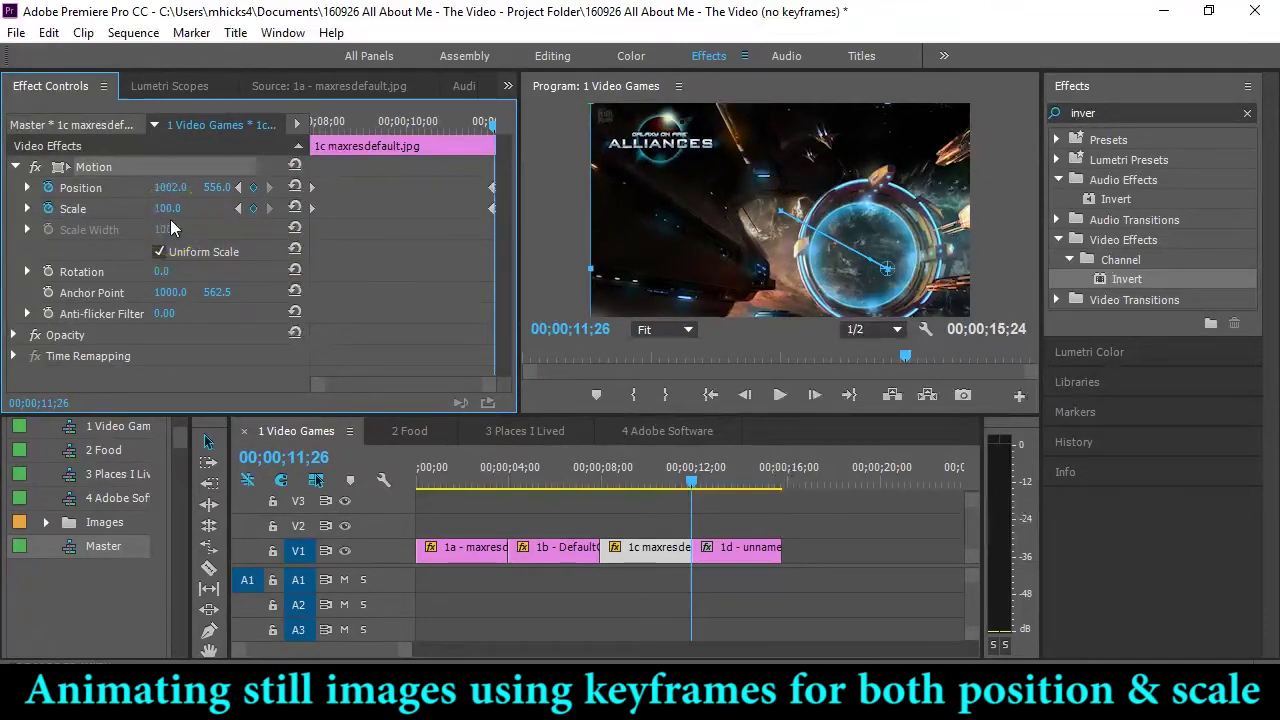
Preview clip 1c's zoom animation from its start.
{"action": "left_click_drag", "start_coordinate": [457, 118], "coordinate": [231, 140]}
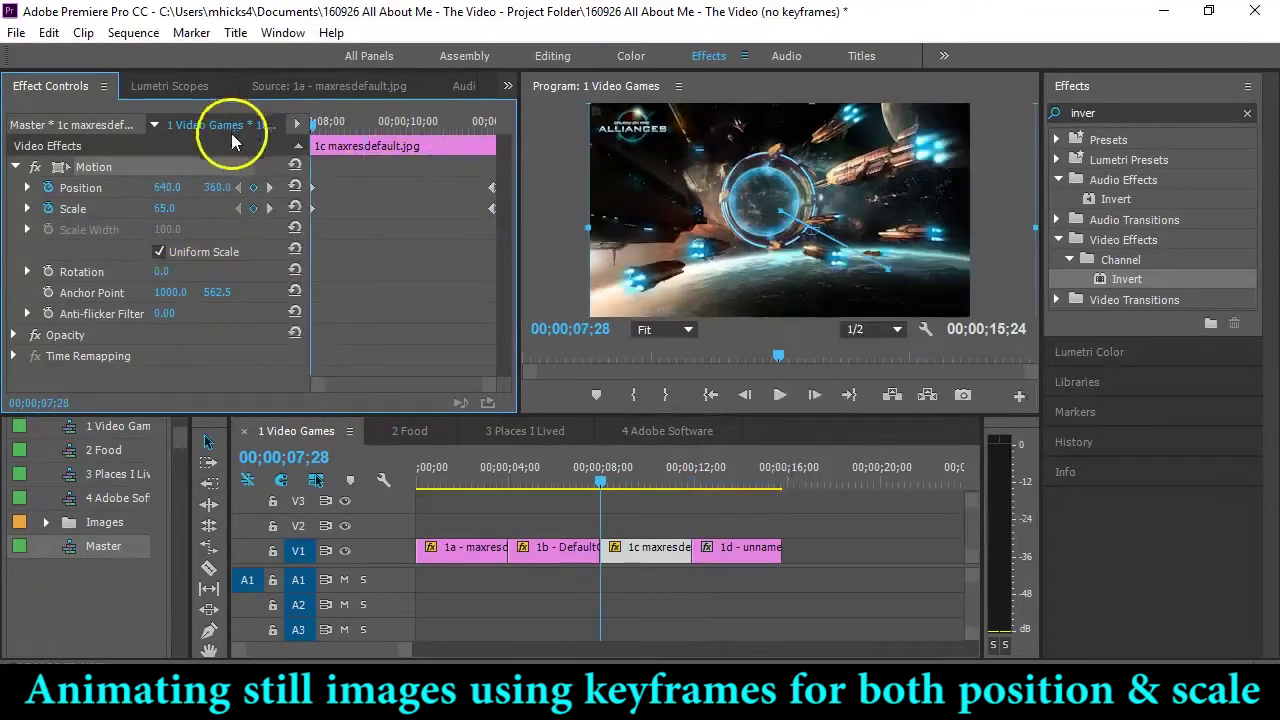
{"action": "key", "text": "space"}
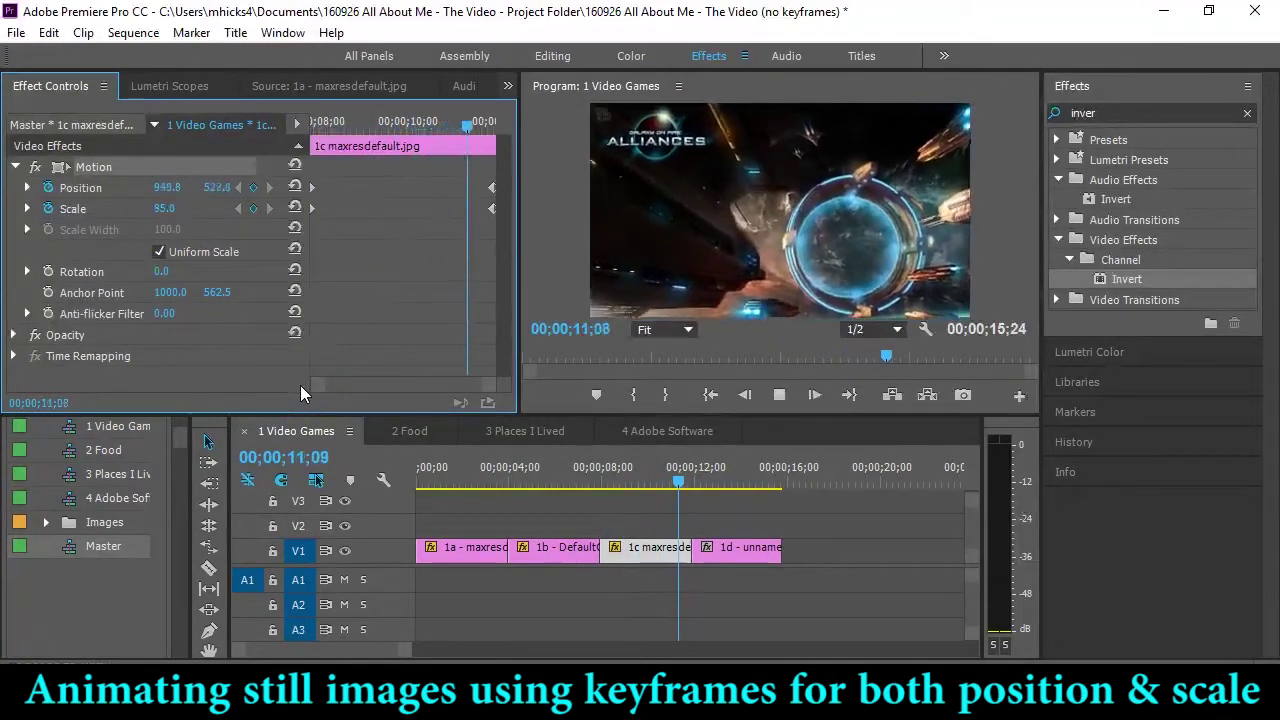
{"action": "key", "text": "space"}
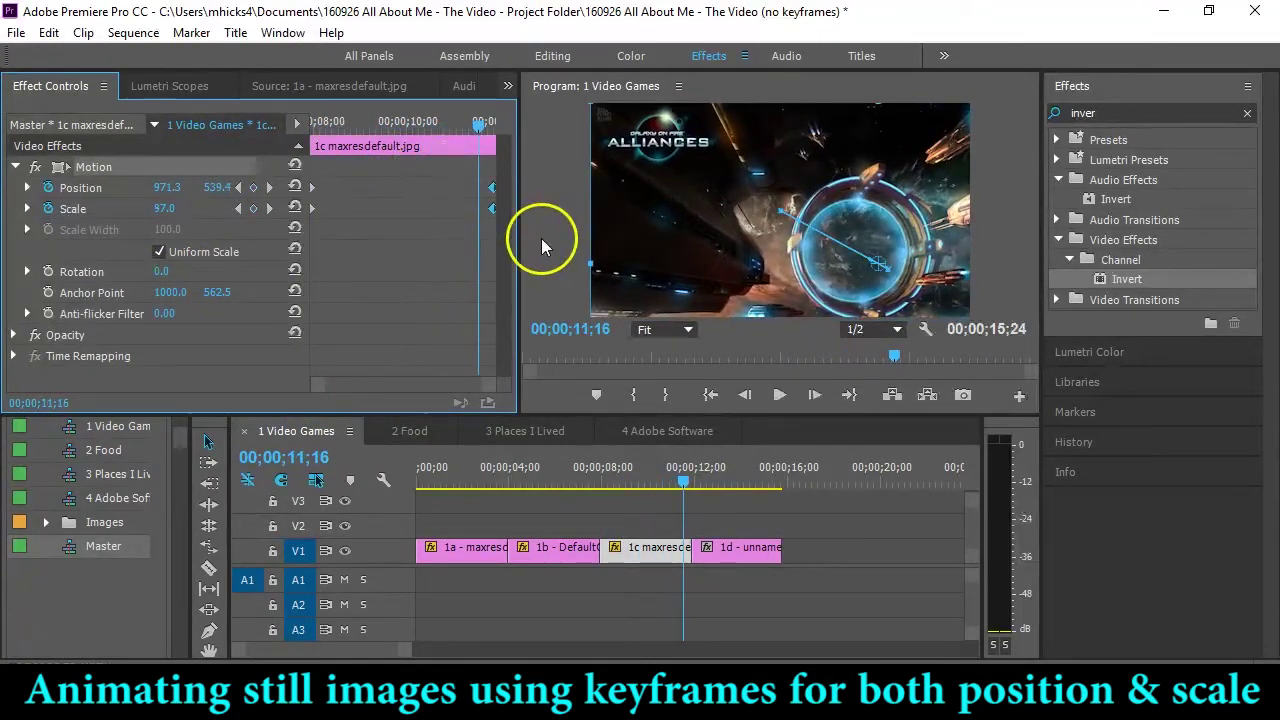
Move 1c's end keyframes to the clip start to reverse the zoom, then preview it.
{"action": "left_click_drag", "start_coordinate": [492, 206], "coordinate": [390, 212]}
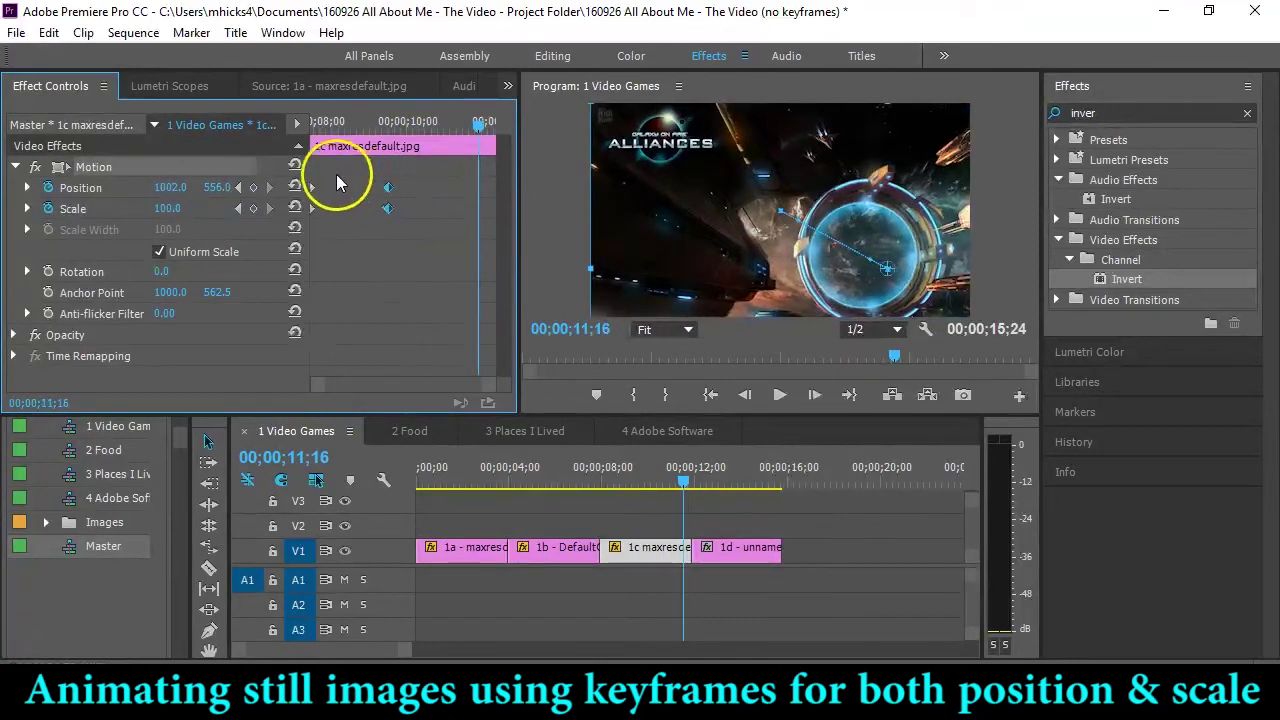
{"action": "left_click_drag", "start_coordinate": [336, 177], "coordinate": [492, 210]}
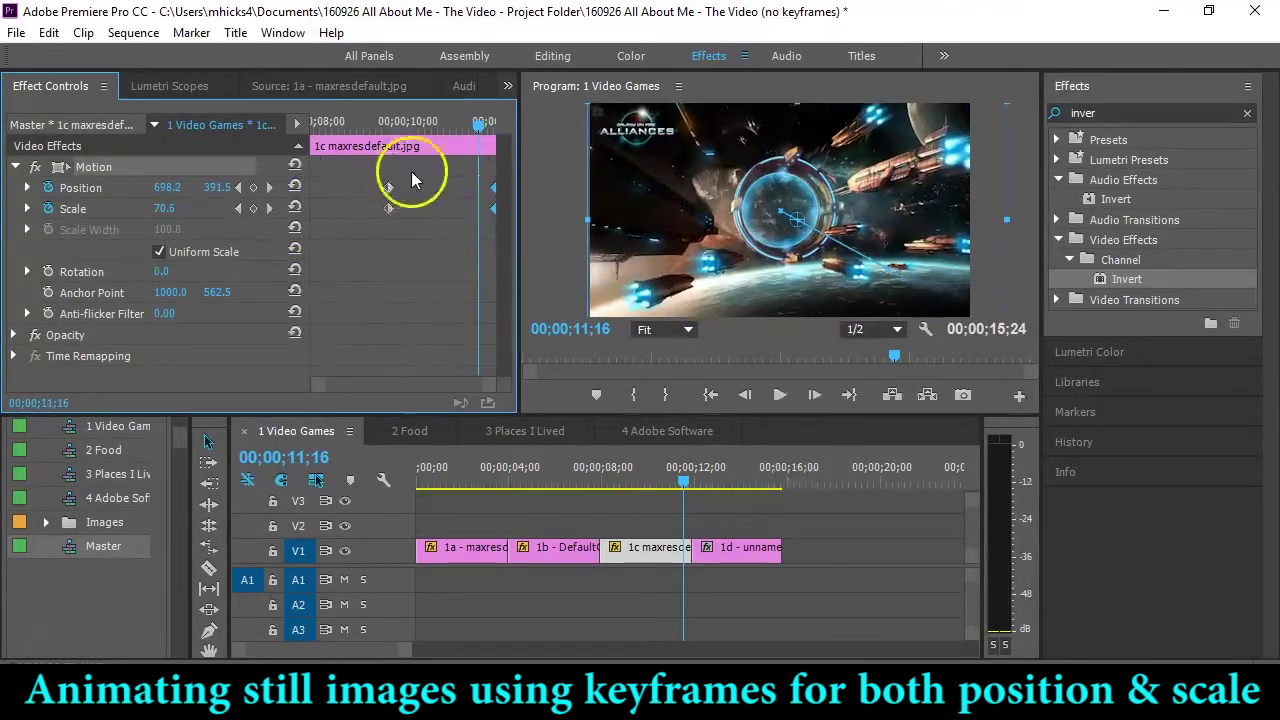
{"action": "left_click_drag", "start_coordinate": [411, 171], "coordinate": [312, 200]}
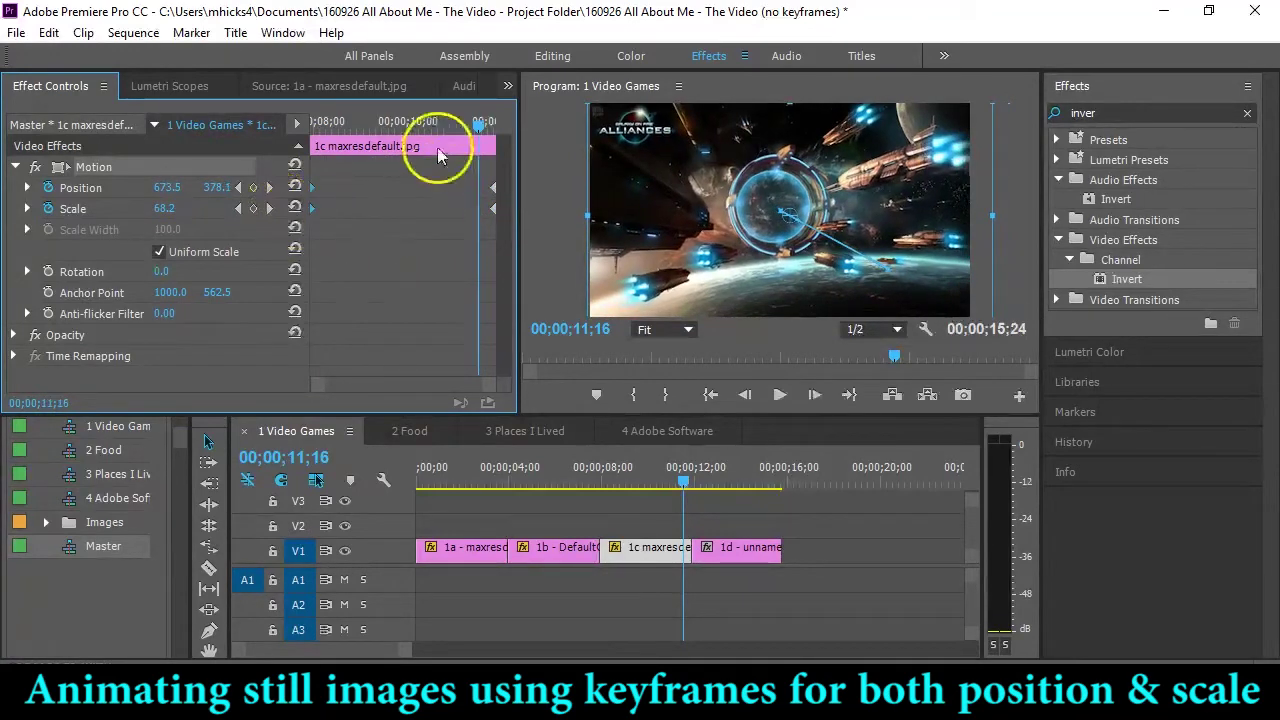
{"action": "left_click", "coordinate": [313, 122]}
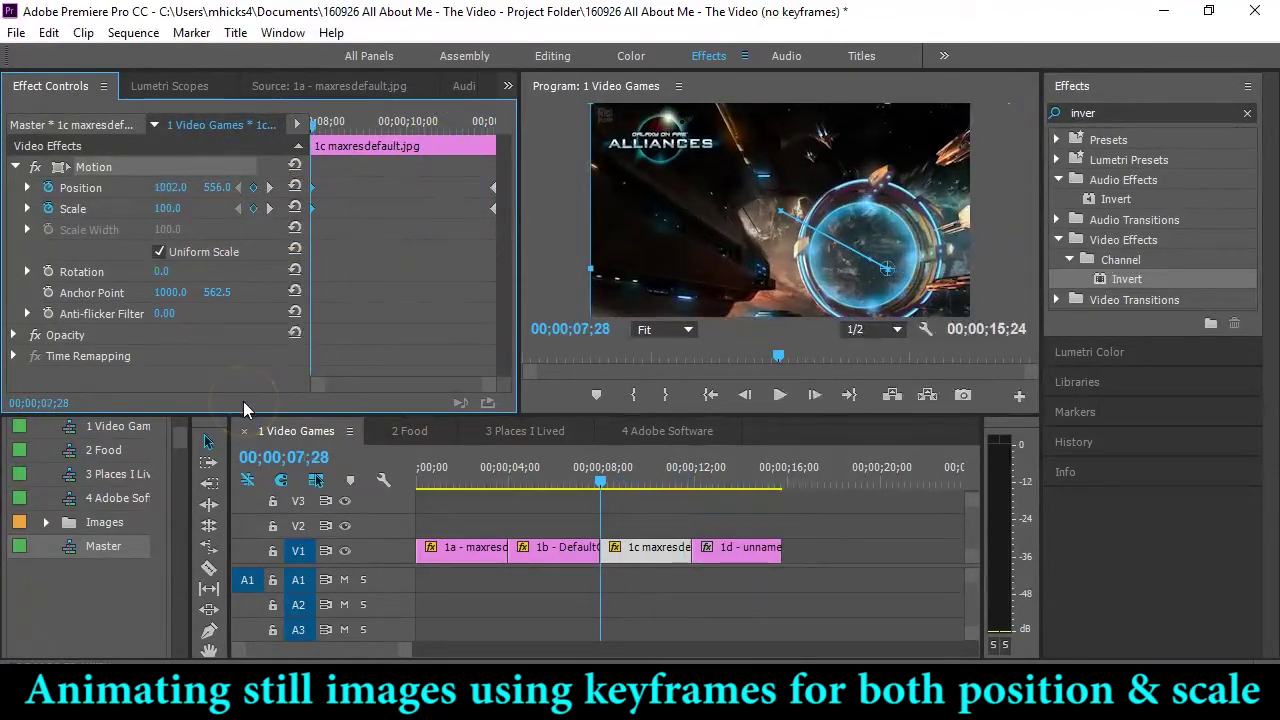
{"action": "key", "text": "space"}
Shift 1c's final keyframes in Effect Controls and preview the animation again.
{"action": "left_click", "coordinate": [288, 377]}
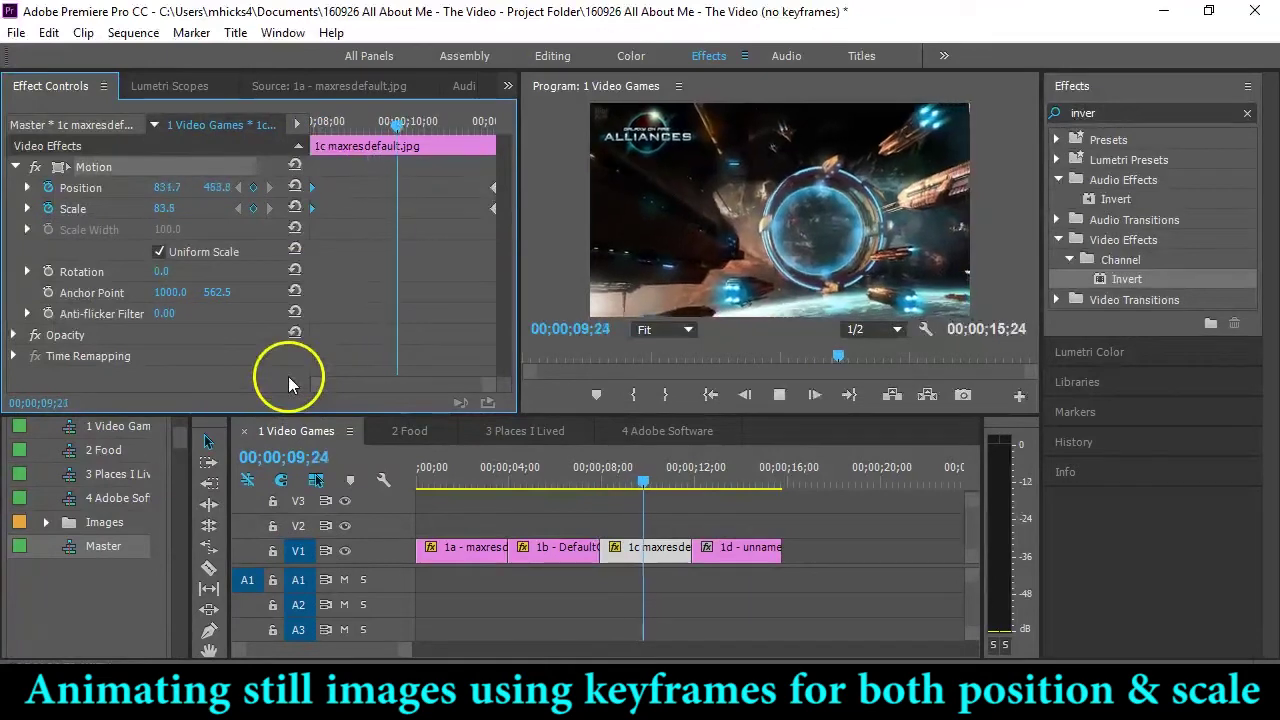
{"action": "key", "text": "space"}
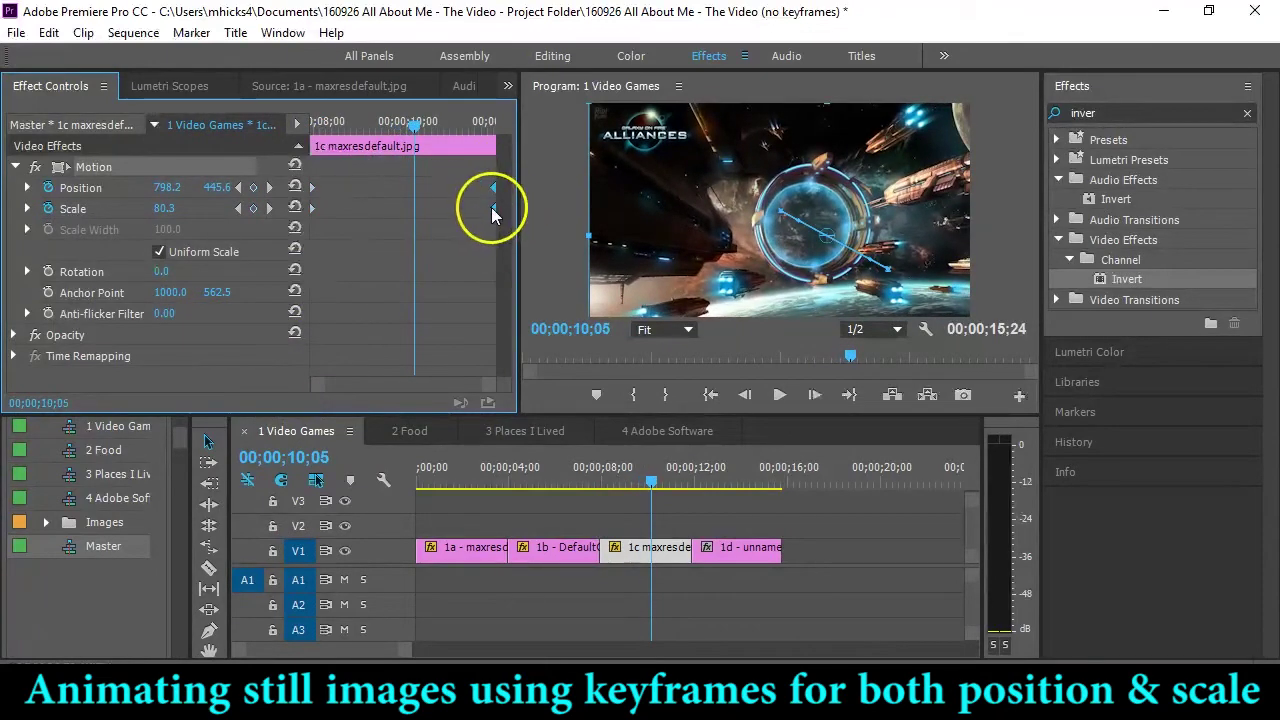
{"action": "mouse_move", "coordinate": [491, 208]}
{"action": "left_mouse_down"}
{"action": "mouse_move", "coordinate": [318, 211]}
{"action": "mouse_move", "coordinate": [491, 222]}
{"action": "left_mouse_up"}
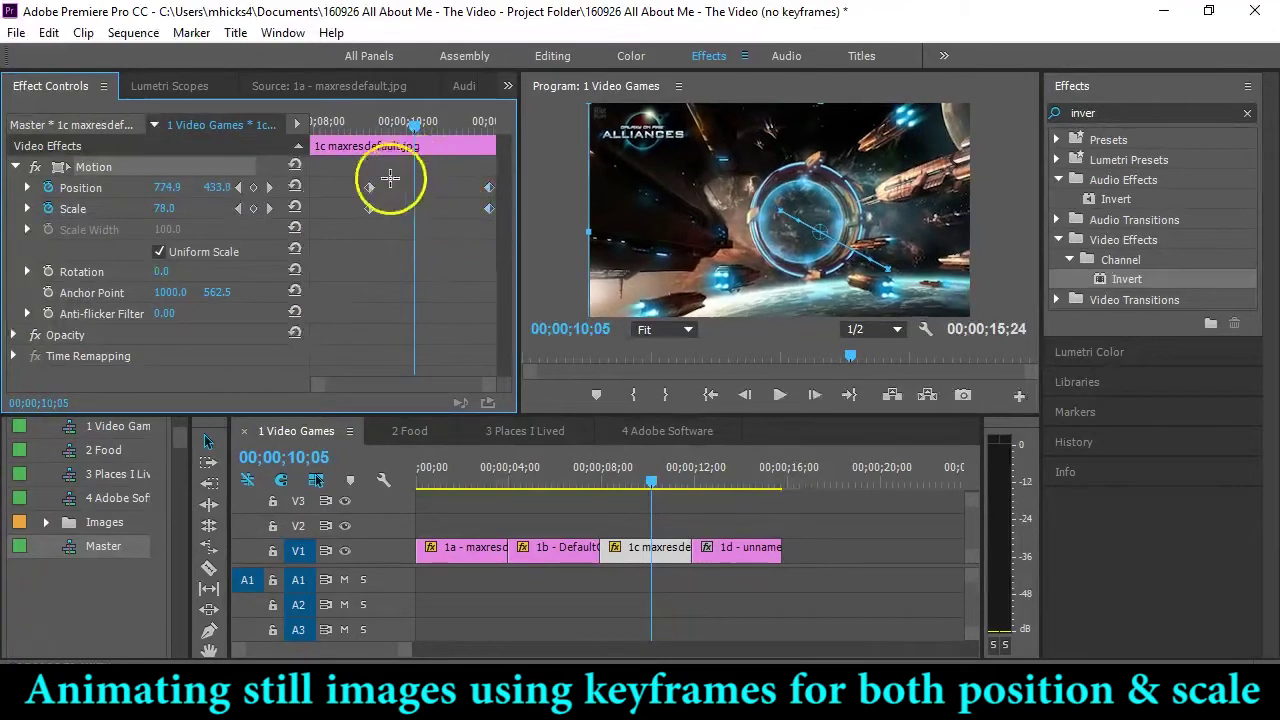
{"action": "left_click_drag", "start_coordinate": [427, 125], "coordinate": [168, 190]}
{"action": "key", "text": "space"}
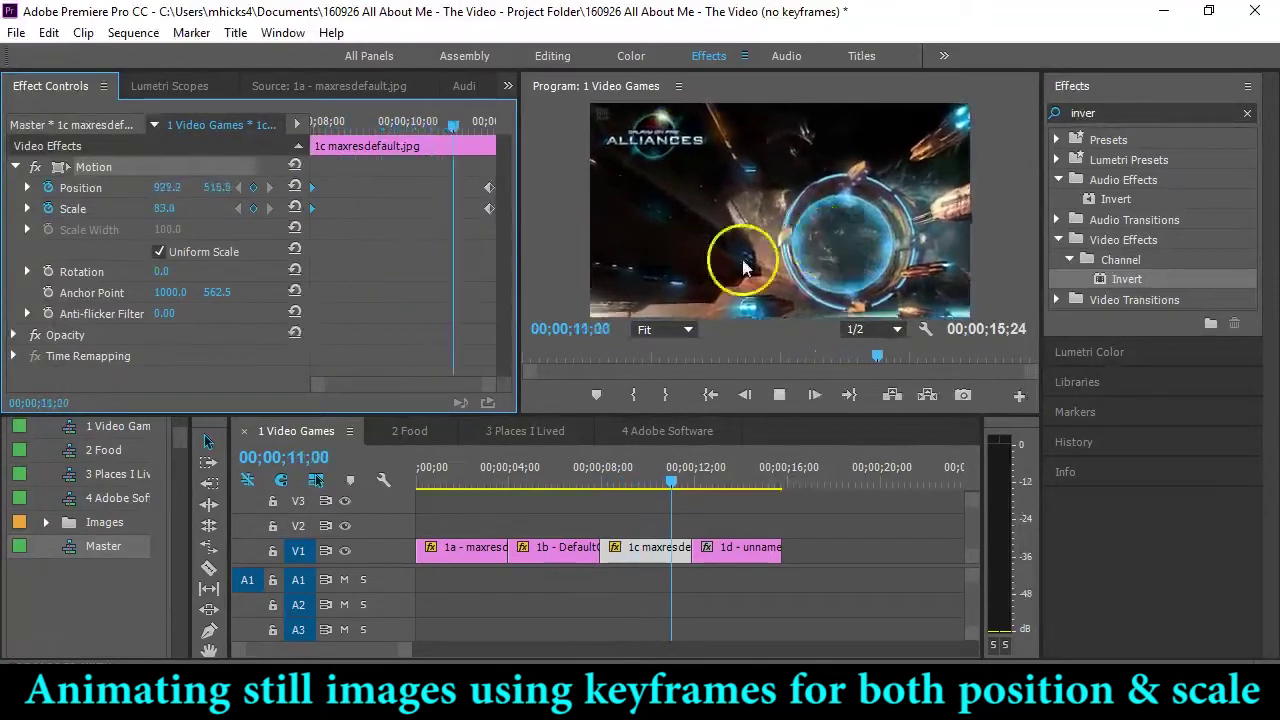
{"action": "key", "text": "space"}
Reposition the final Position keyframe to 688.7, 384.4 so the portal sits nearer centre, then preview.
{"action": "left_click", "coordinate": [272, 209]}
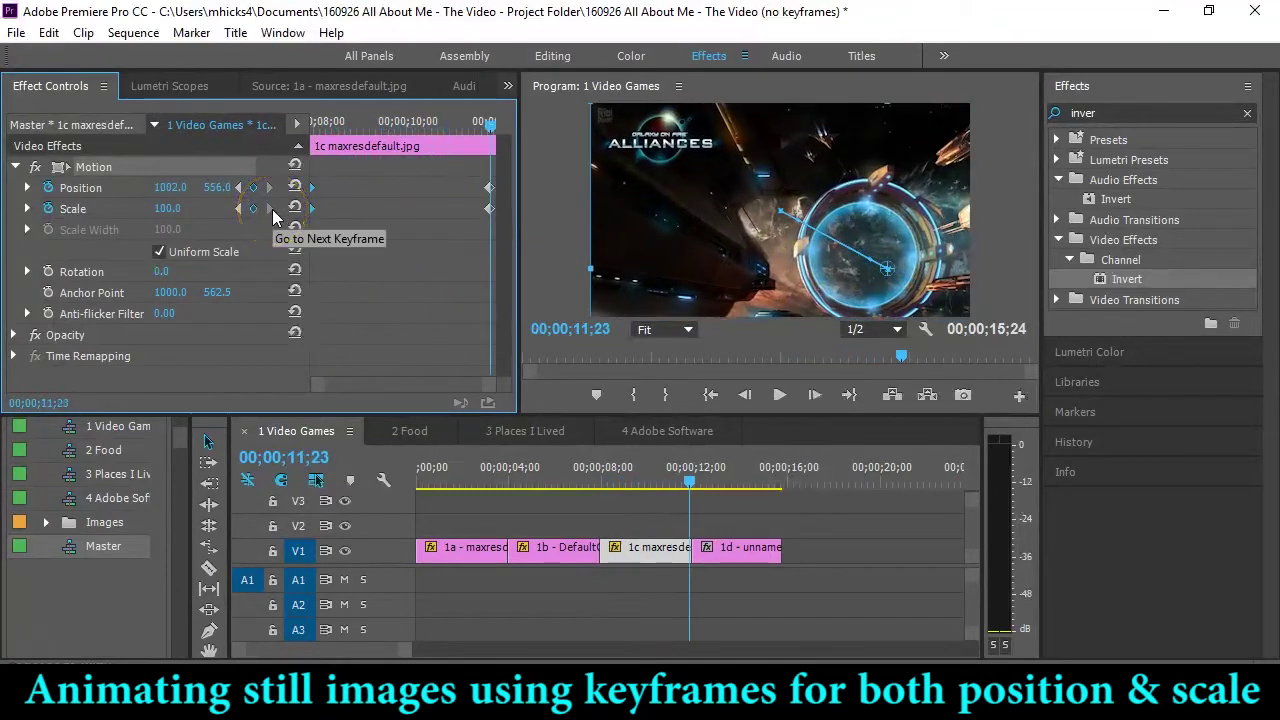
{"action": "left_click_drag", "start_coordinate": [727, 282], "coordinate": [645, 231]}
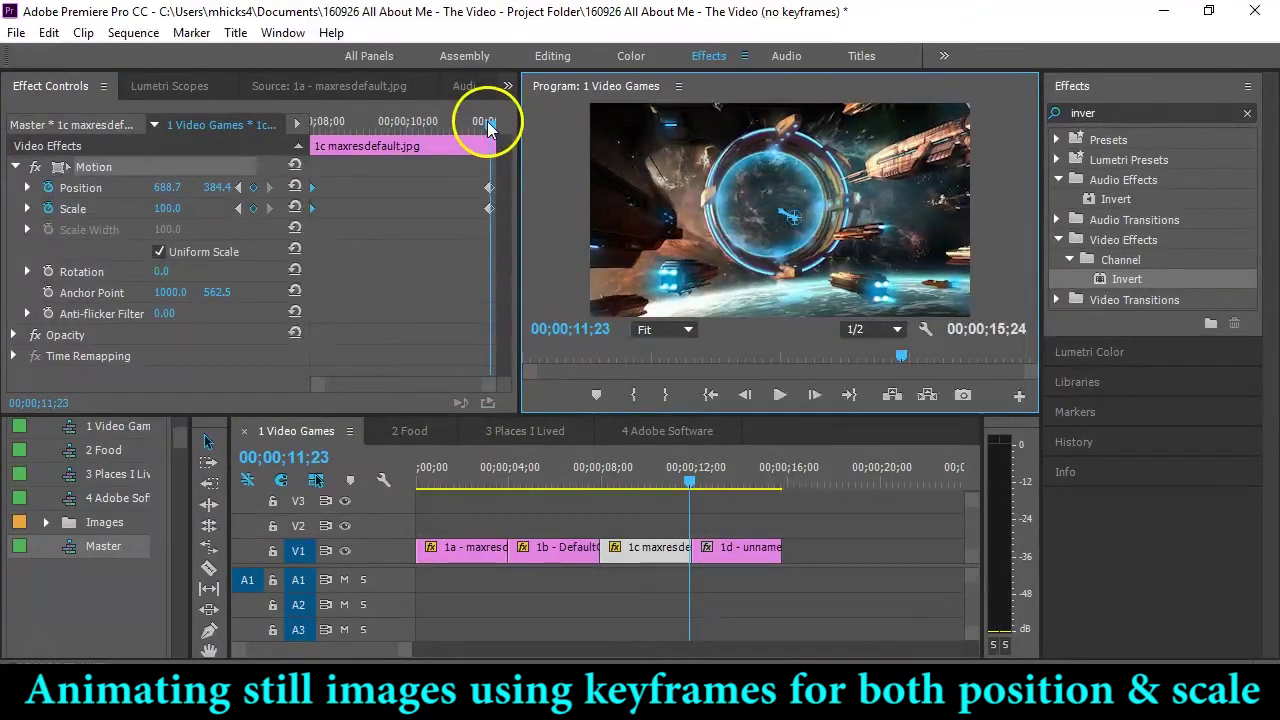
{"action": "left_click_drag", "start_coordinate": [489, 126], "coordinate": [234, 129]}
{"action": "key", "text": "space"}
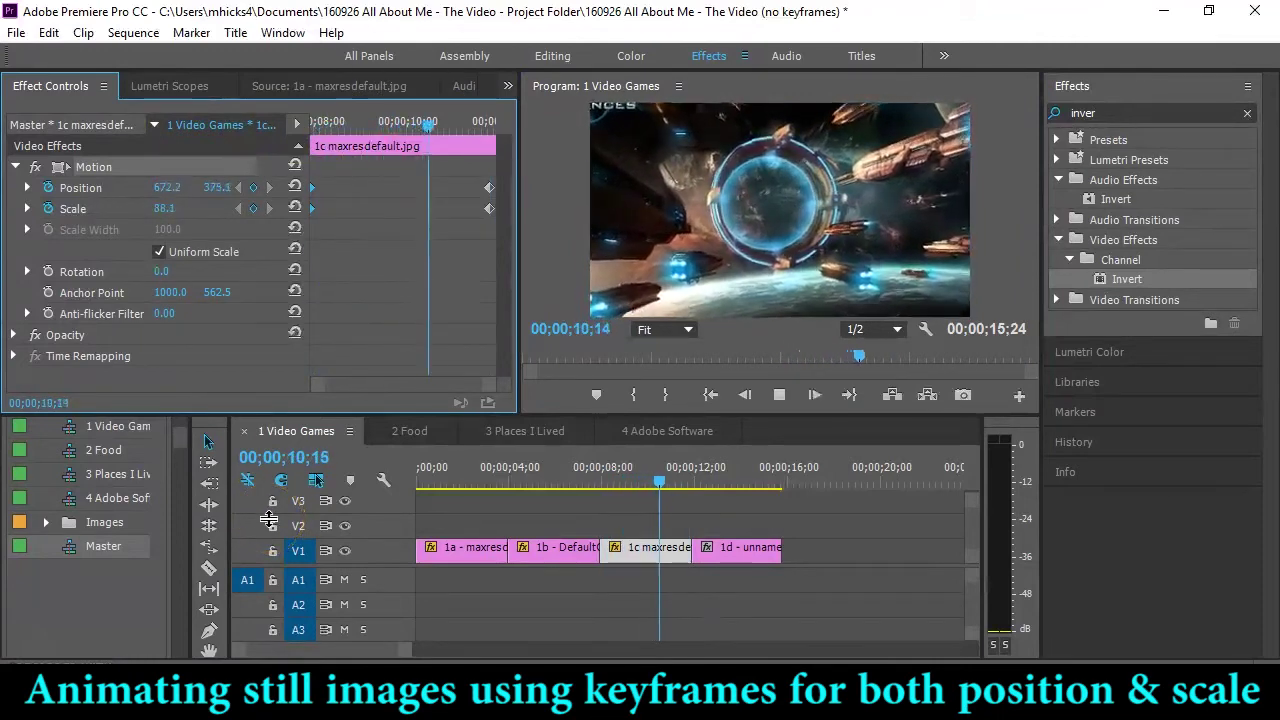
{"action": "key", "text": "space"}
{"action": "left_click", "coordinate": [766, 559]}
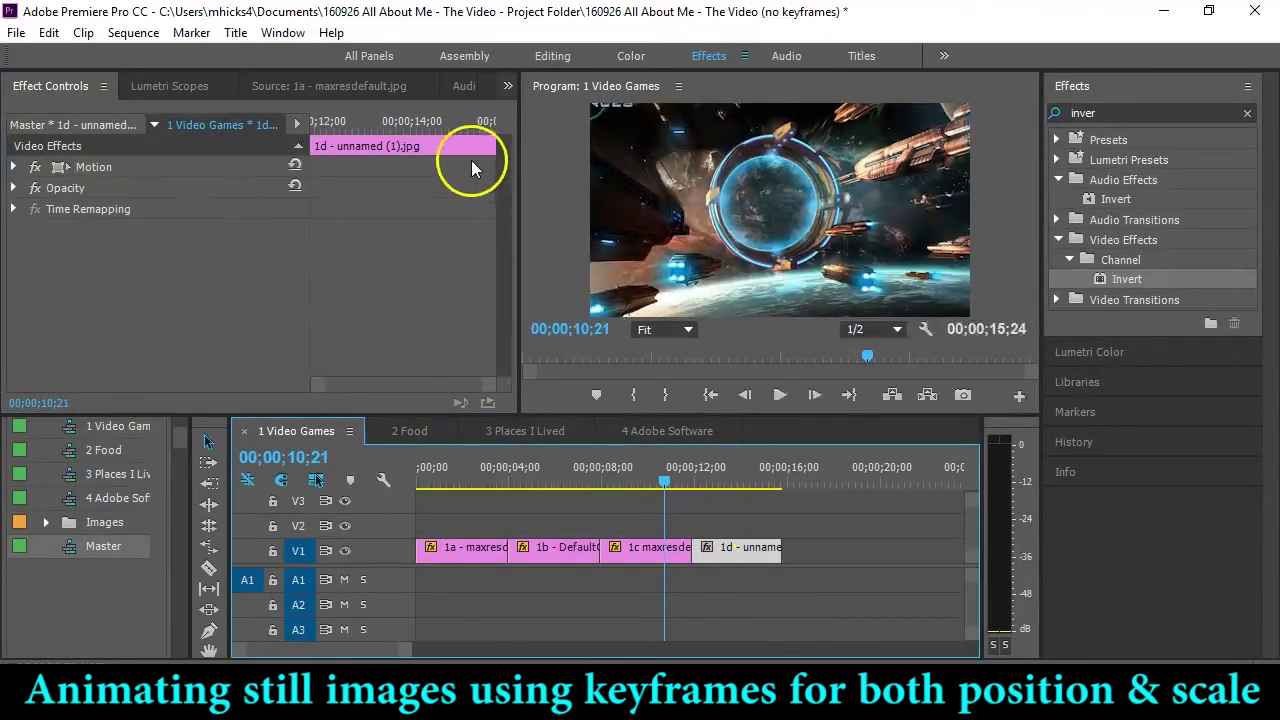
At clip 1d's start, enable Scale keyframing and scrub the Minecraft image to 83%.
{"action": "left_click_drag", "start_coordinate": [468, 121], "coordinate": [267, 119]}
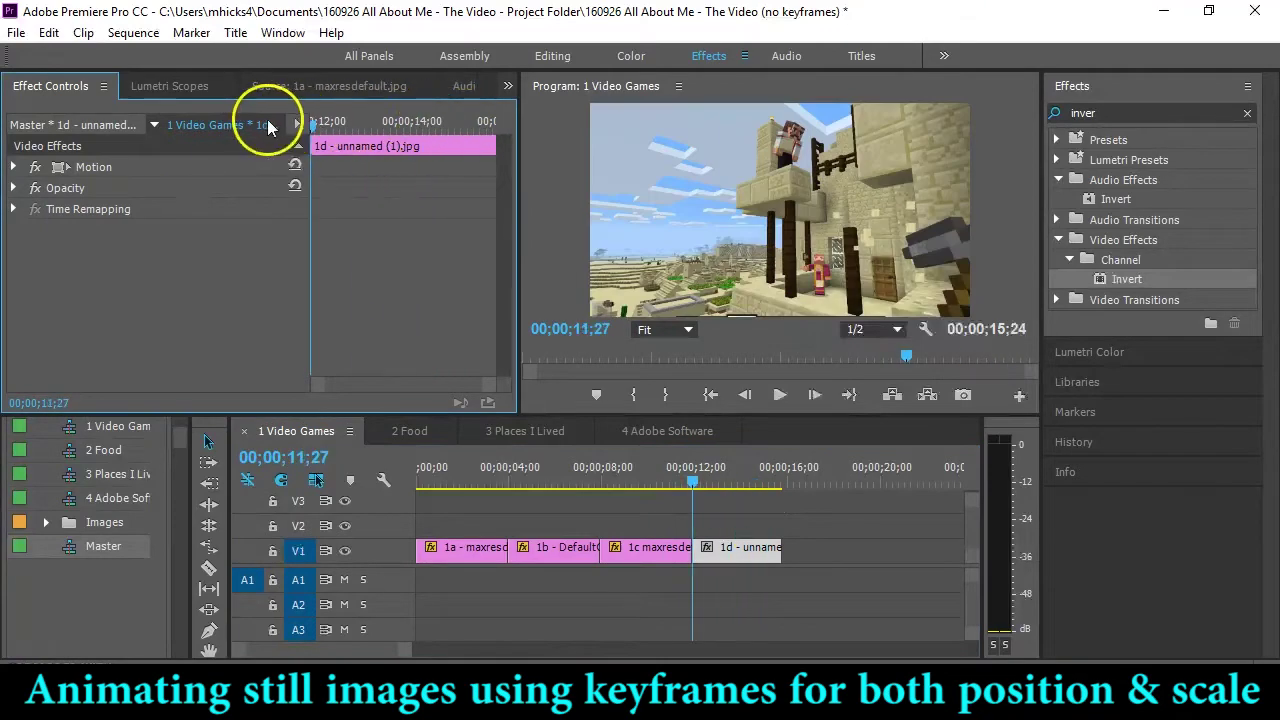
{"action": "left_click", "coordinate": [88, 167]}
{"action": "left_click", "coordinate": [15, 167]}
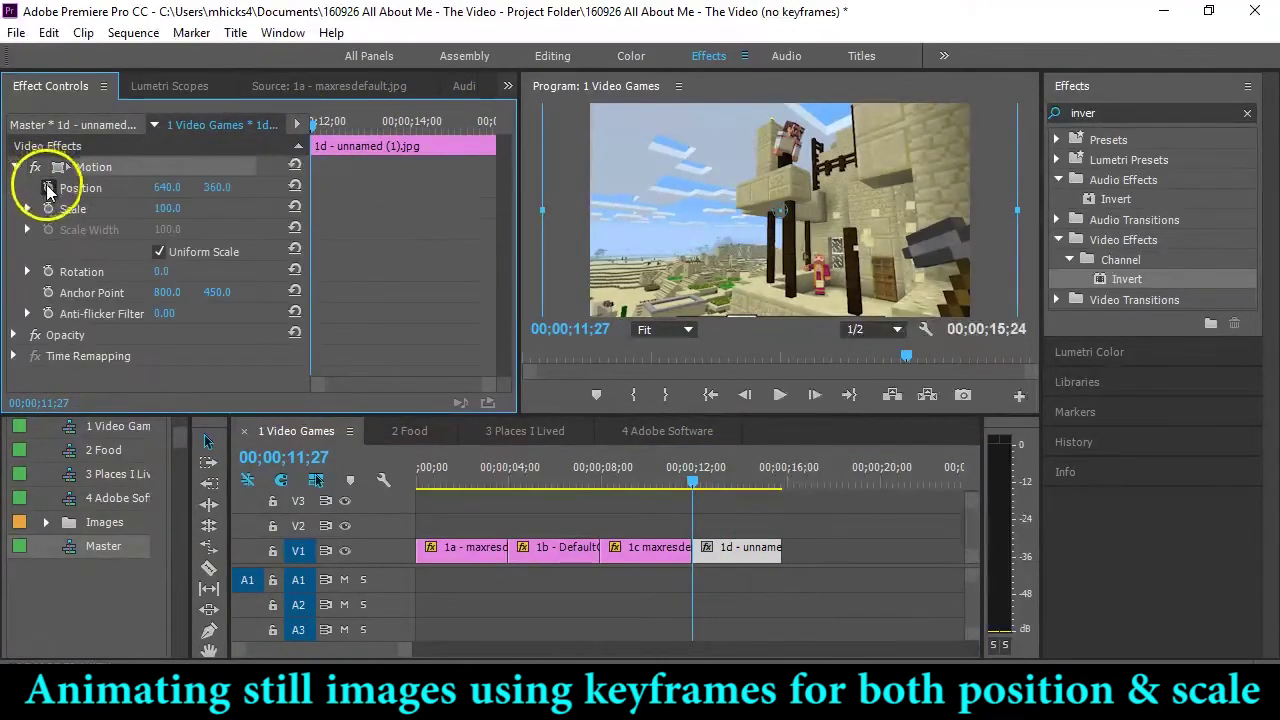
{"action": "left_click", "coordinate": [50, 210]}
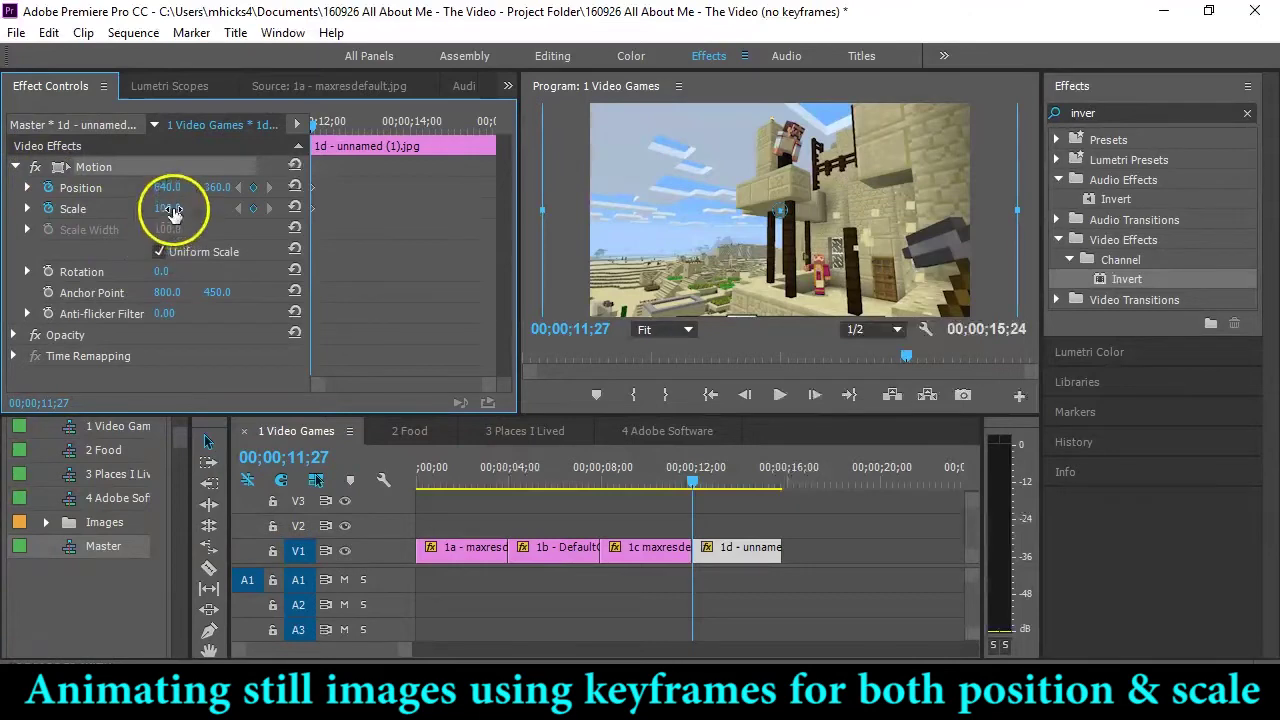
{"action": "left_click_drag", "start_coordinate": [167, 208], "coordinate": [156, 207]}
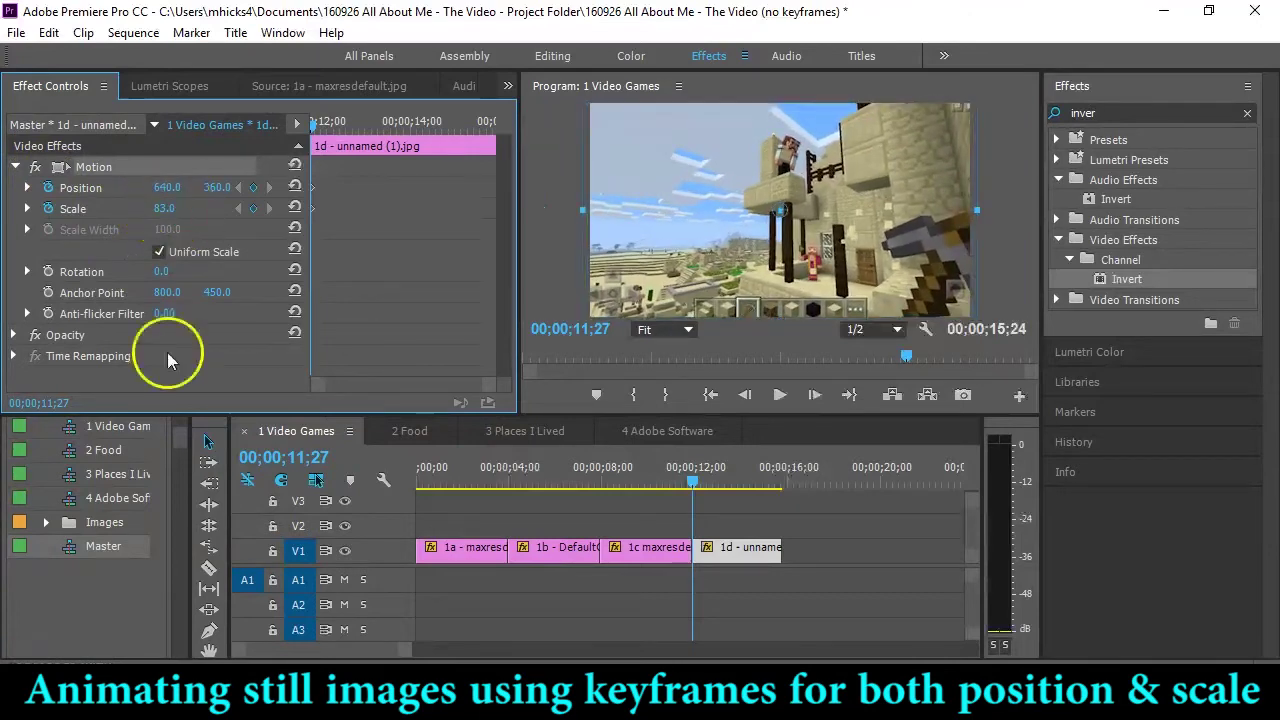
Refine 1d's starting Scale to 82, then to 81.
{"action": "left_click", "coordinate": [165, 209]}
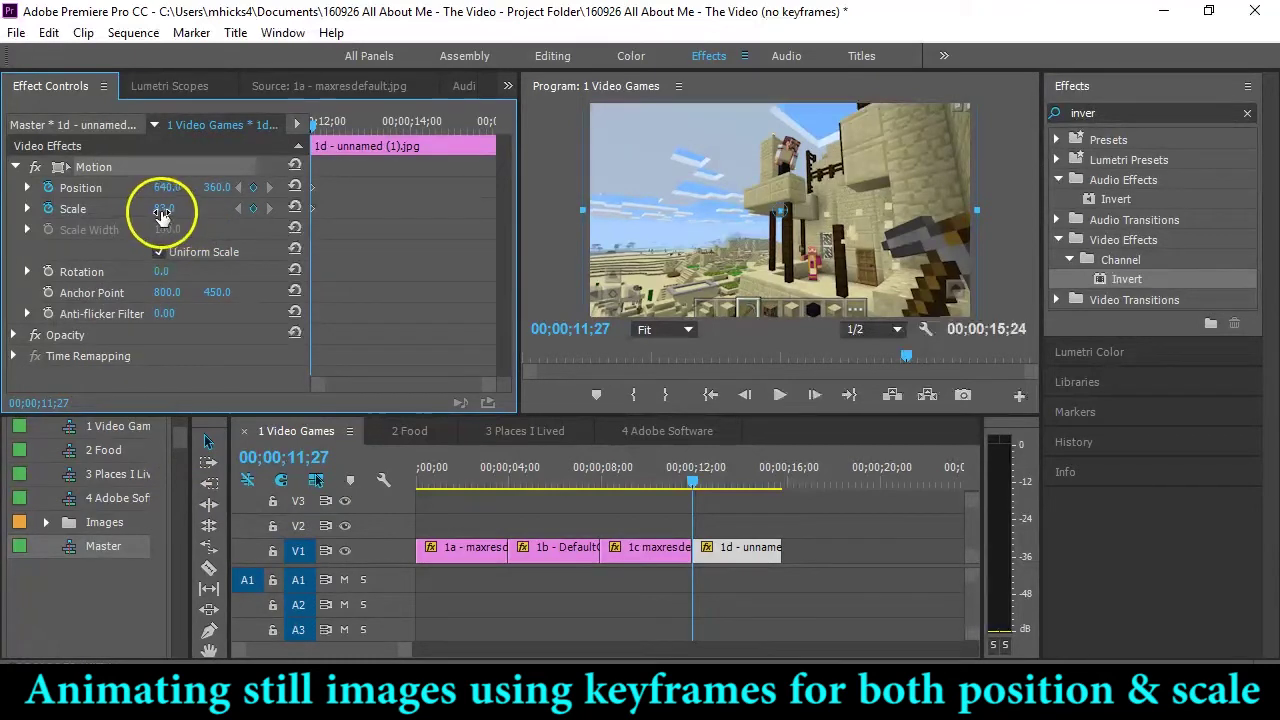
{"action": "type", "text": "82"}
{"action": "key", "text": "Return"}
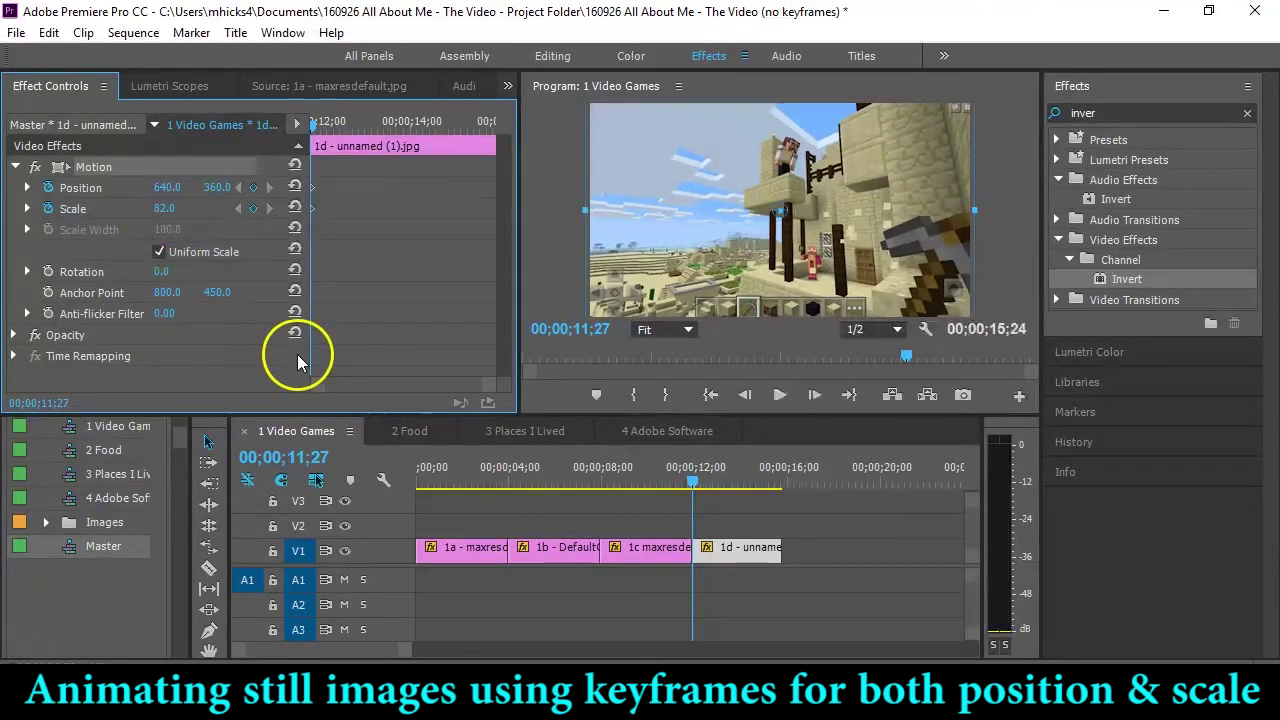
{"action": "left_click", "coordinate": [170, 209]}
{"action": "type", "text": "8"}
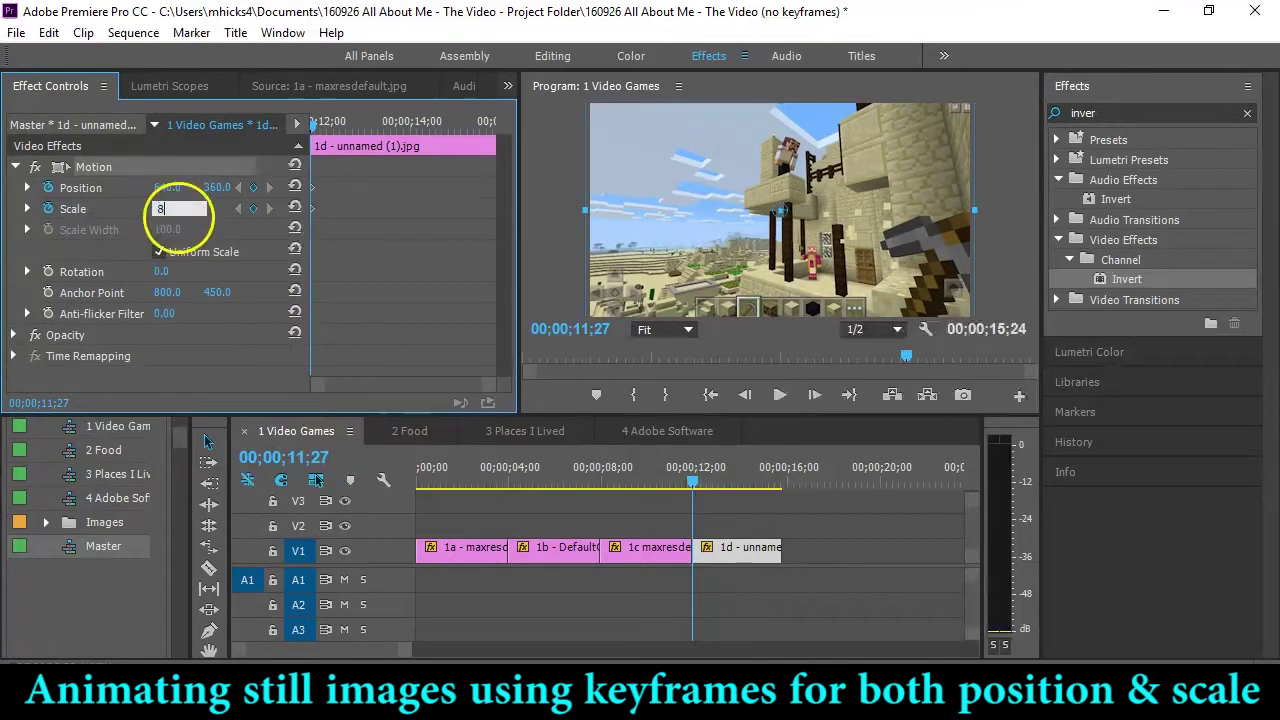
{"action": "type", "text": "1"}
{"action": "key", "text": "Return"}
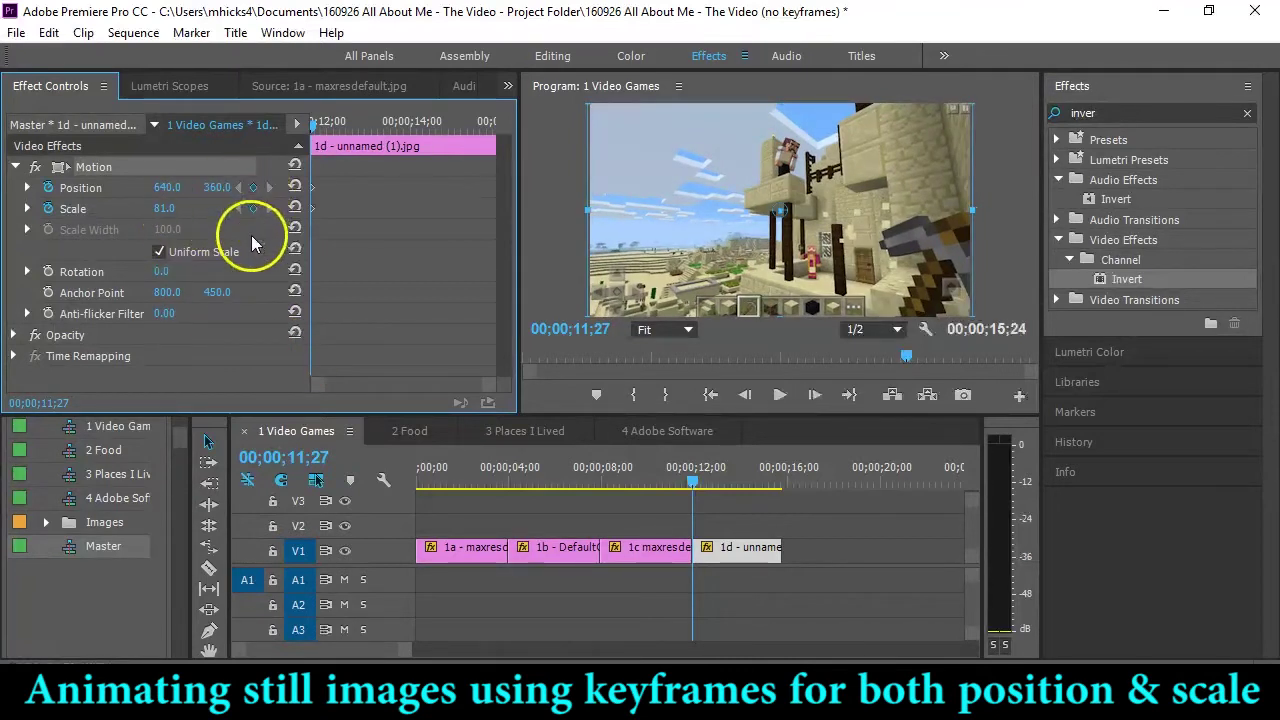
{"action": "left_click", "coordinate": [468, 121]}
{"action": "key", "text": "End"}
On clip 1d's last frame, set Scale to 100 and Position to 560.0, 375.0.
{"action": "left_click", "coordinate": [745, 395]}
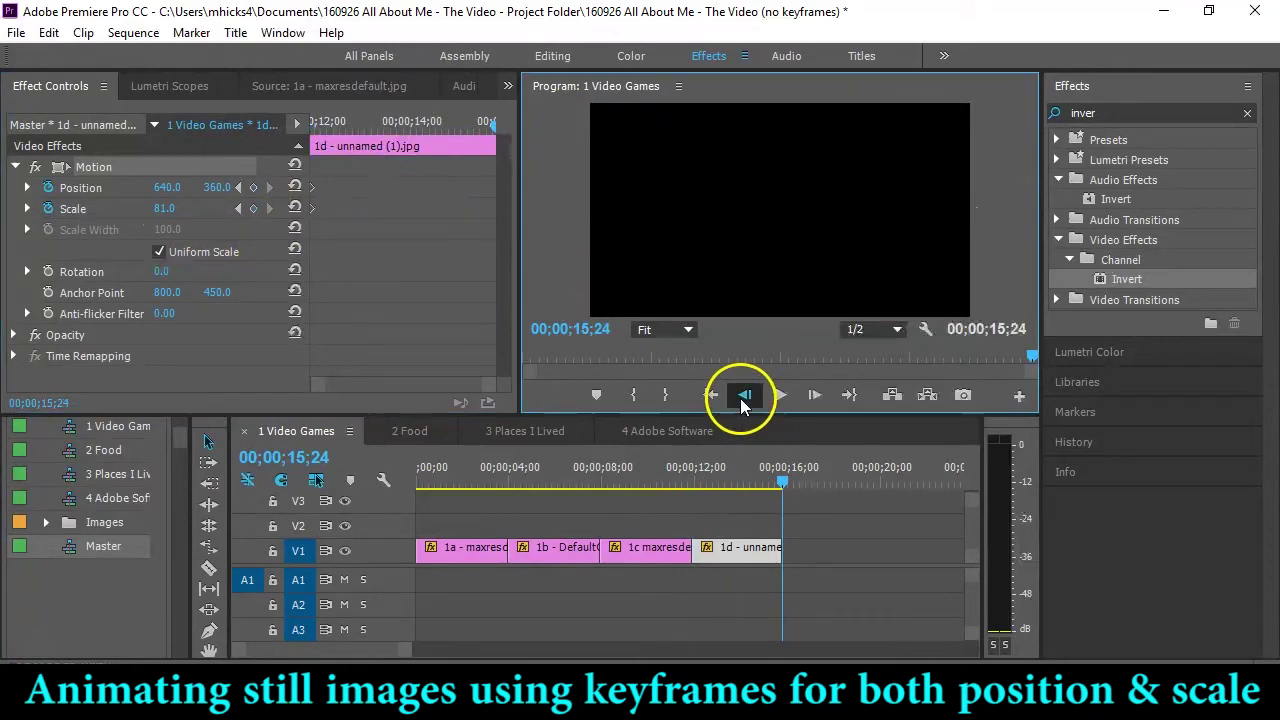
{"action": "left_click", "coordinate": [166, 207]}
{"action": "type", "text": "100"}
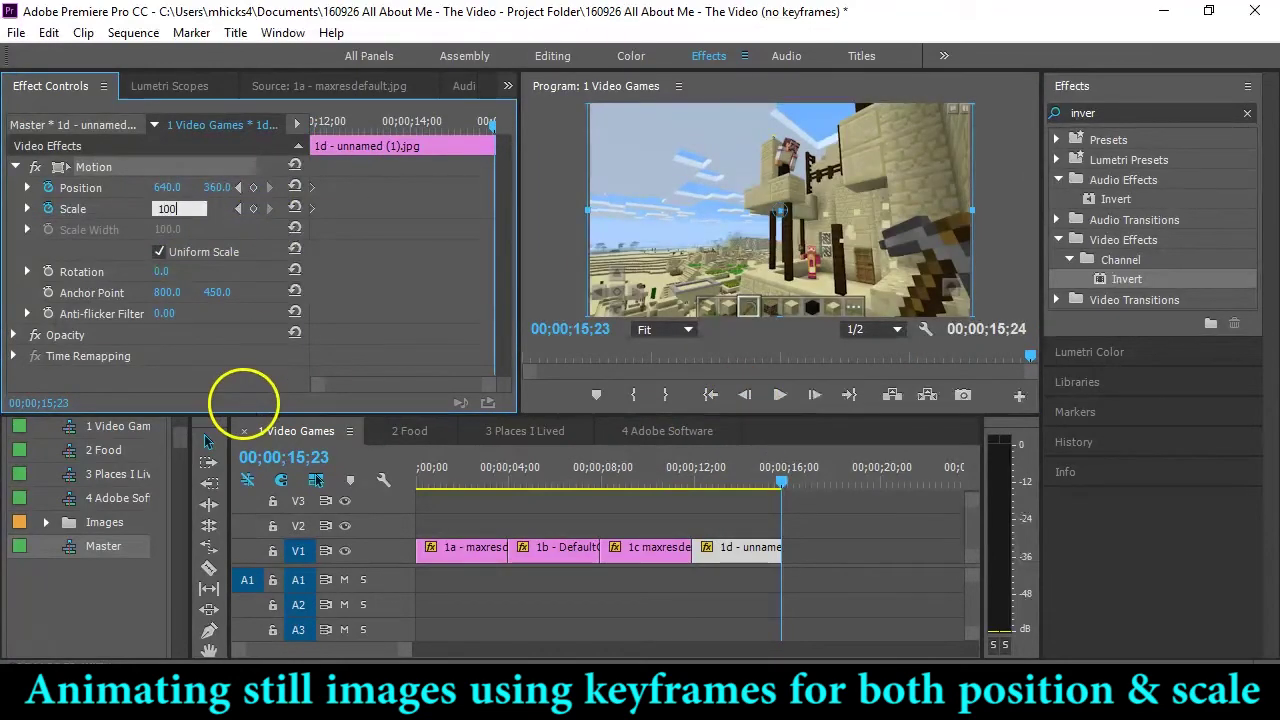
{"action": "key", "text": "Return"}
{"action": "left_click", "coordinate": [166, 188]}
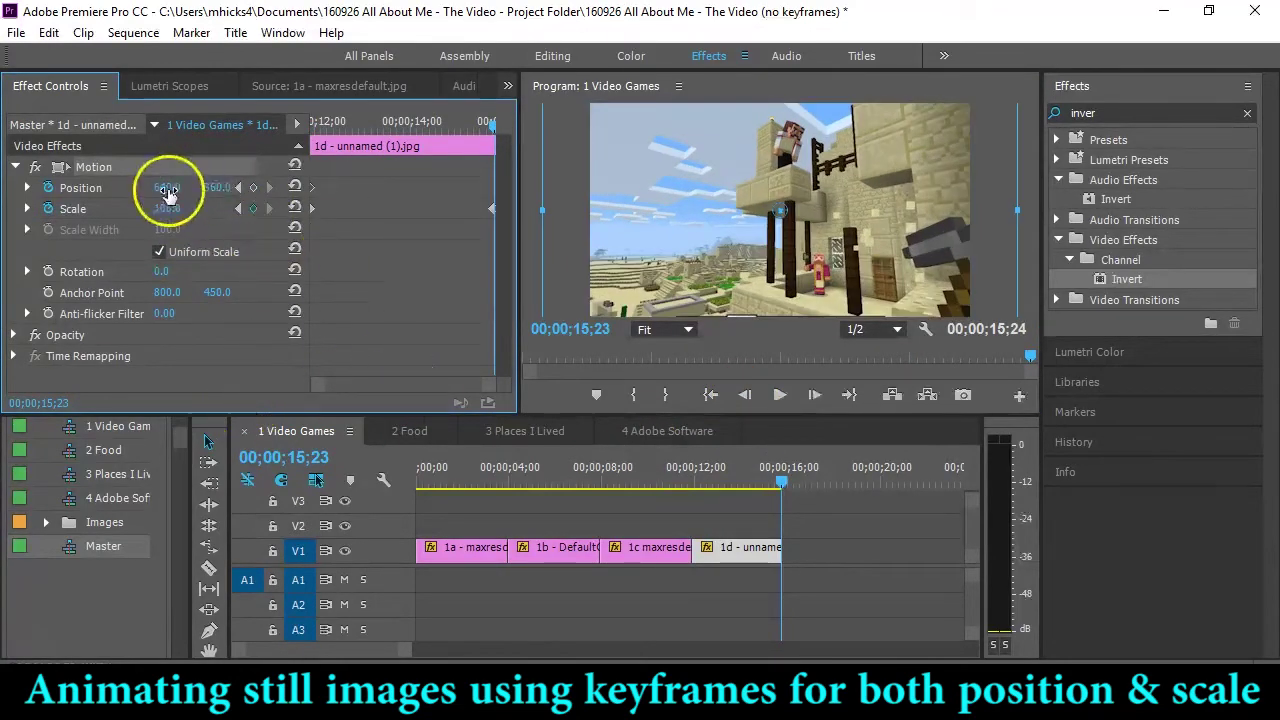
{"action": "left_click_drag", "start_coordinate": [166, 190], "coordinate": [140, 208]}
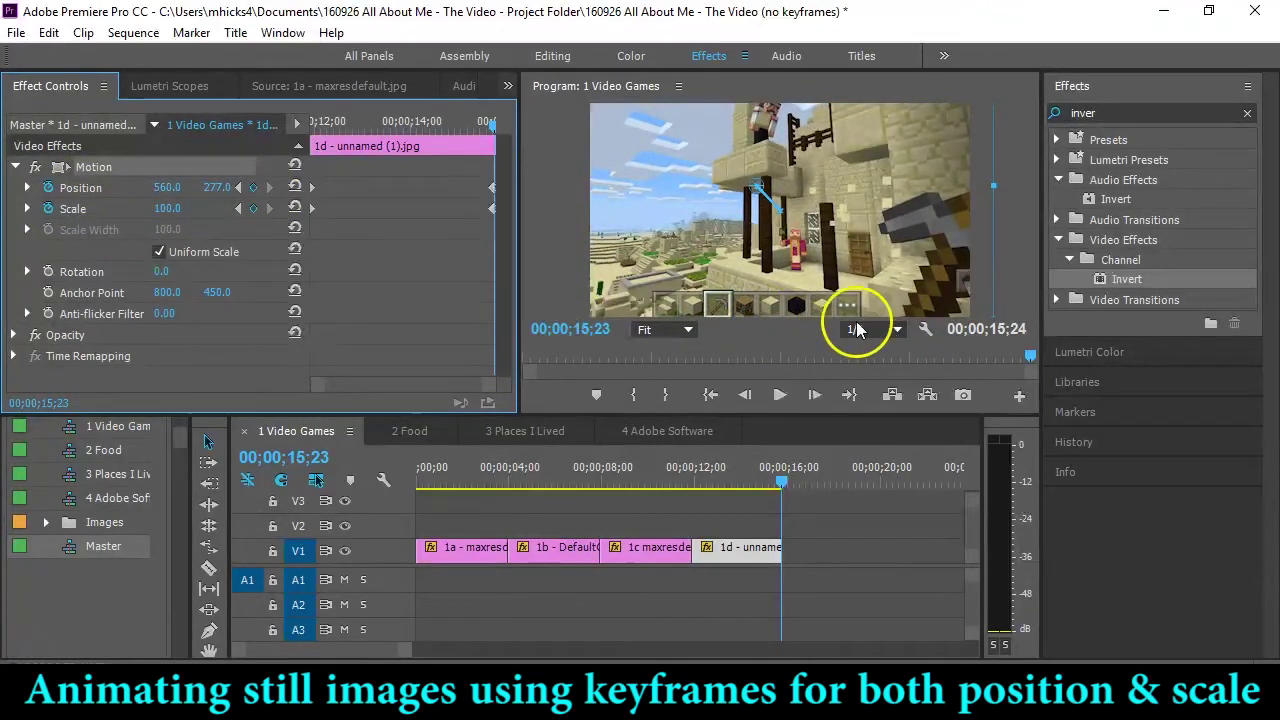
{"action": "left_click_drag", "start_coordinate": [225, 187], "coordinate": [320, 200]}
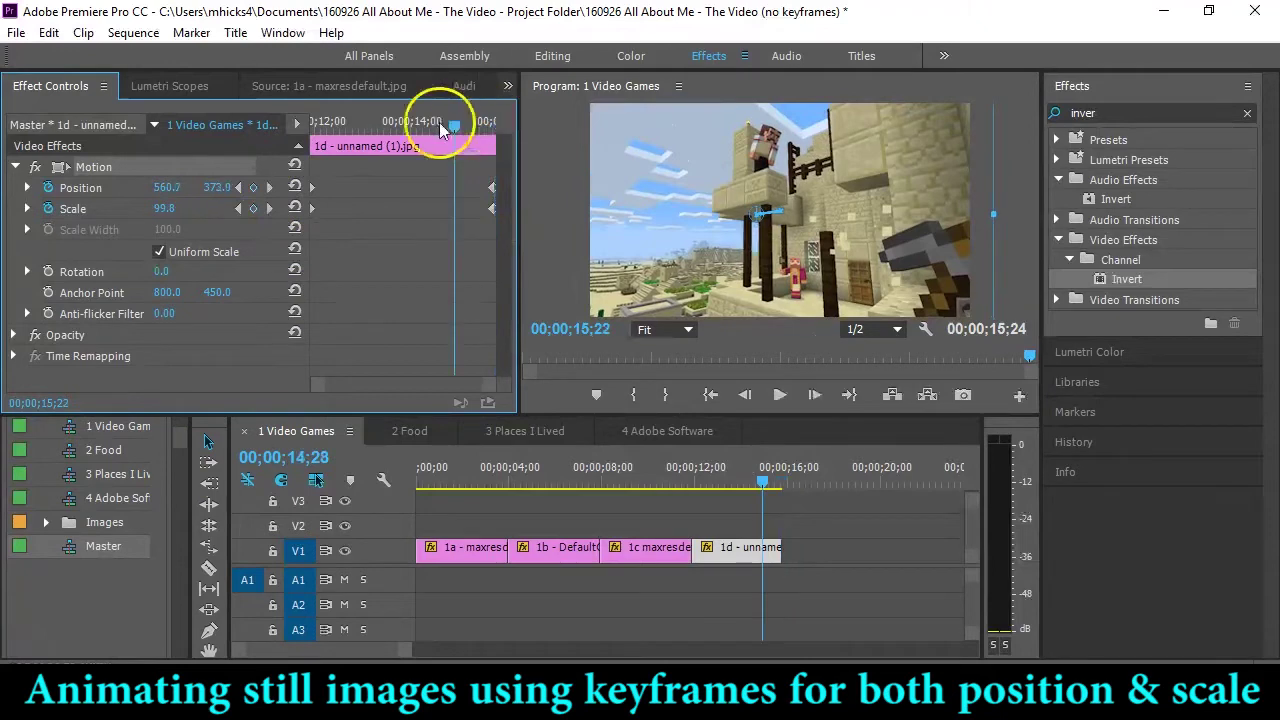
Play the ending zoom from 11;27, then return to clip 1d's last frame.
{"action": "left_click_drag", "start_coordinate": [439, 122], "coordinate": [216, 359]}
{"action": "key", "text": "space"}
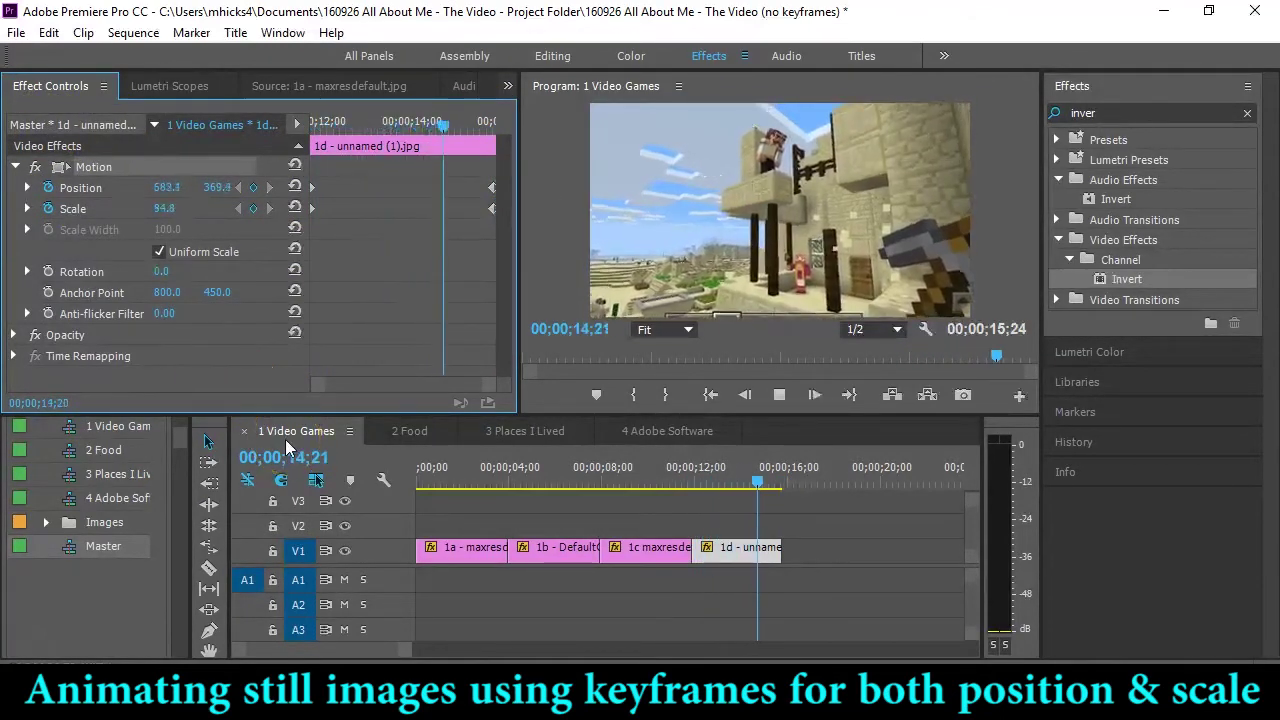
{"action": "key", "text": "space"}
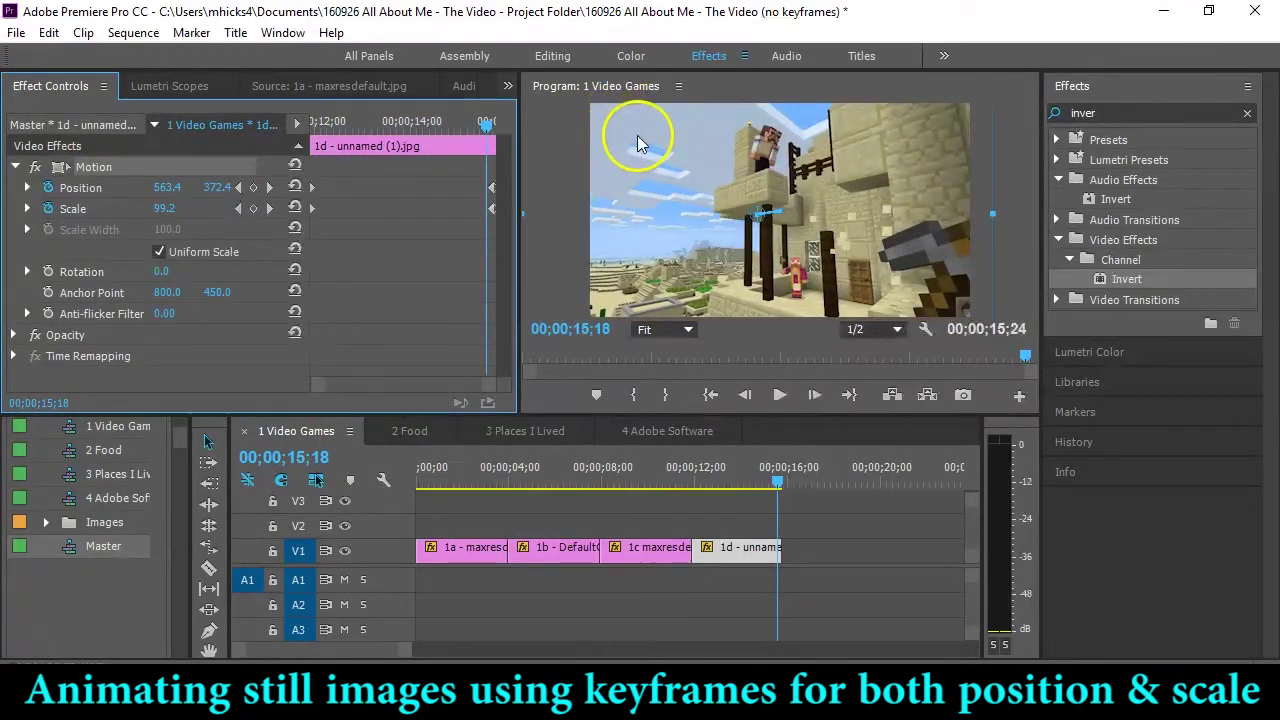
{"action": "left_click_drag", "start_coordinate": [489, 122], "coordinate": [237, 148]}
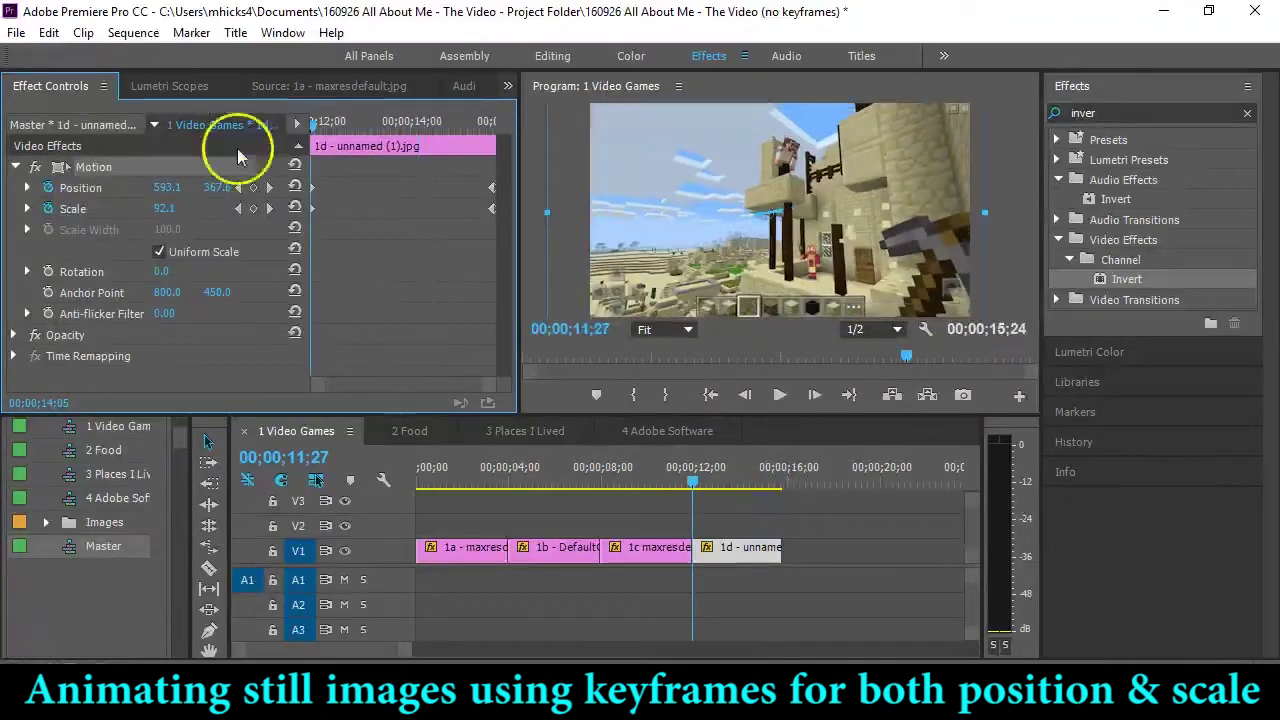
{"action": "left_click", "coordinate": [418, 432]}
{"action": "left_click", "coordinate": [440, 590]}
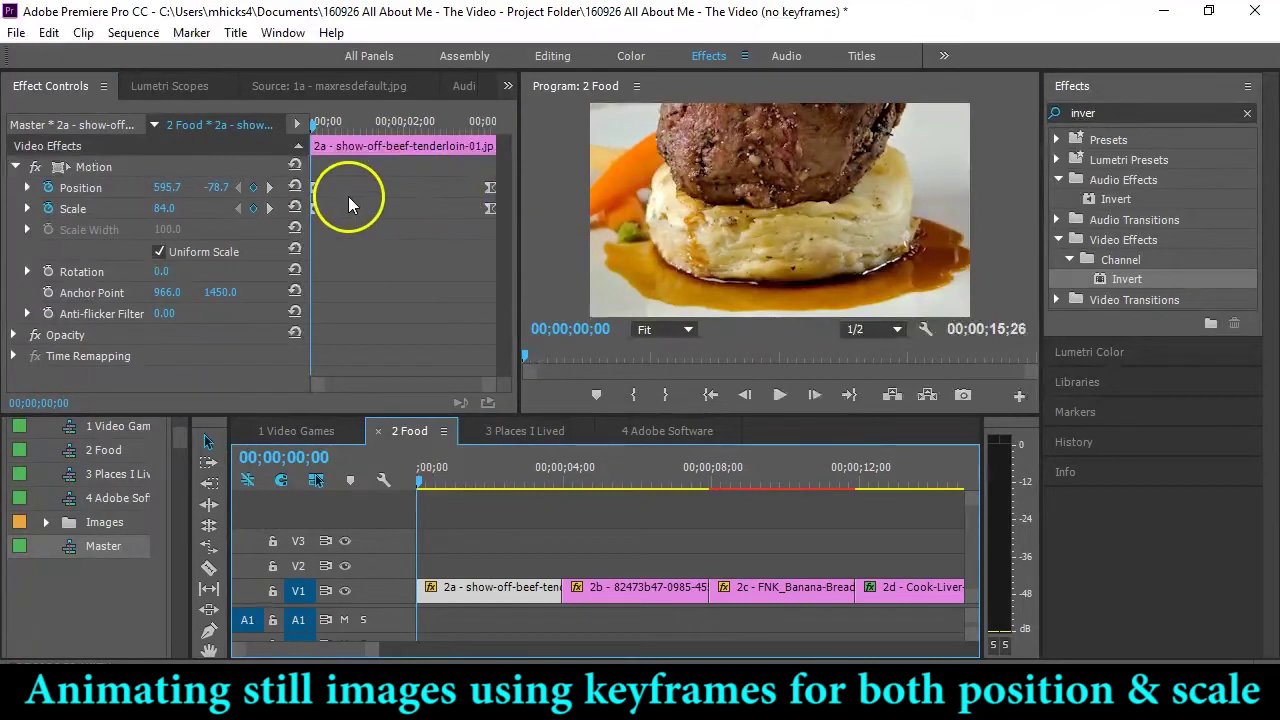
{"action": "key", "text": "space"}
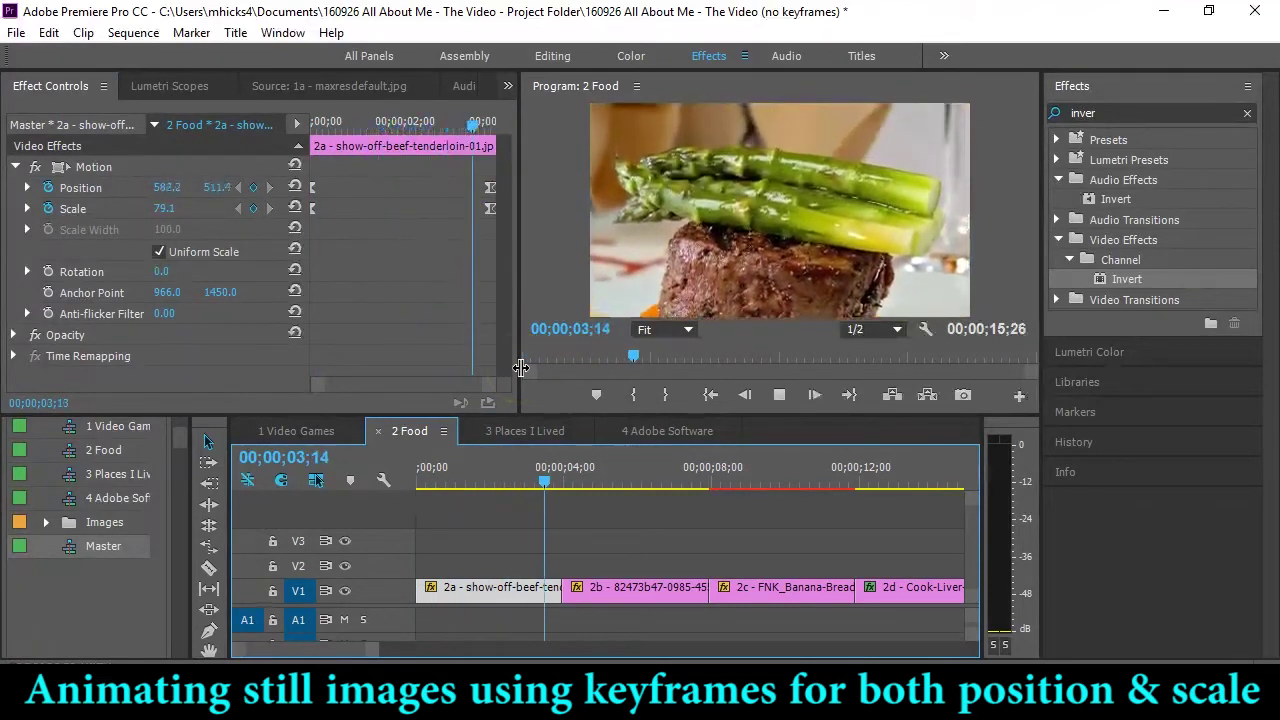
{"action": "left_click", "coordinate": [512, 364]}
{"action": "left_click_drag", "start_coordinate": [487, 127], "coordinate": [229, 143]}
{"action": "left_click", "coordinate": [231, 294]}
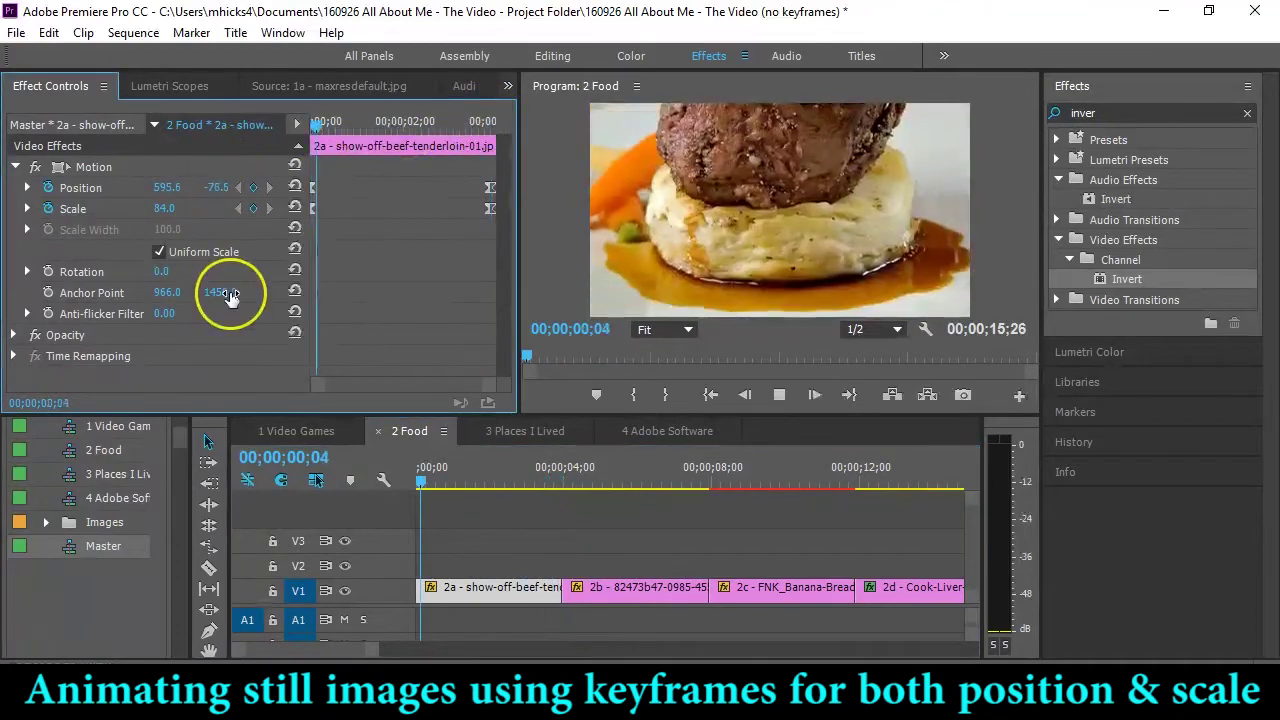
{"action": "key", "text": "space"}
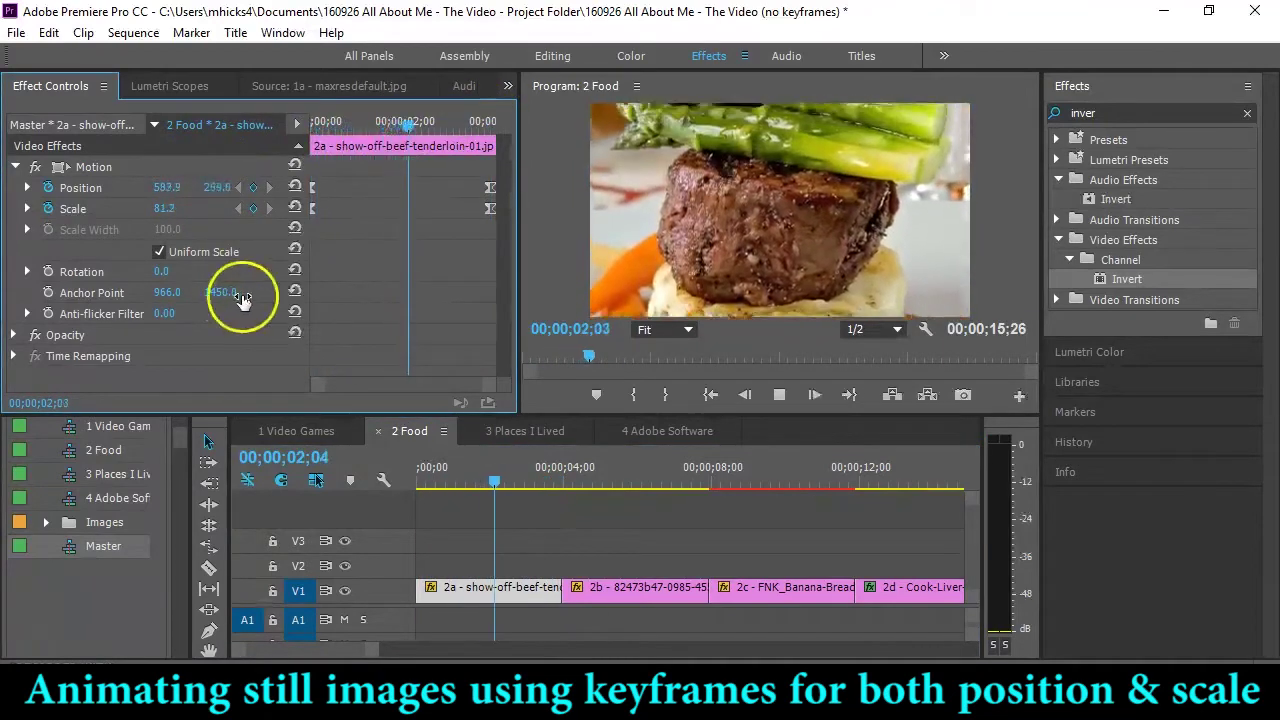
{"action": "left_click", "coordinate": [241, 298]}
{"action": "left_click", "coordinate": [265, 252]}
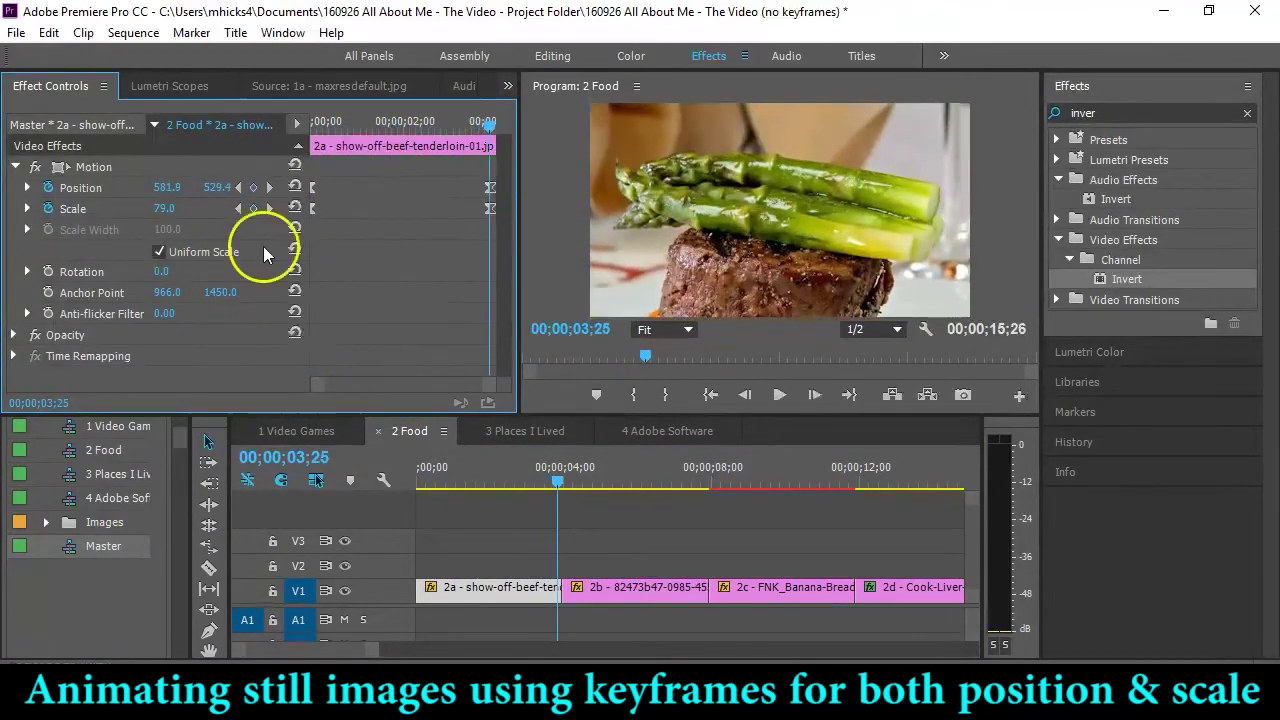
In the Video Games sequence, give clip 1a's end keyframes Ease In interpolation.
{"action": "left_click", "coordinate": [306, 434]}
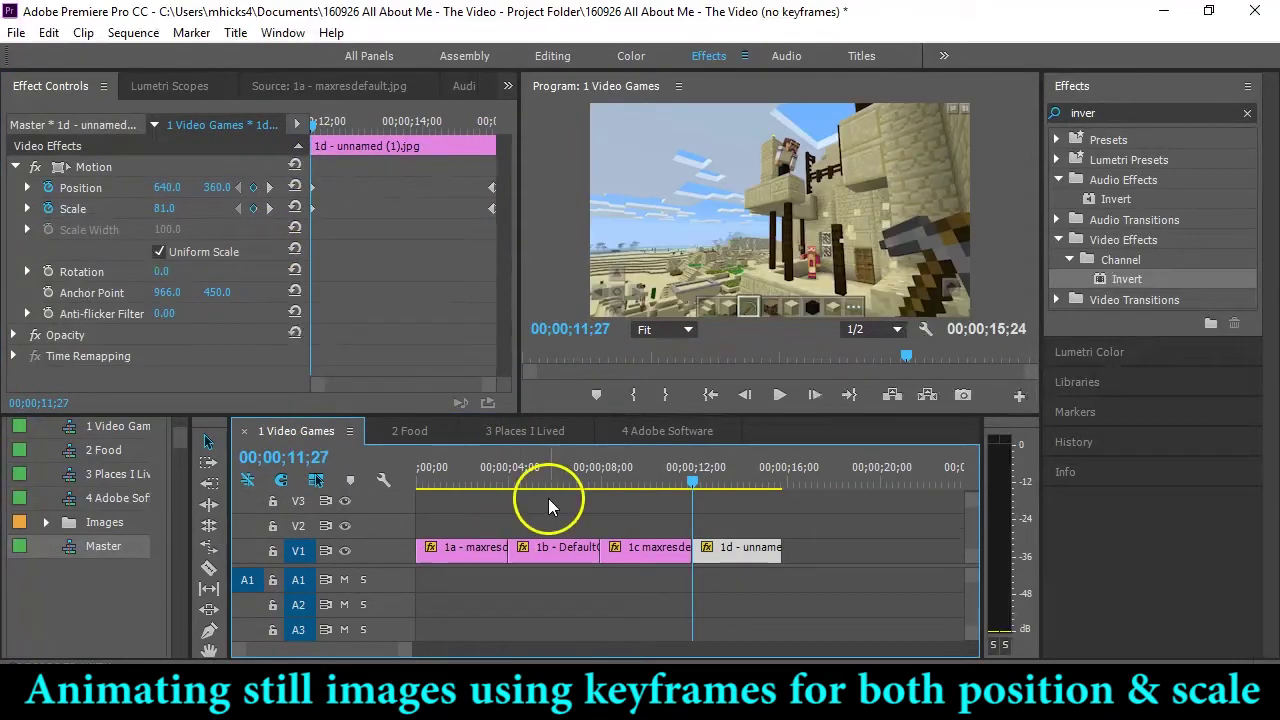
{"action": "left_click_drag", "start_coordinate": [547, 465], "coordinate": [363, 486]}
{"action": "left_click", "coordinate": [458, 555]}
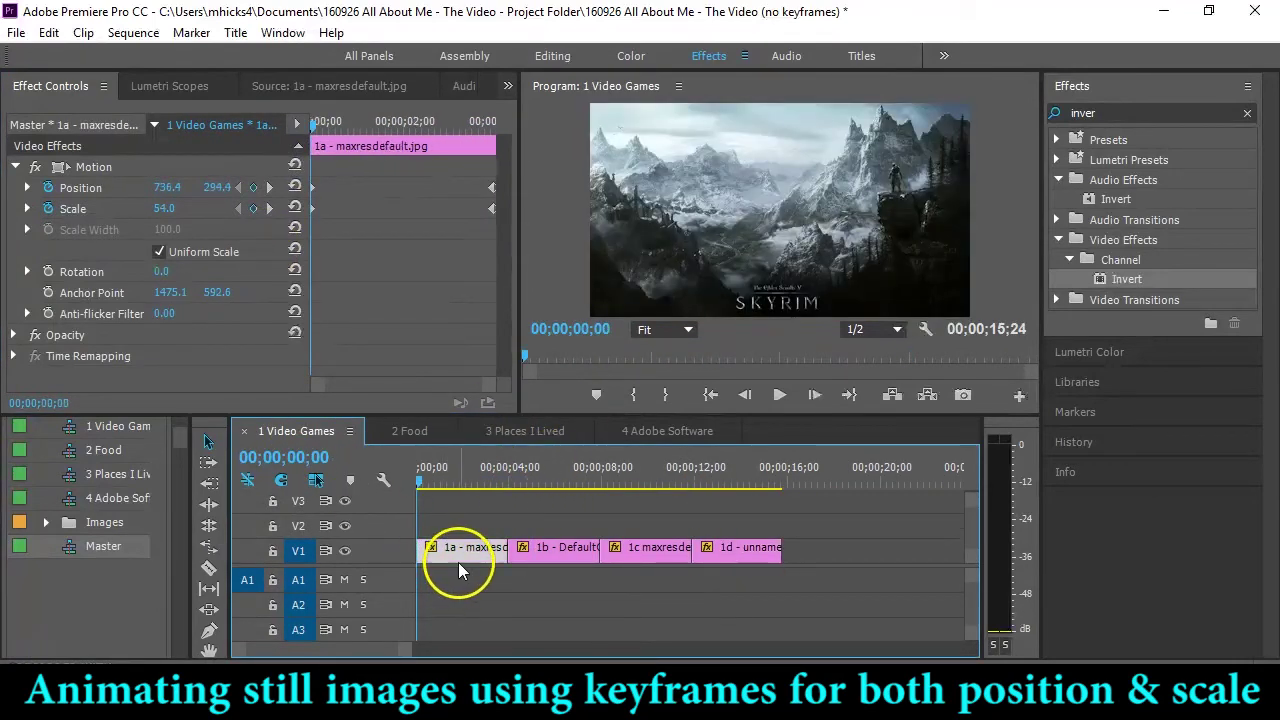
{"action": "left_click", "coordinate": [486, 214]}
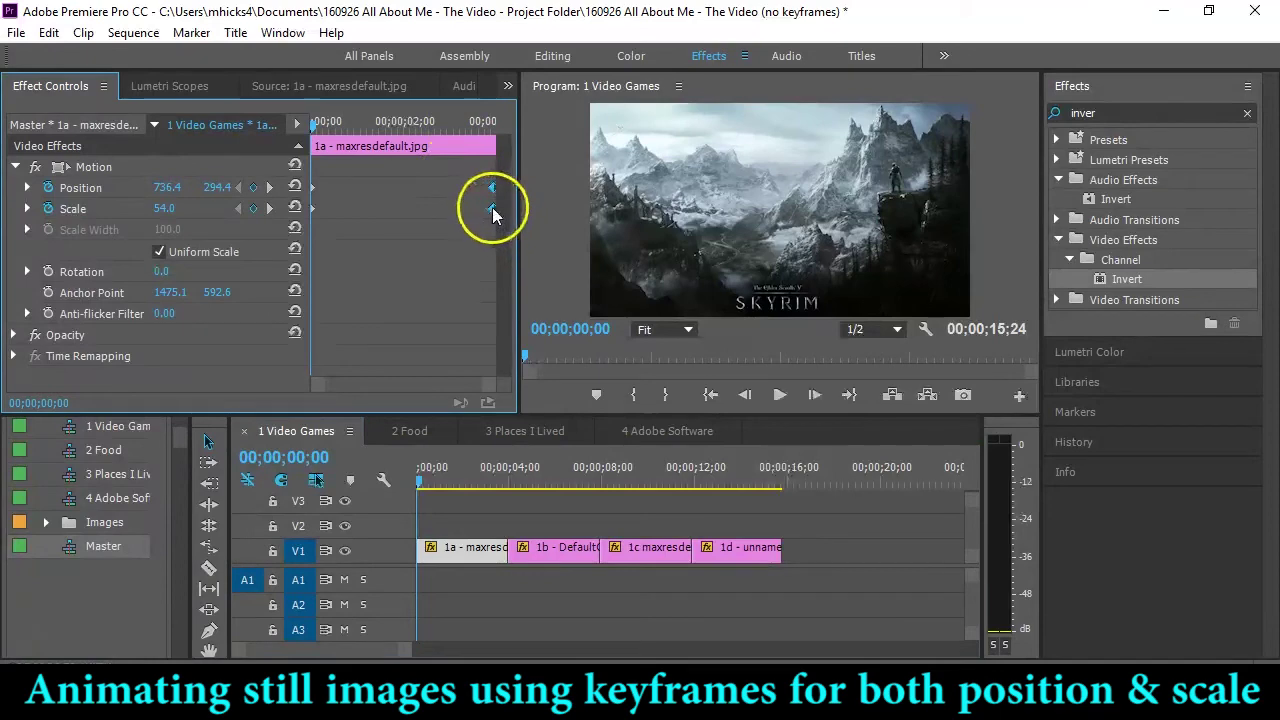
{"action": "right_click", "coordinate": [492, 207]}
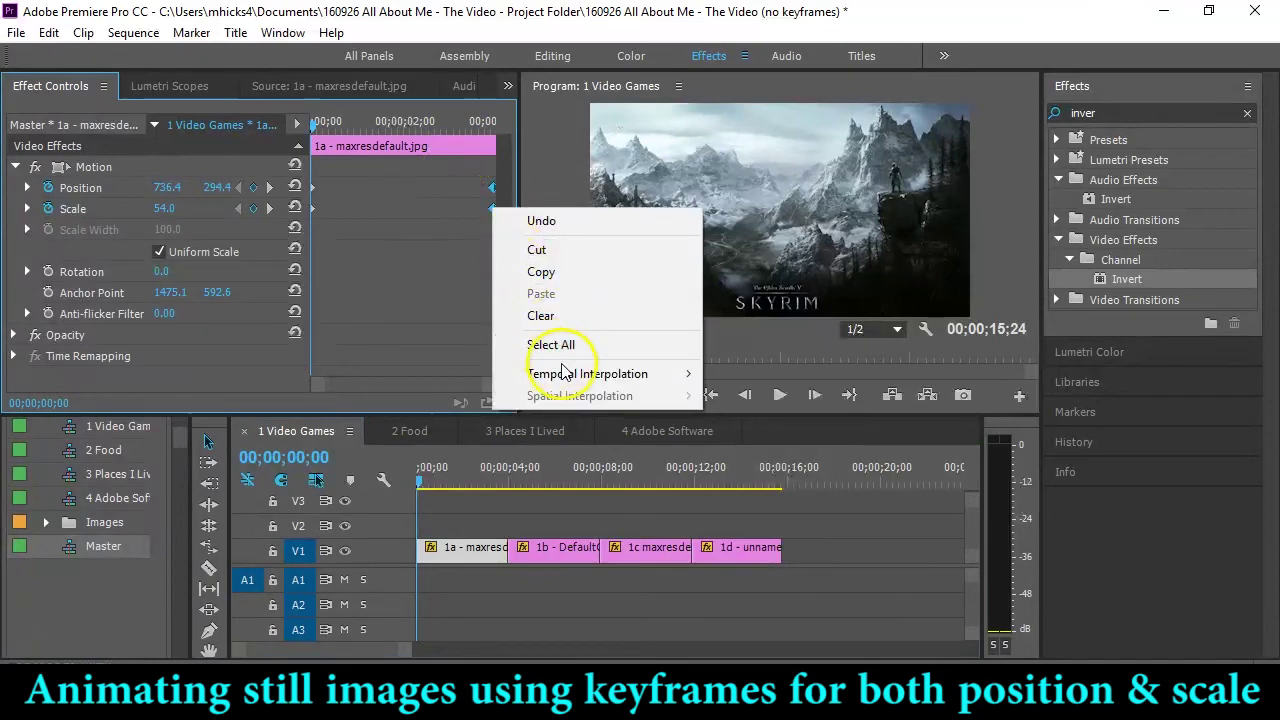
{"action": "mouse_move", "coordinate": [597, 381]}
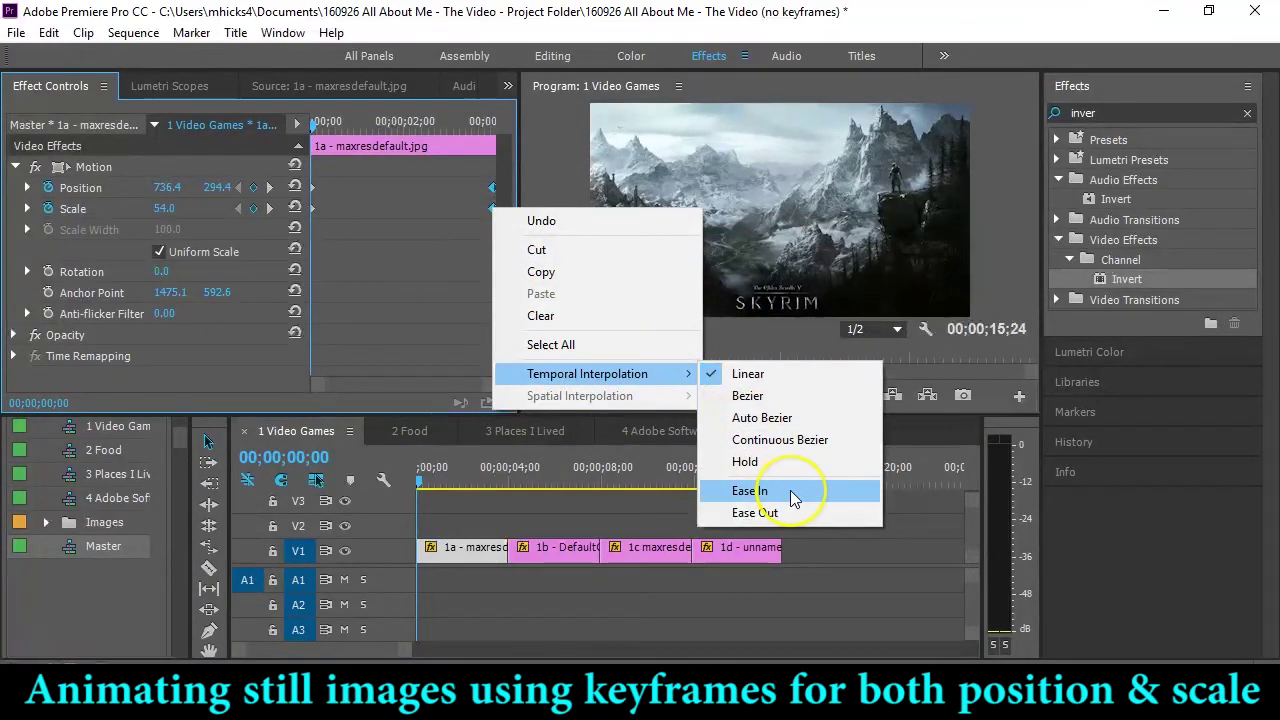
{"action": "left_click", "coordinate": [790, 490]}
Preview the eased Skyrim zoom from 00;00;01;14.
{"action": "left_click", "coordinate": [456, 122]}
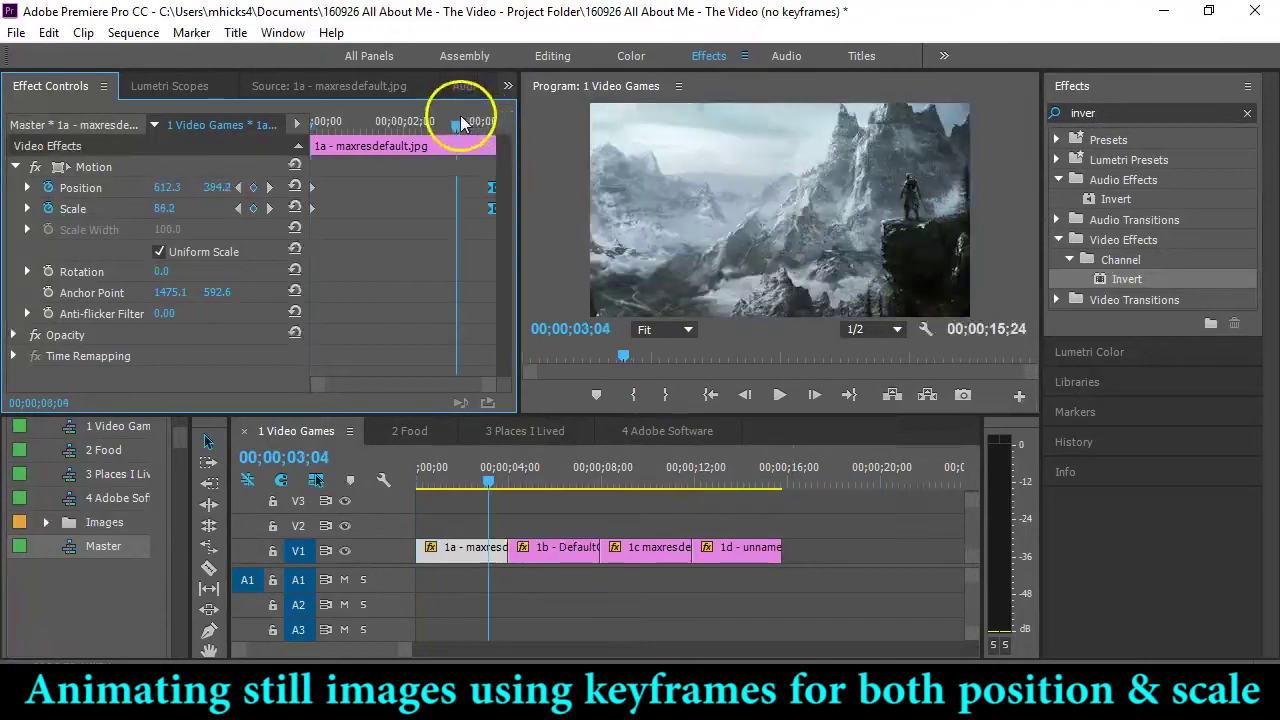
{"action": "left_click", "coordinate": [508, 484]}
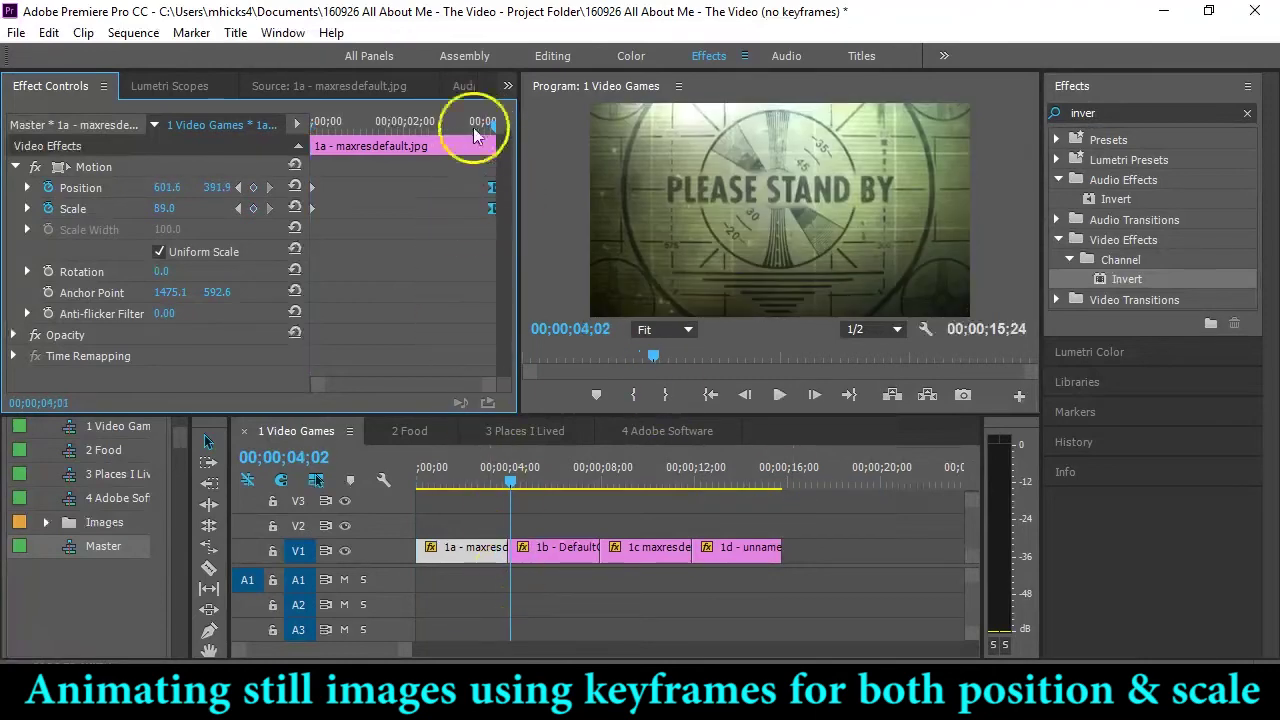
{"action": "left_click_drag", "start_coordinate": [466, 121], "coordinate": [383, 148]}
{"action": "left_click", "coordinate": [454, 351]}
{"action": "key", "text": "space"}
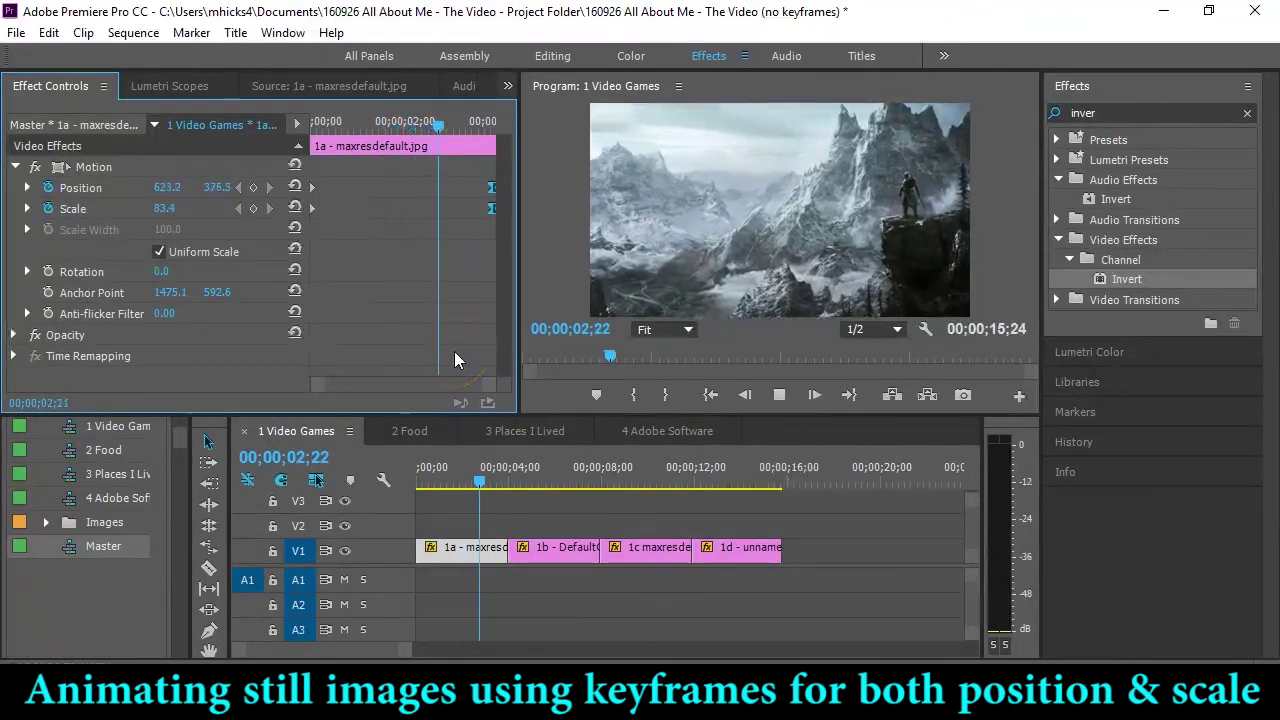
{"action": "left_click_drag", "start_coordinate": [423, 134], "coordinate": [151, 109]}
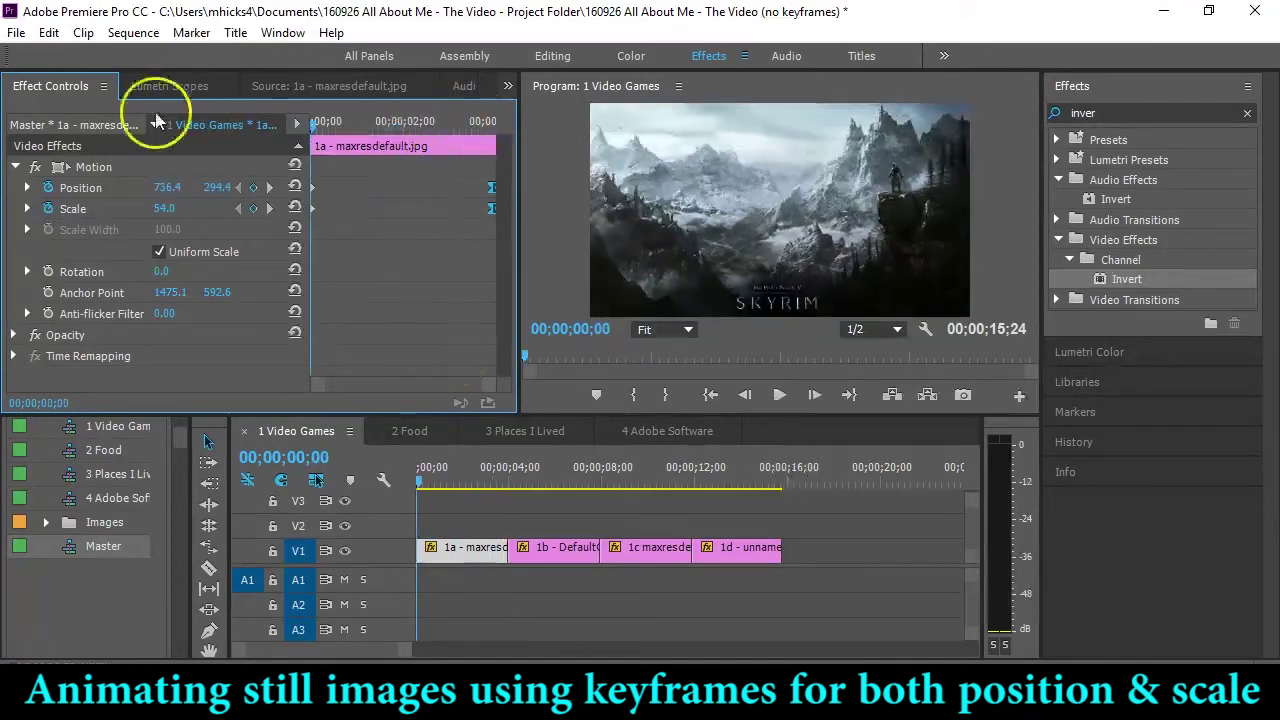
{"action": "key", "text": "space"}
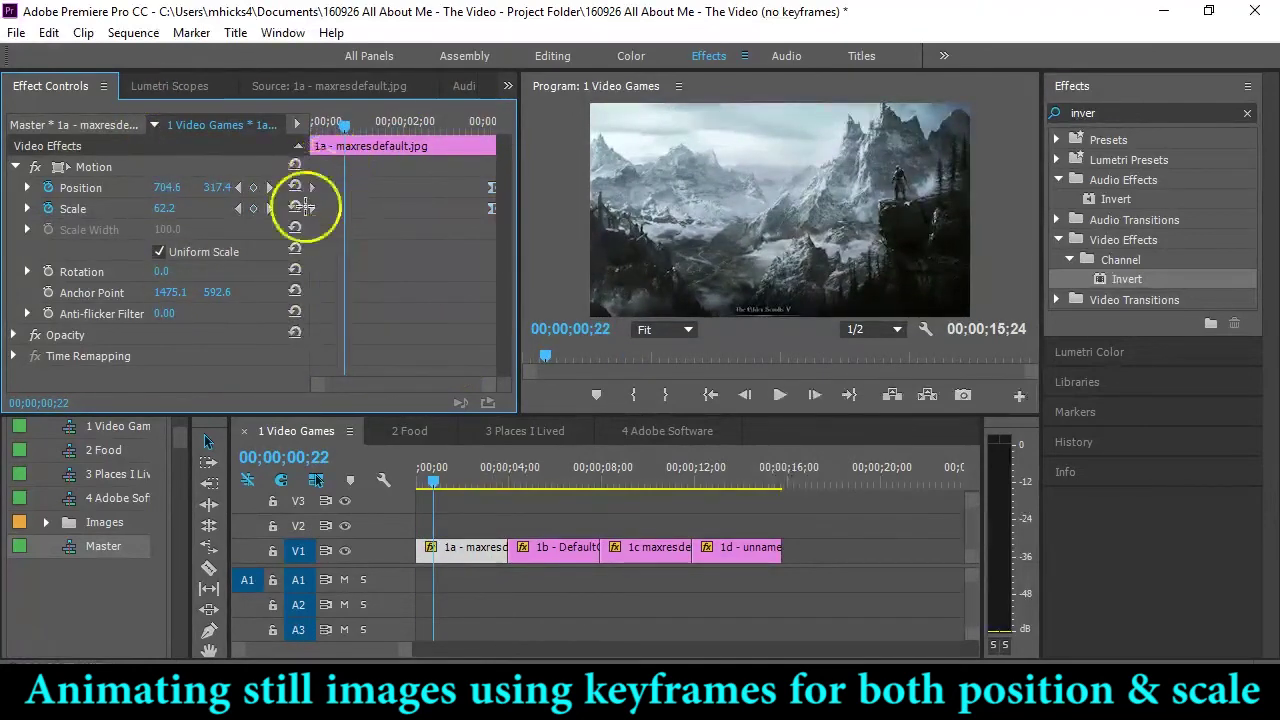
Set clip 1a's start keyframes to Ease Out and replay the zoom from the start.
{"action": "right_click", "coordinate": [314, 208]}
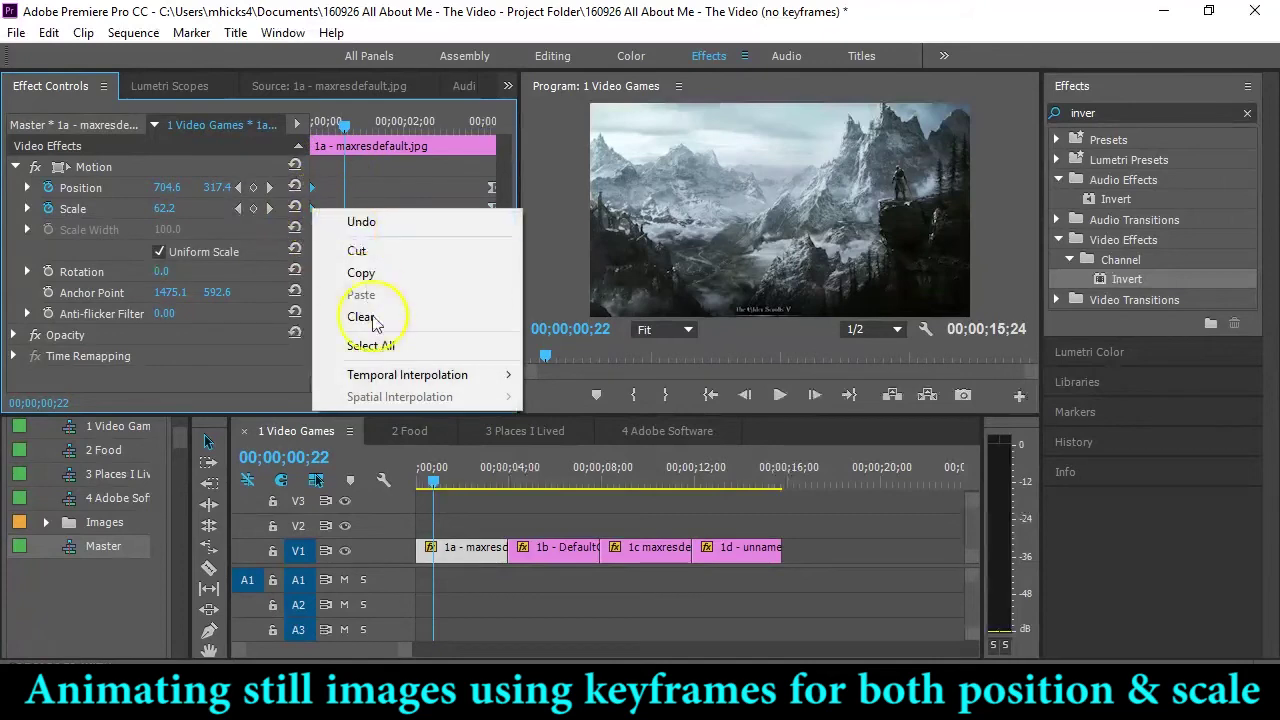
{"action": "mouse_move", "coordinate": [388, 376]}
{"action": "left_click", "coordinate": [614, 512]}
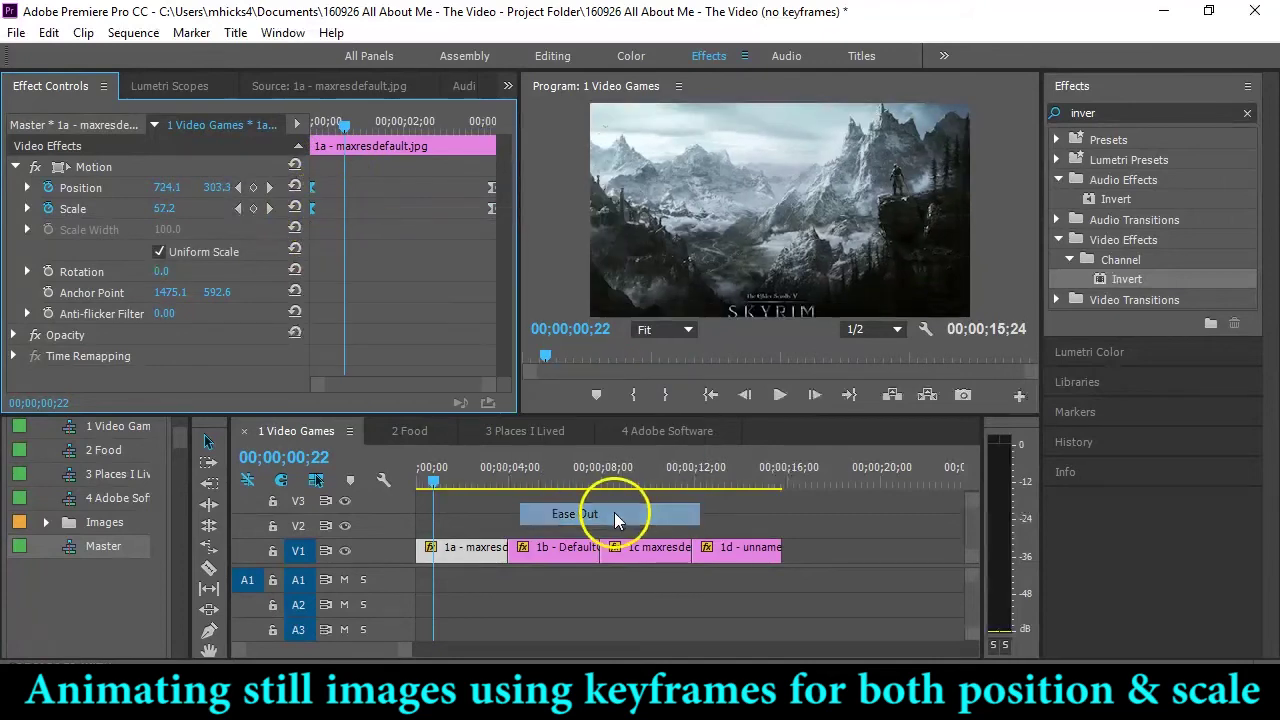
{"action": "left_click_drag", "start_coordinate": [447, 134], "coordinate": [292, 142]}
{"action": "key", "text": "space"}
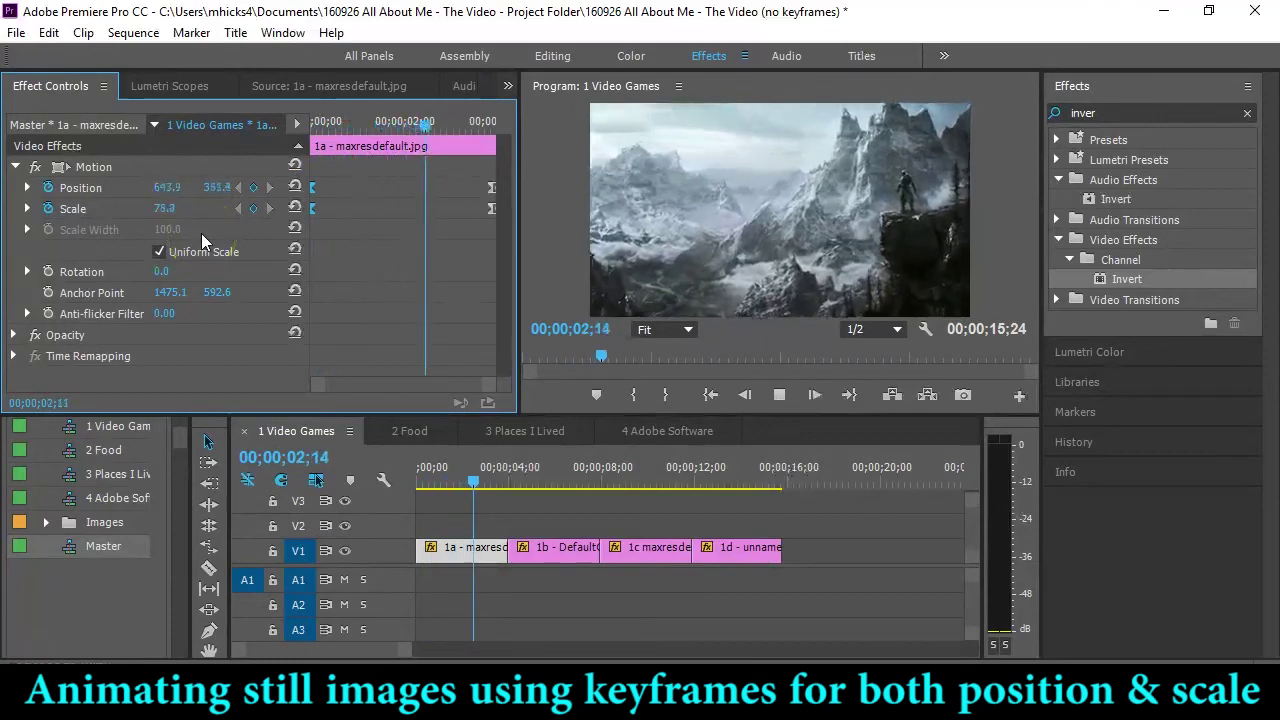
{"action": "key", "text": "space"}
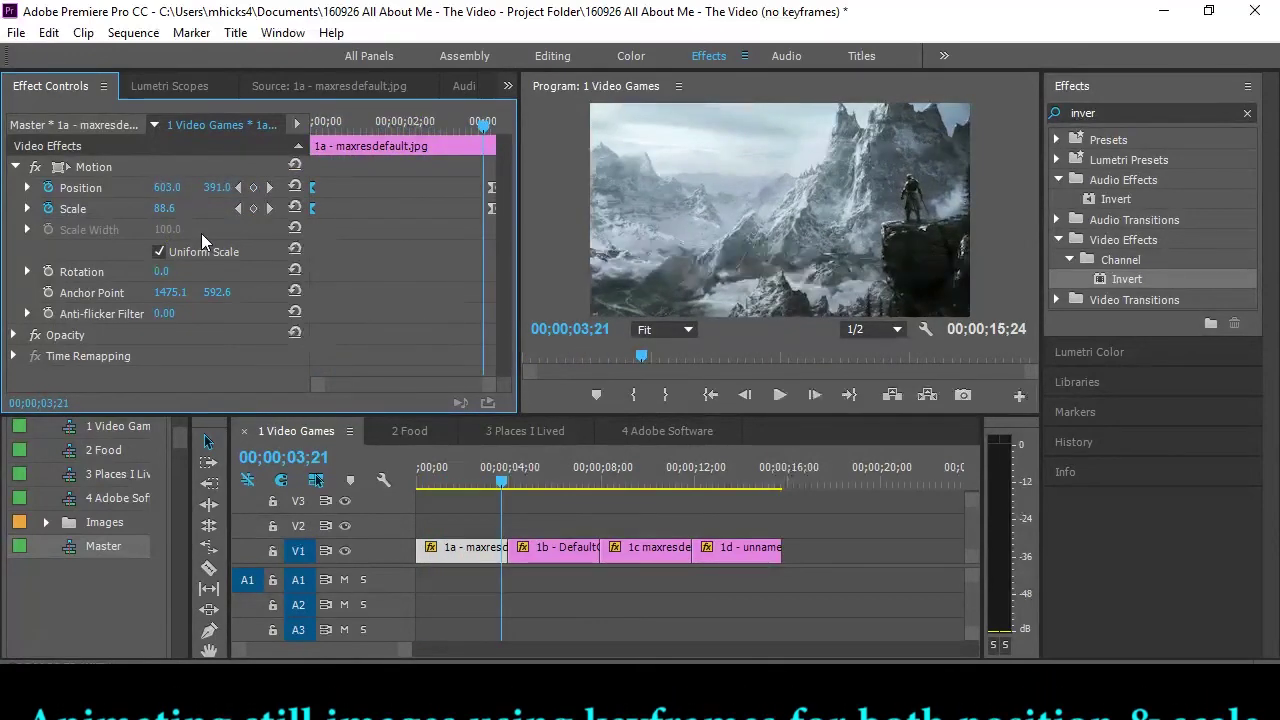
{"action": "left_click", "coordinate": [333, 229]}
{"action": "key", "text": "Home"}
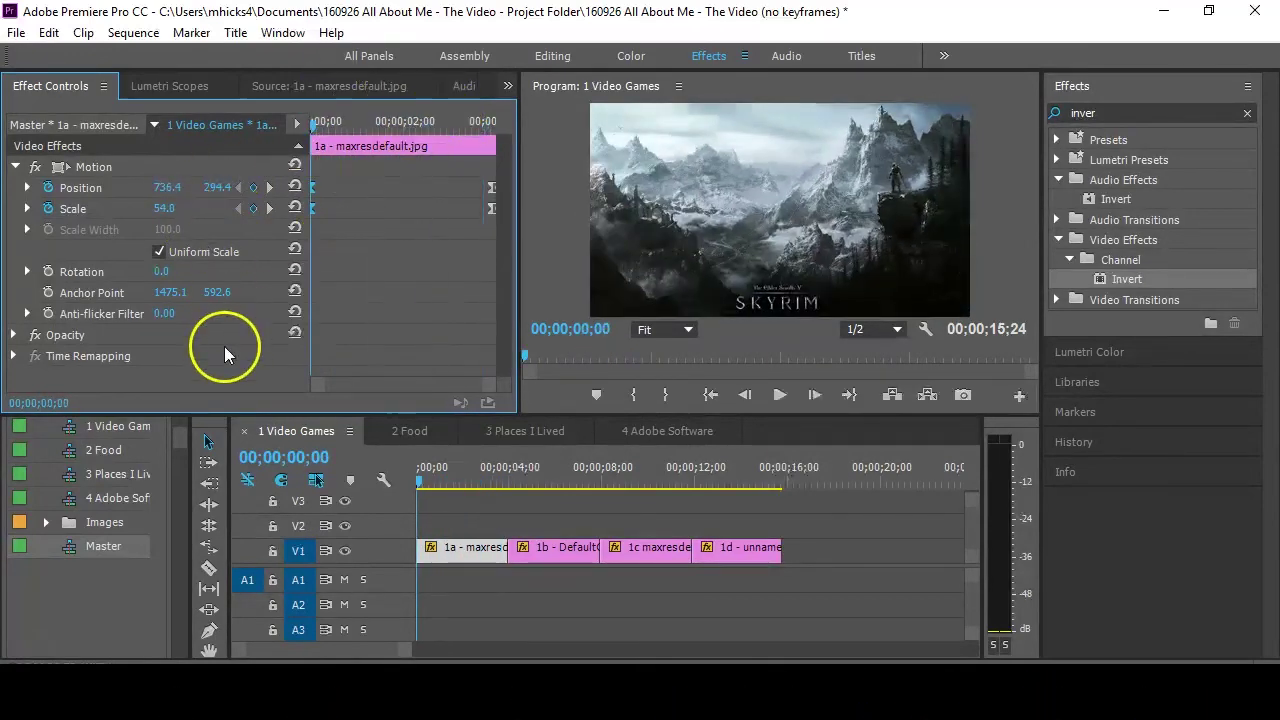